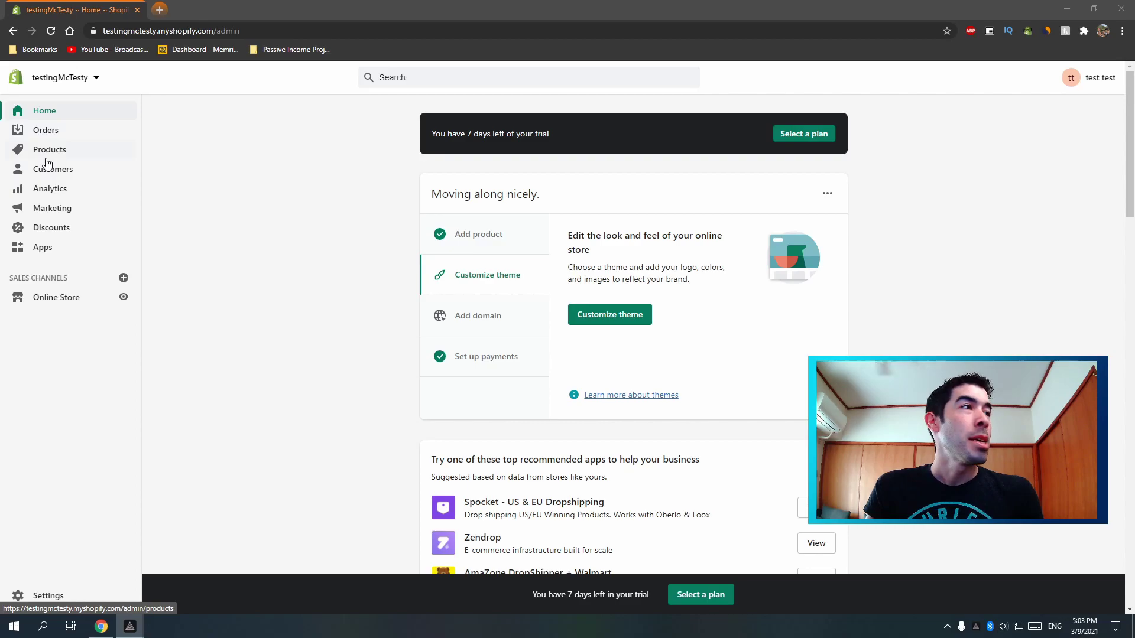
# - Open the full product list and review the titles of the hoodies, sweatpants and sneakers
pyautogui.click(67, 154)
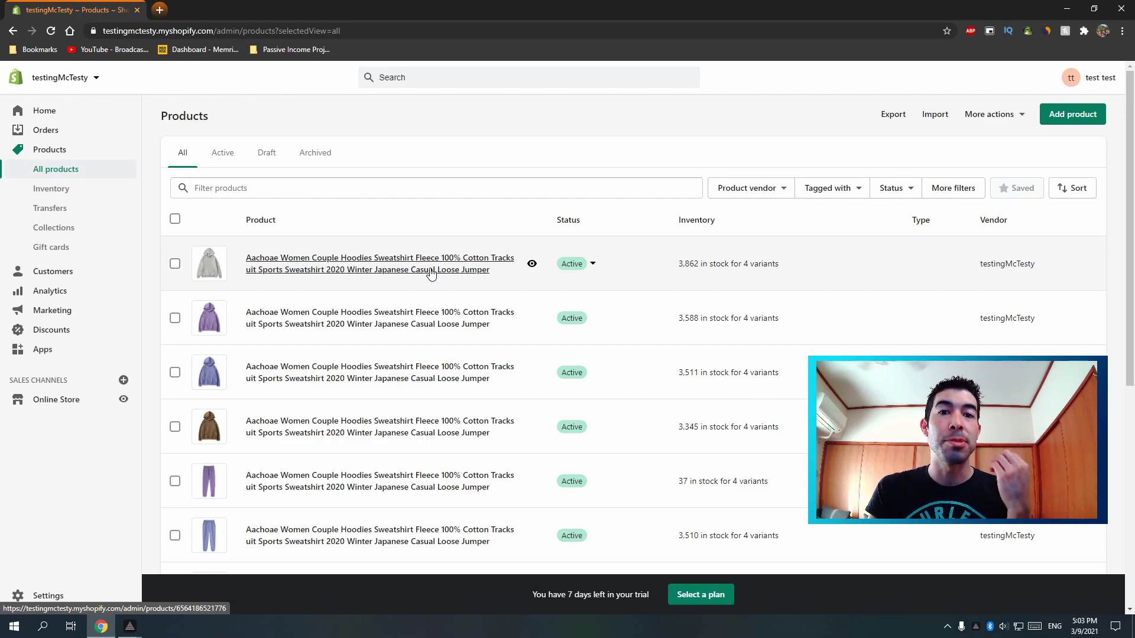
pyautogui.scroll(-3, 431, 273)
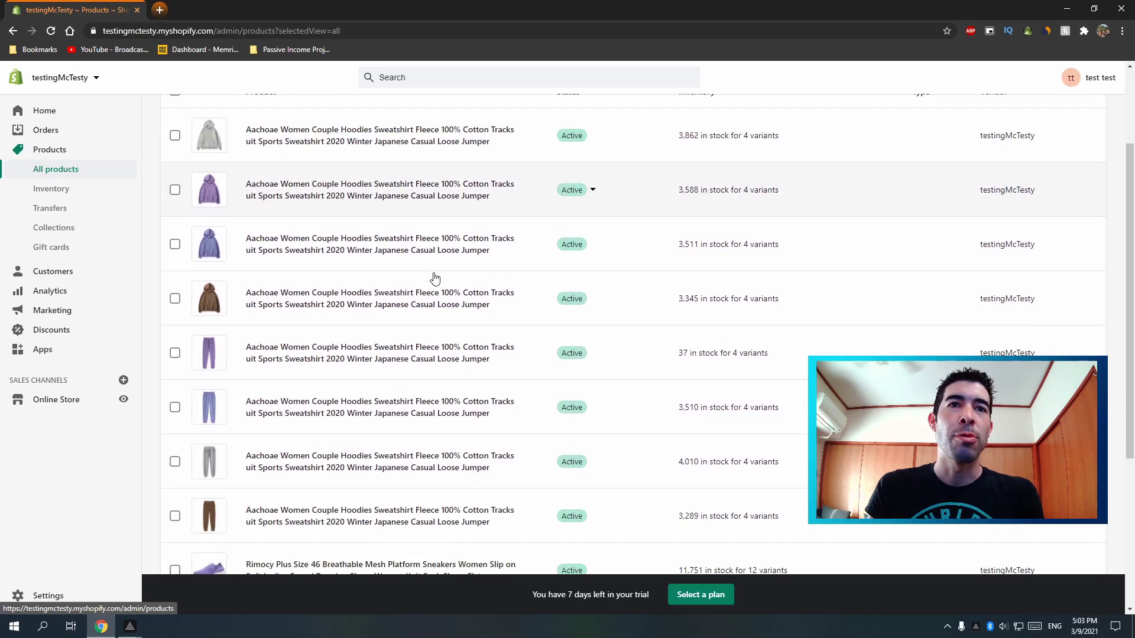
pyautogui.scroll(2, 434, 284)
pyautogui.scroll(1, 434, 284)
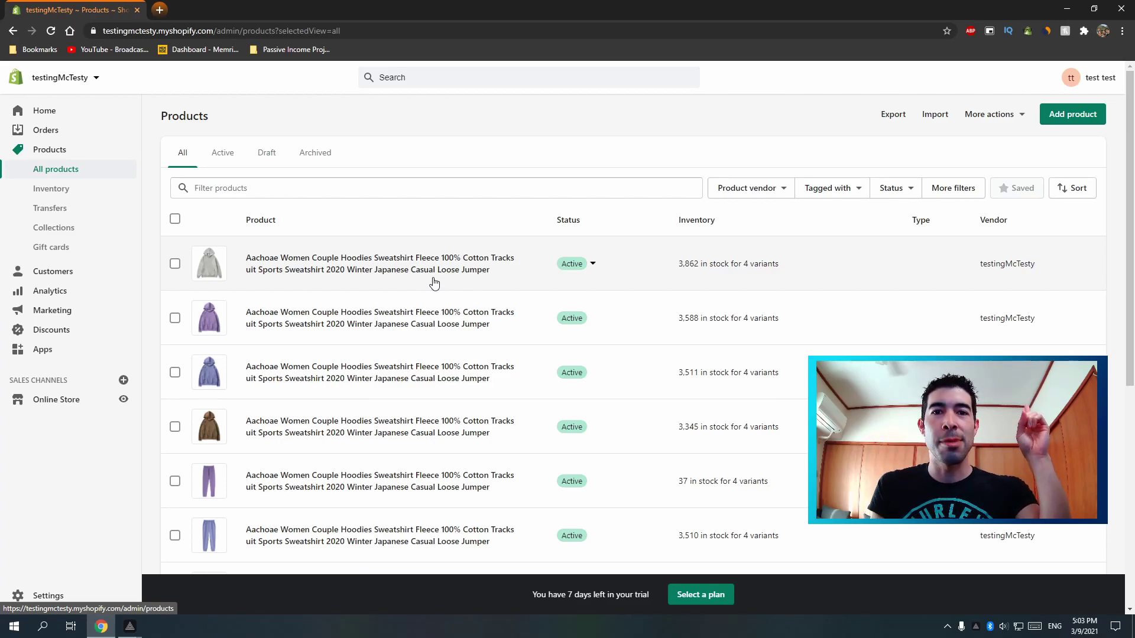
pyautogui.scroll(-1, 390, 238)
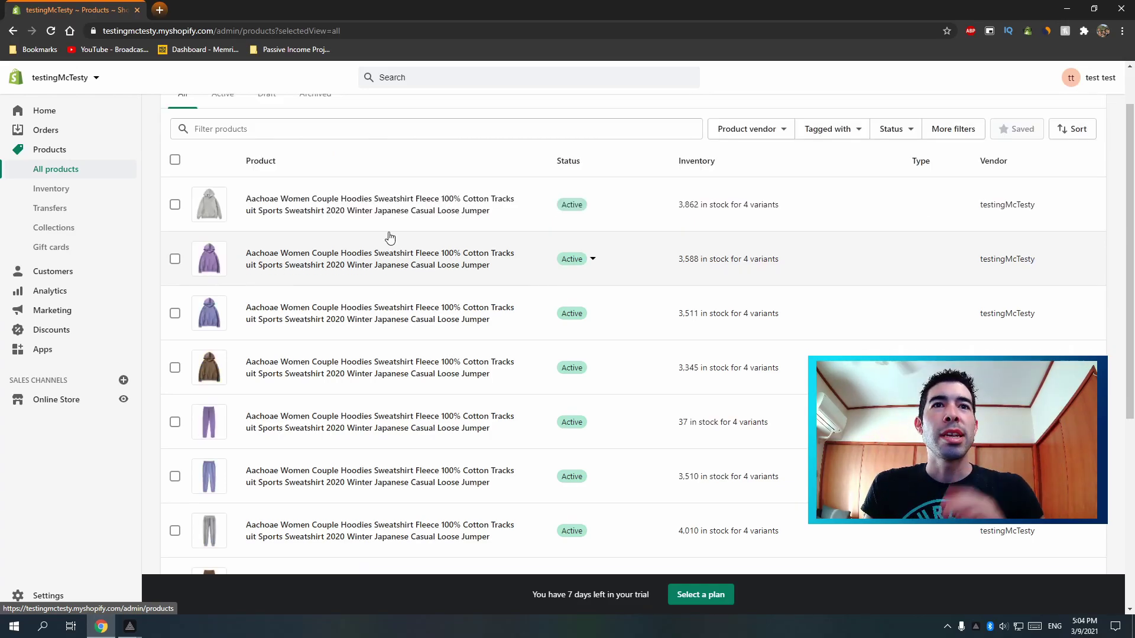
pyautogui.scroll(1, 424, 216)
pyautogui.scroll(-2, 469, 237)
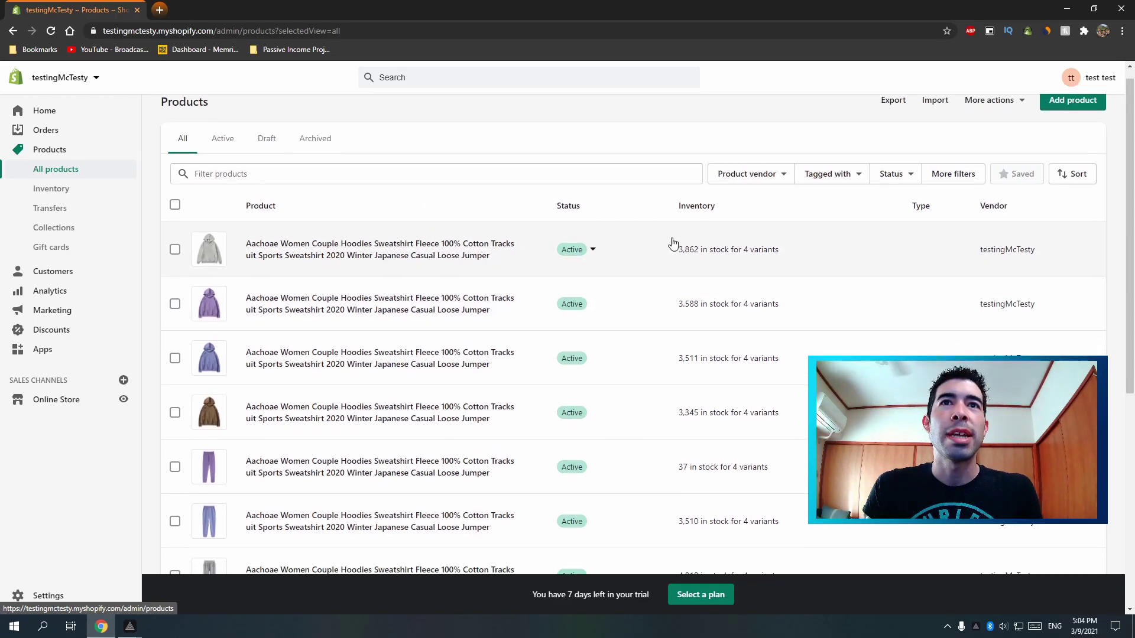
pyautogui.scroll(2, 302, 260)
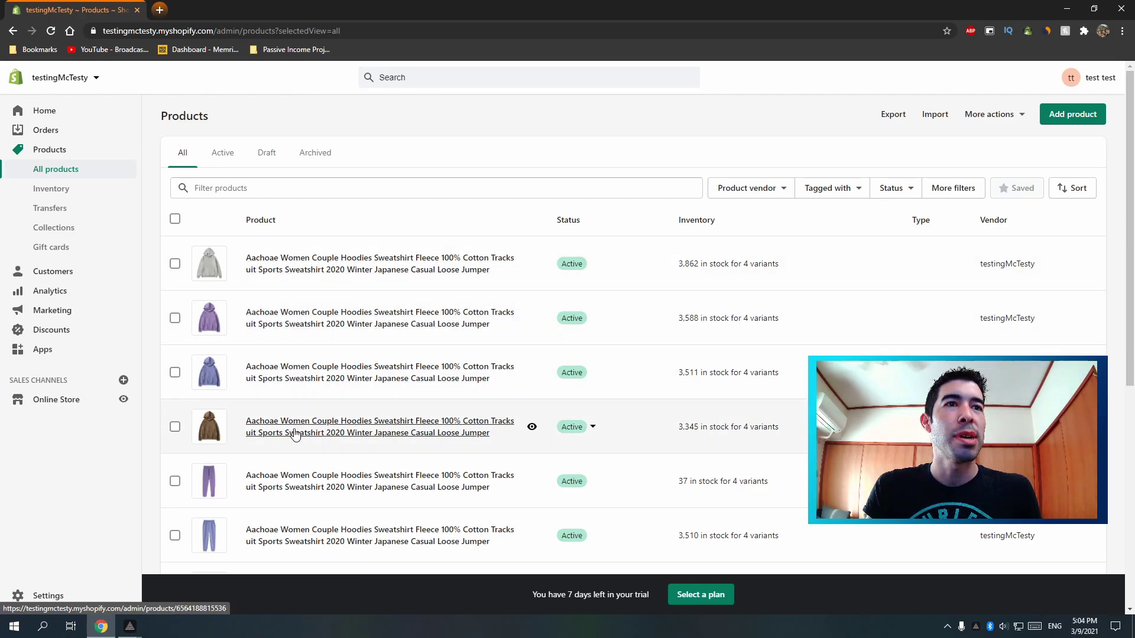
pyautogui.scroll(-4, 301, 402)
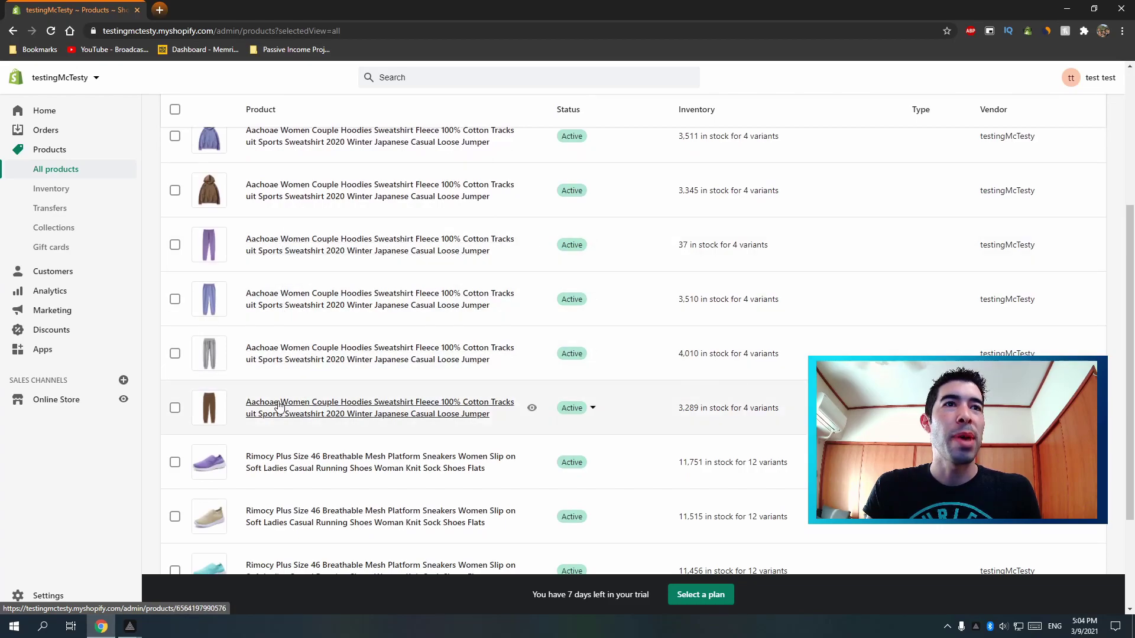
pyautogui.scroll(-2, 254, 400)
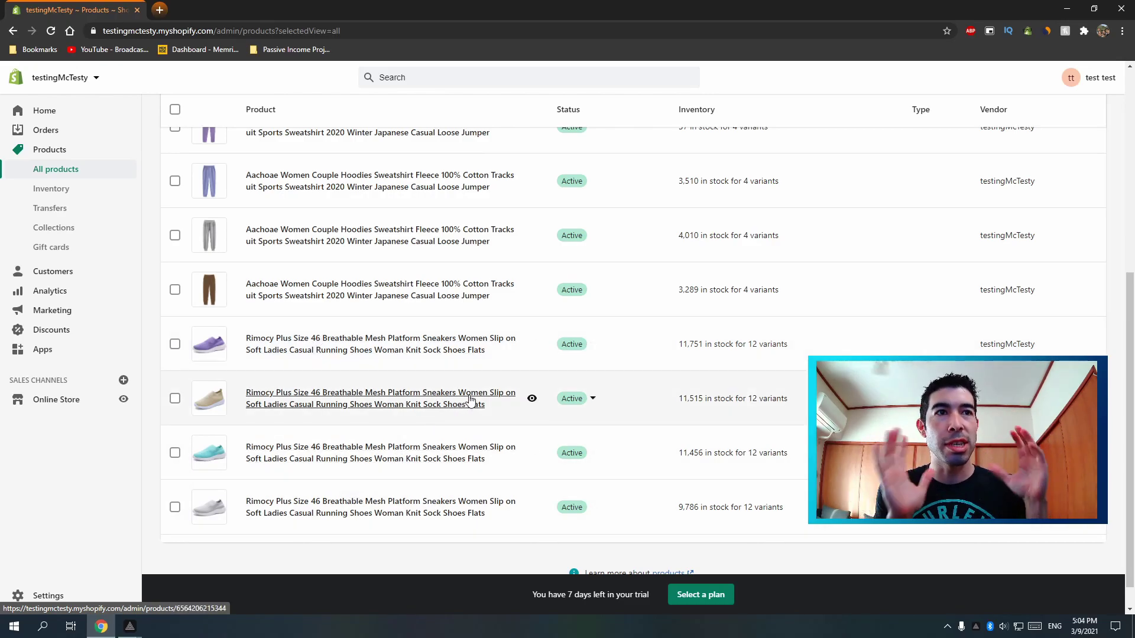
pyautogui.scroll(3, 467, 401)
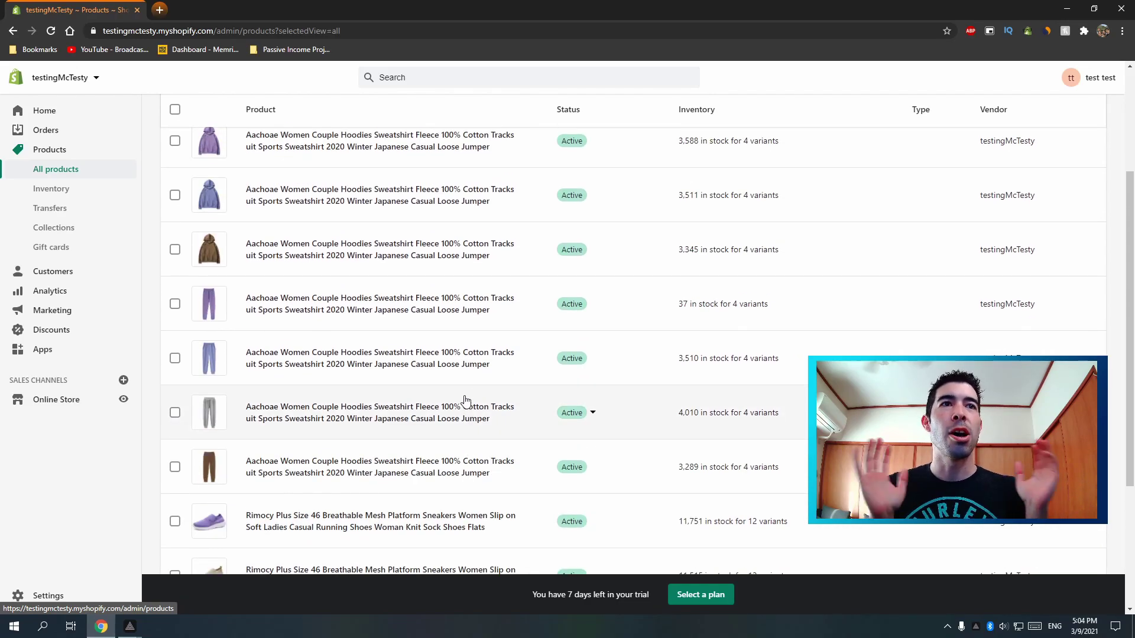
pyautogui.scroll(3, 465, 401)
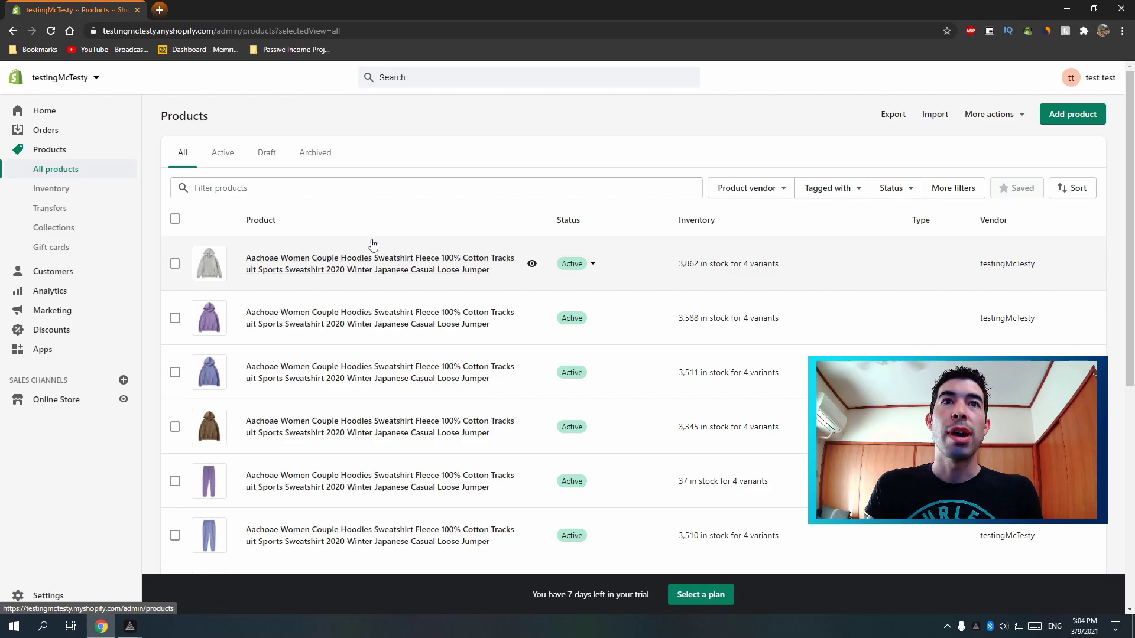
# - Open the grey hoodie product to examine its title and description, and return to the product list
pyautogui.click(473, 270)
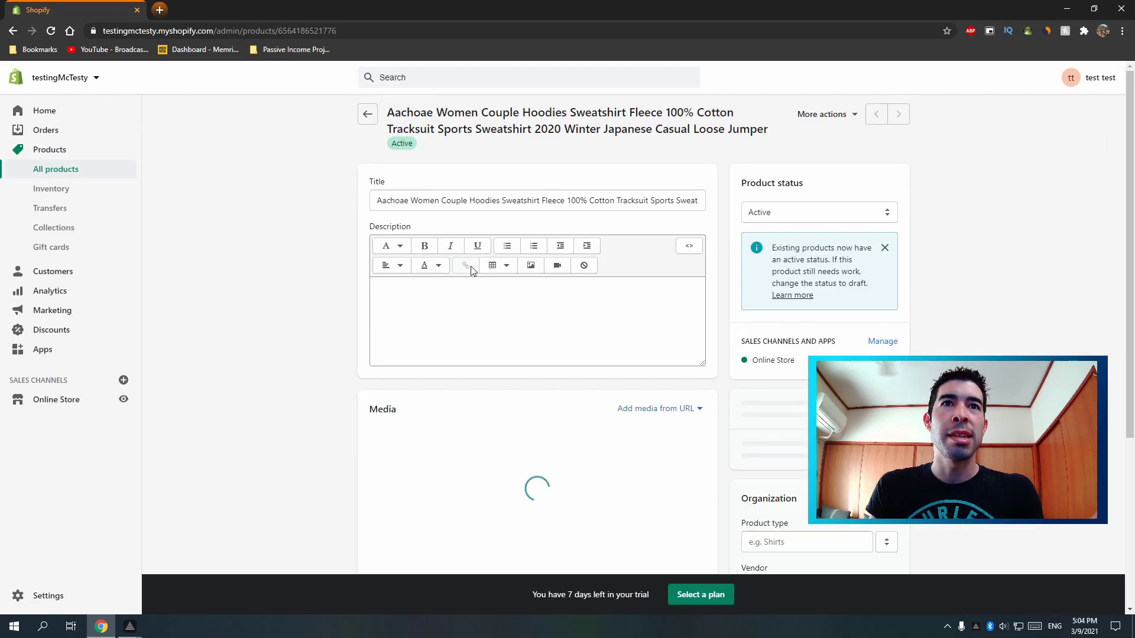
pyautogui.click(537, 201)
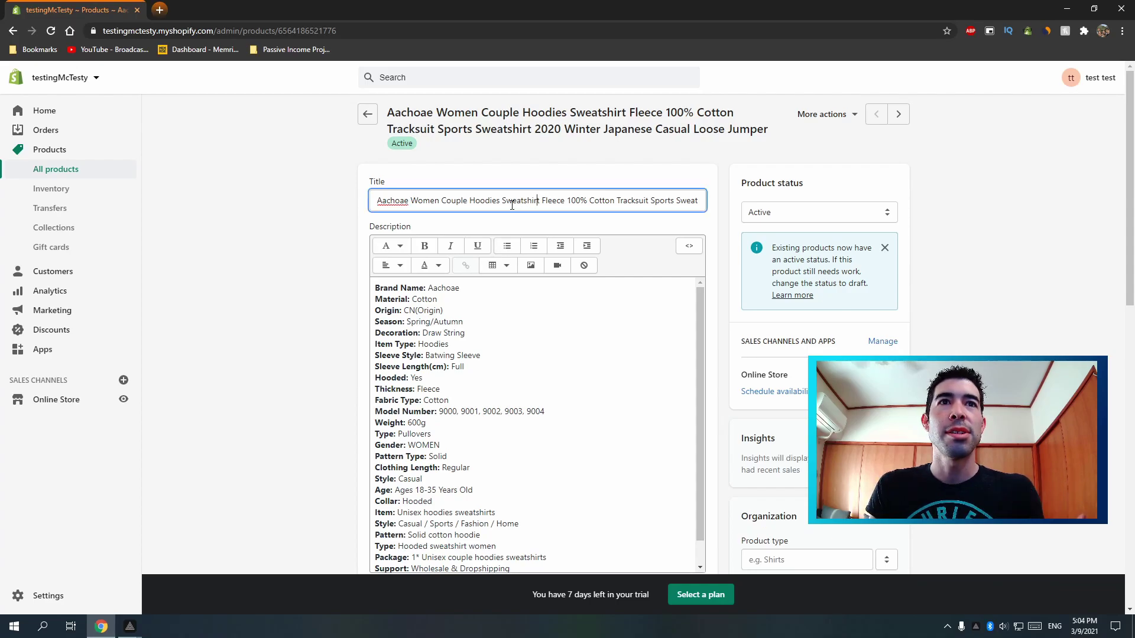
pyautogui.click(367, 114)
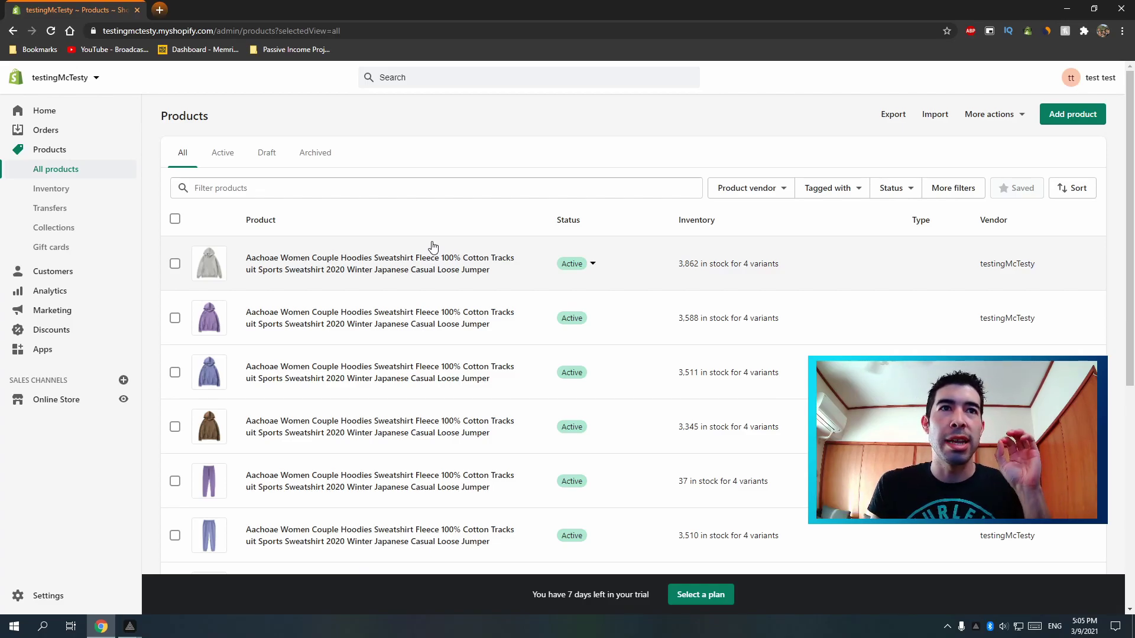
# - Select all products in the list and open them in the bulk editor
pyautogui.click(174, 219)
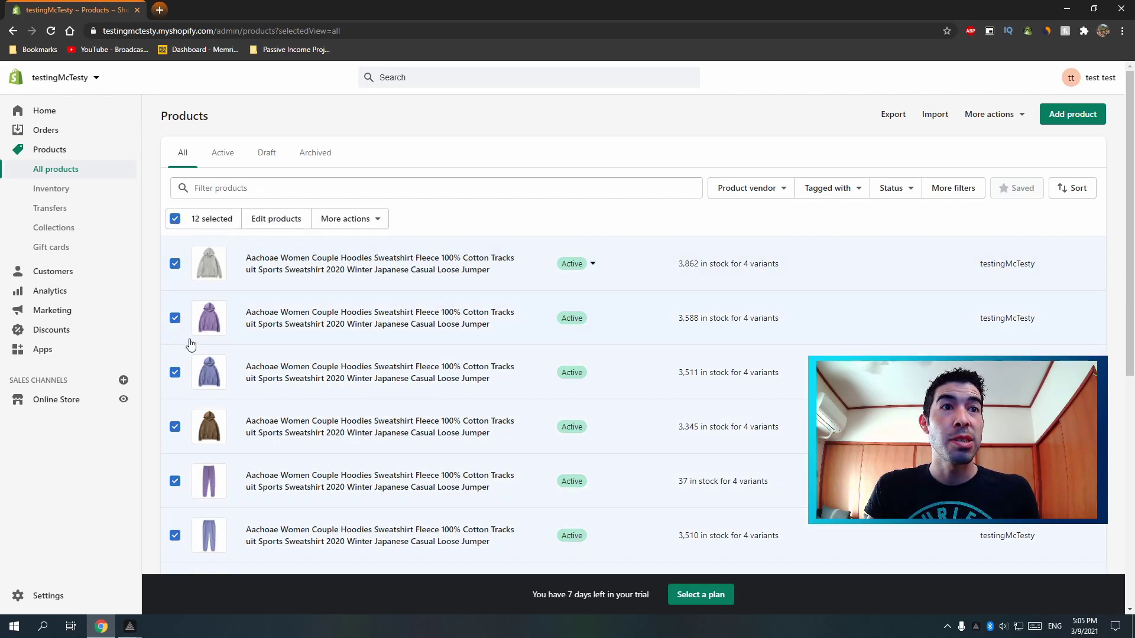
pyautogui.click(176, 220)
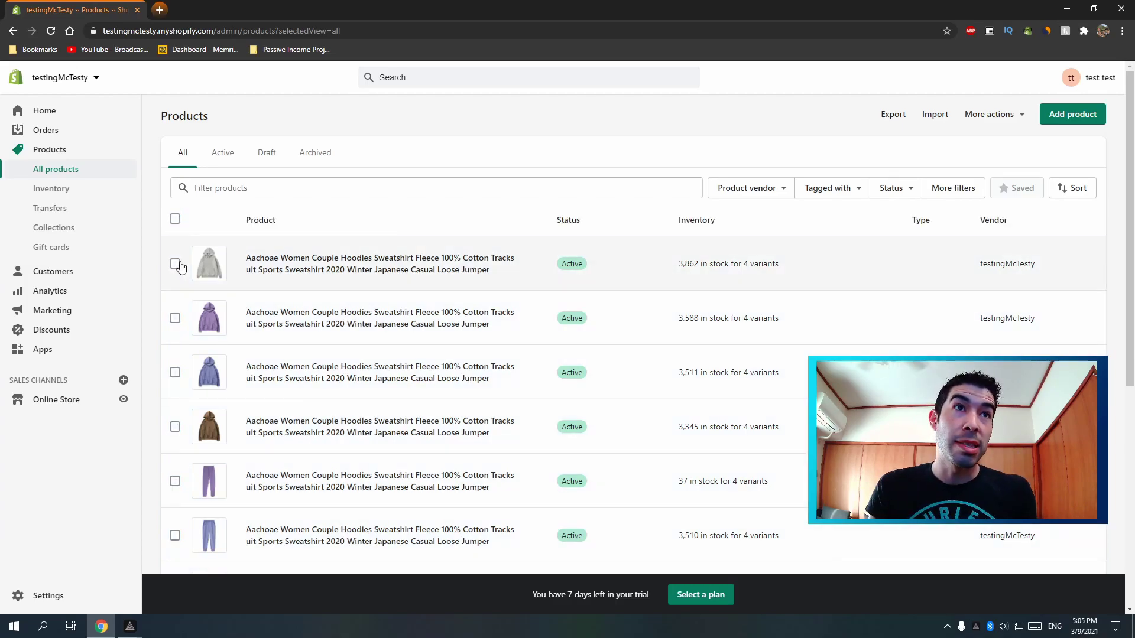
pyautogui.click(175, 264)
pyautogui.click(175, 218)
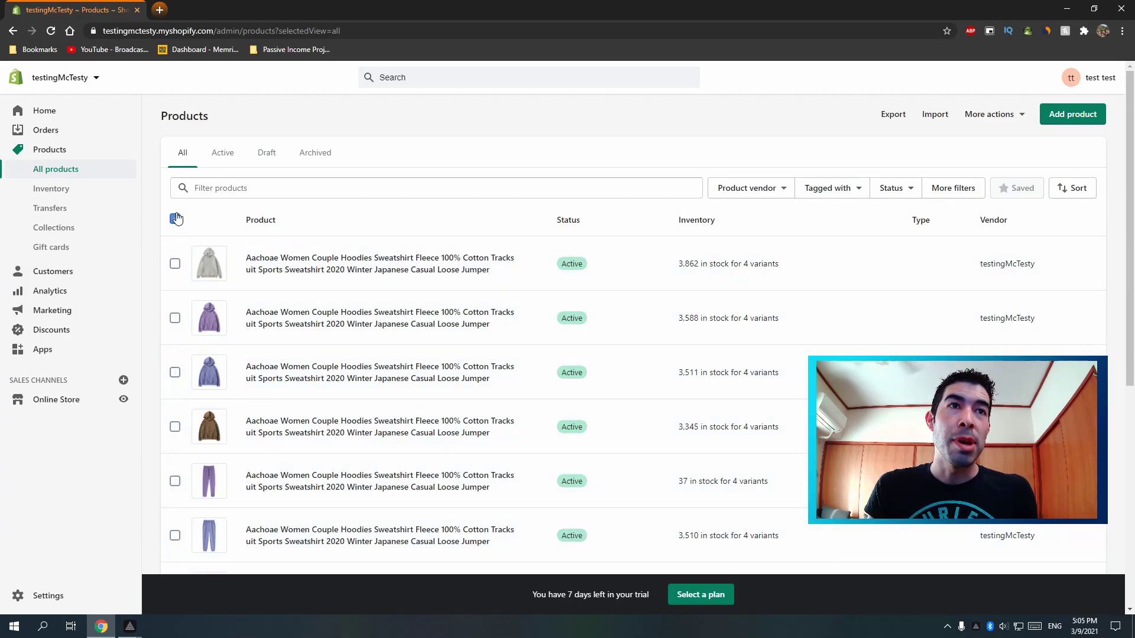
pyautogui.click(175, 218)
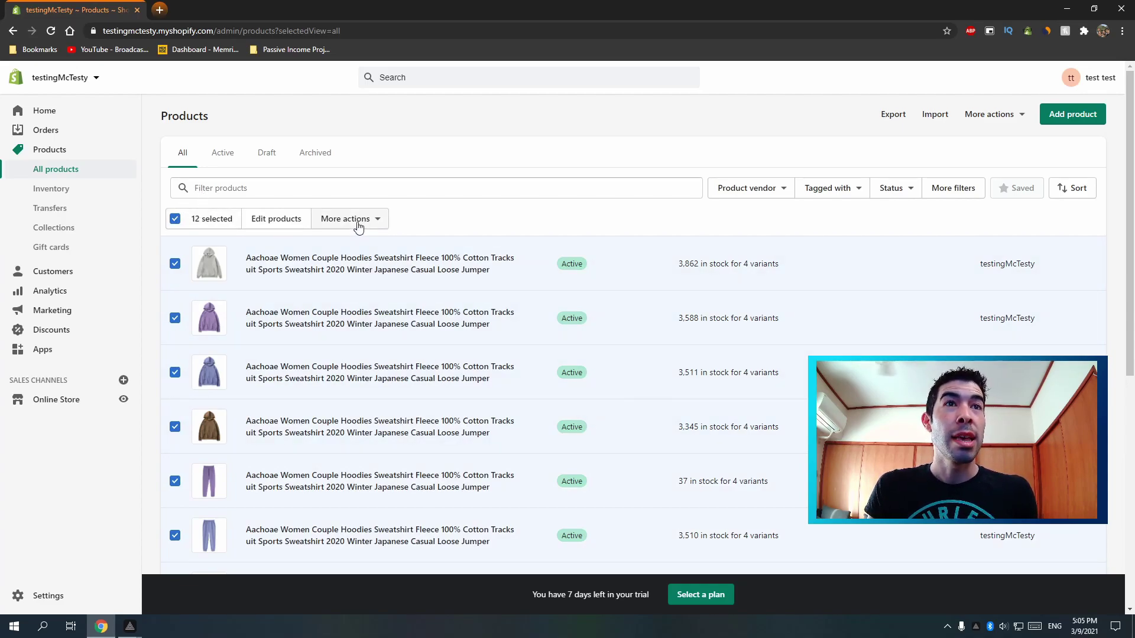
pyautogui.click(284, 224)
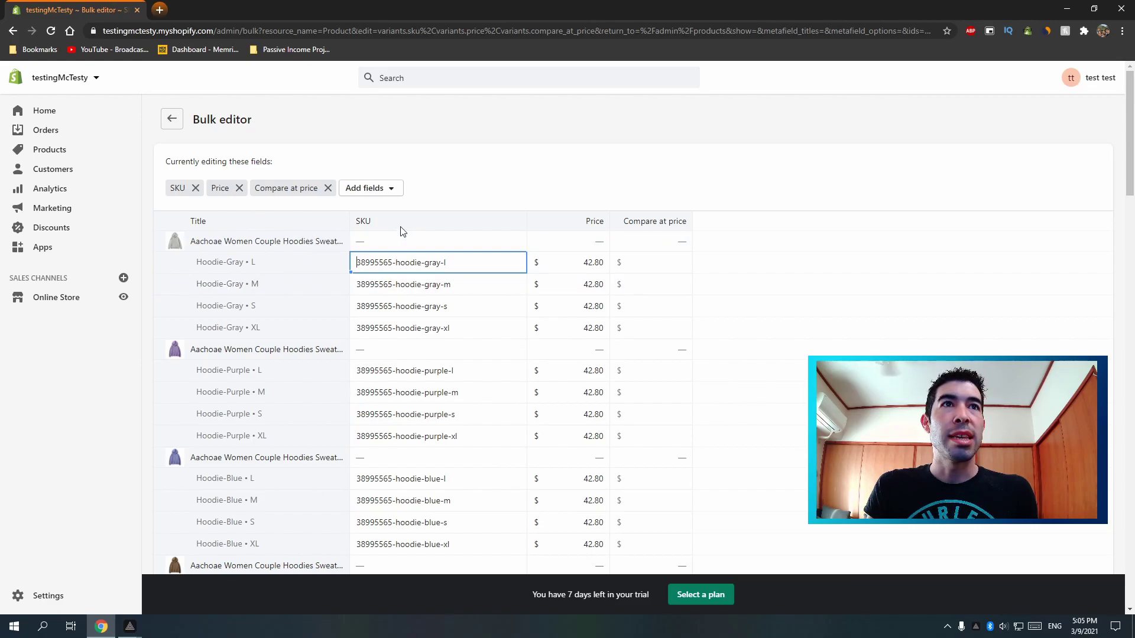
# - Remove the SKU, Price and Compare at price fields from the bulk editor
pyautogui.click(196, 188)
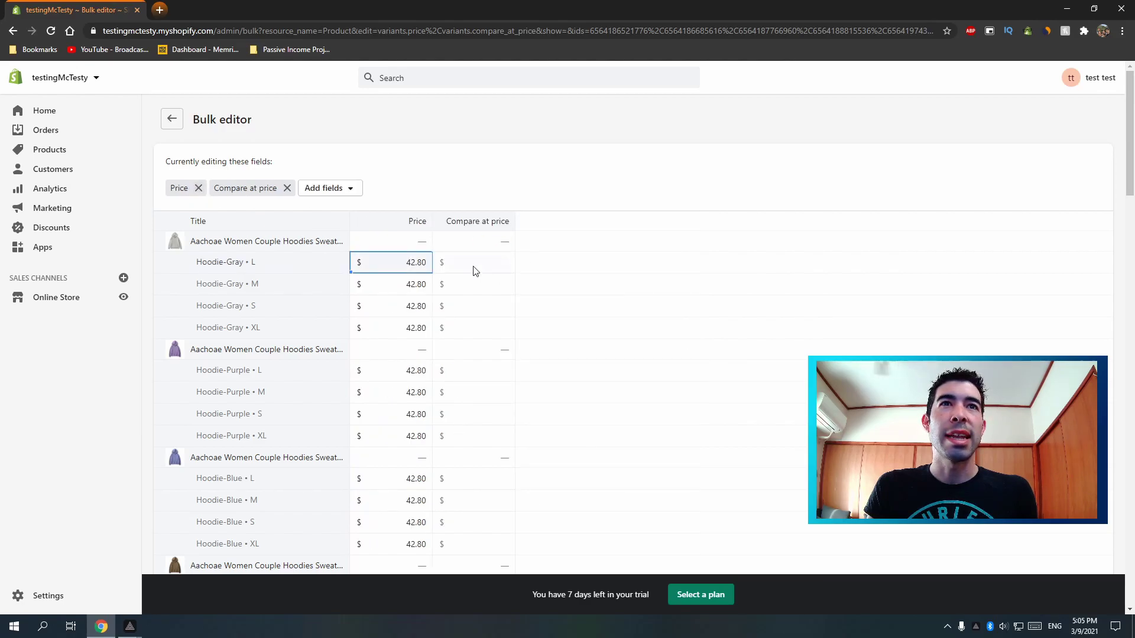
pyautogui.click(197, 188)
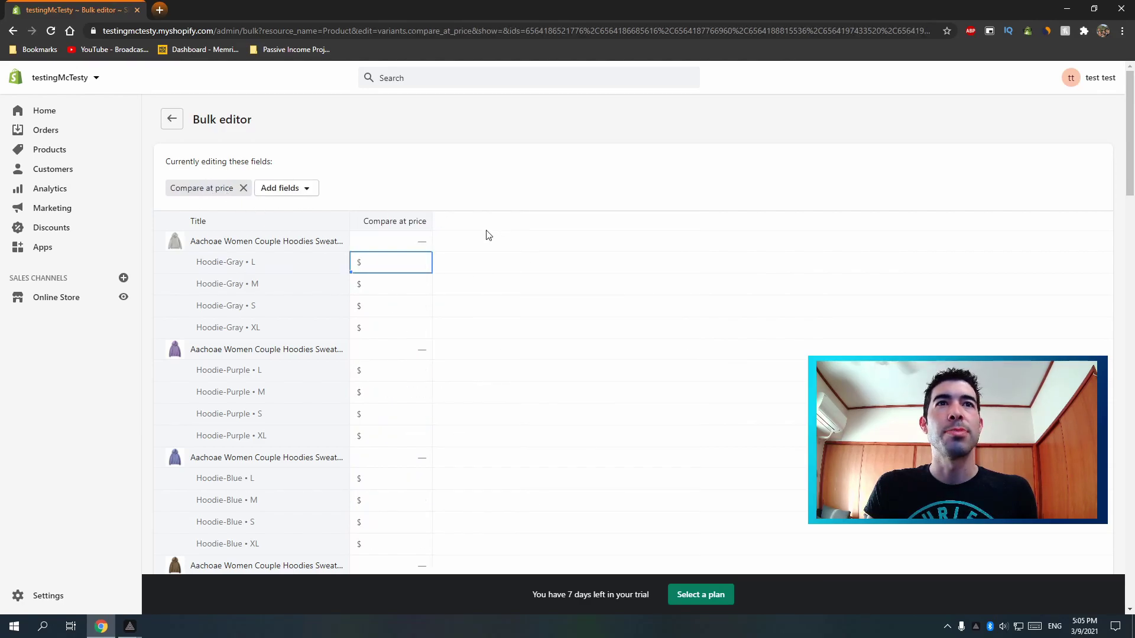
pyautogui.click(243, 189)
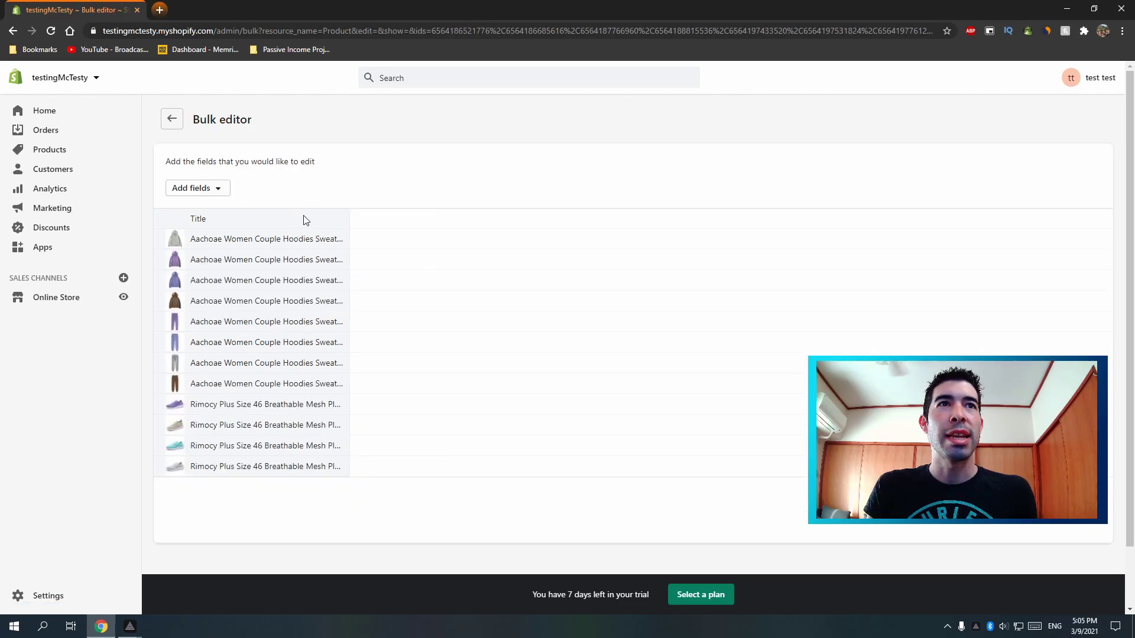
# - Add the Title field to the bulk editor and widen its column to fit the full product titles
pyautogui.click(202, 188)
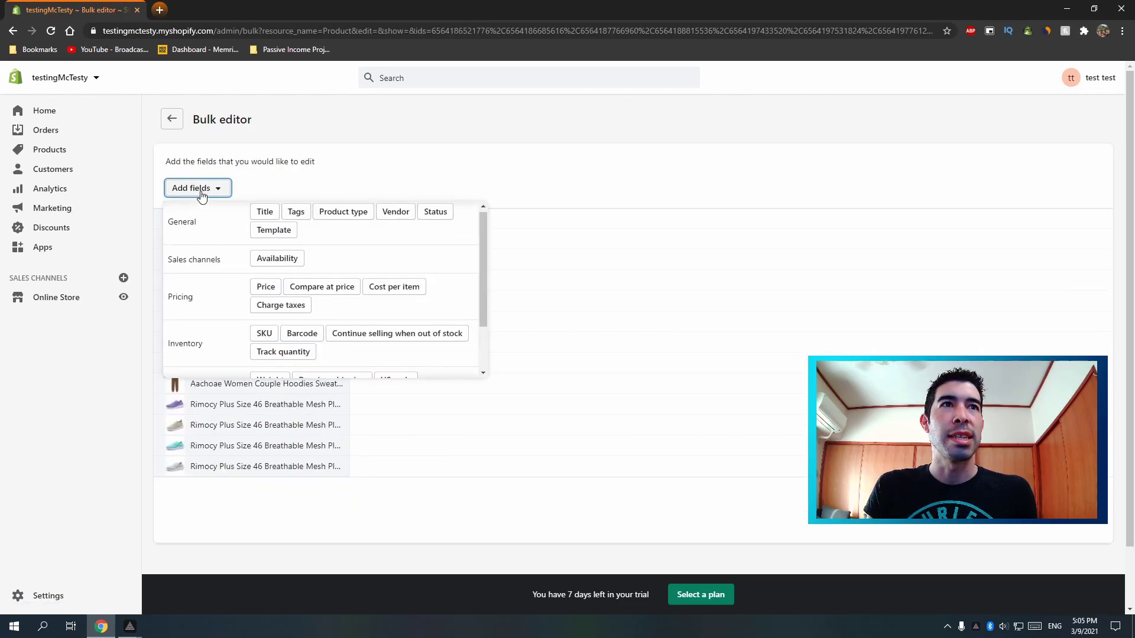
pyautogui.click(255, 217)
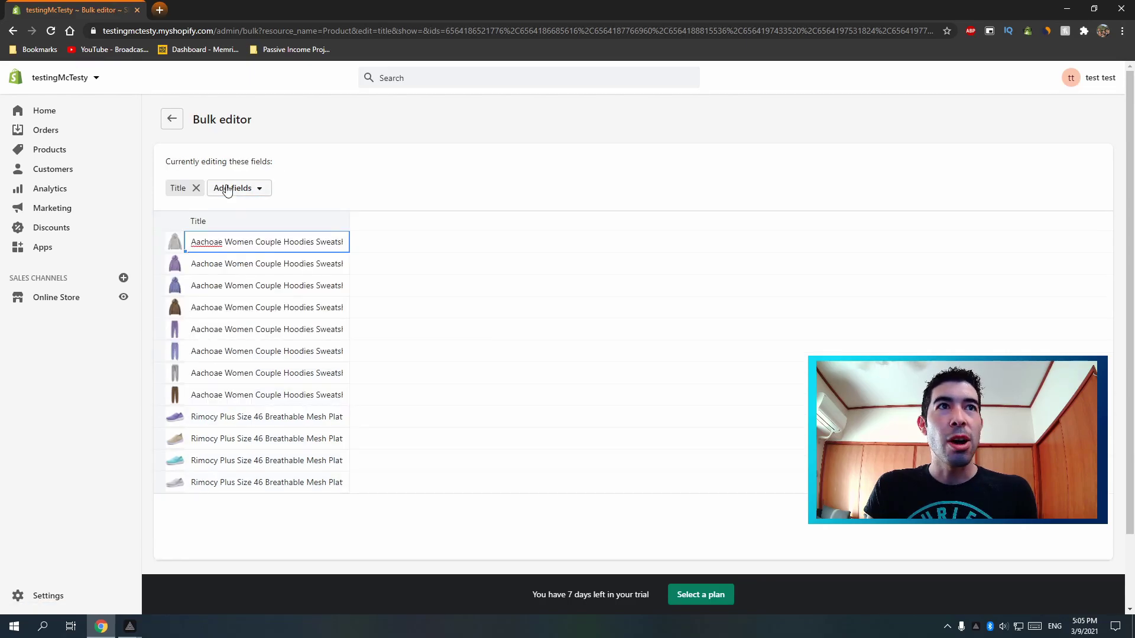
pyautogui.click(259, 190)
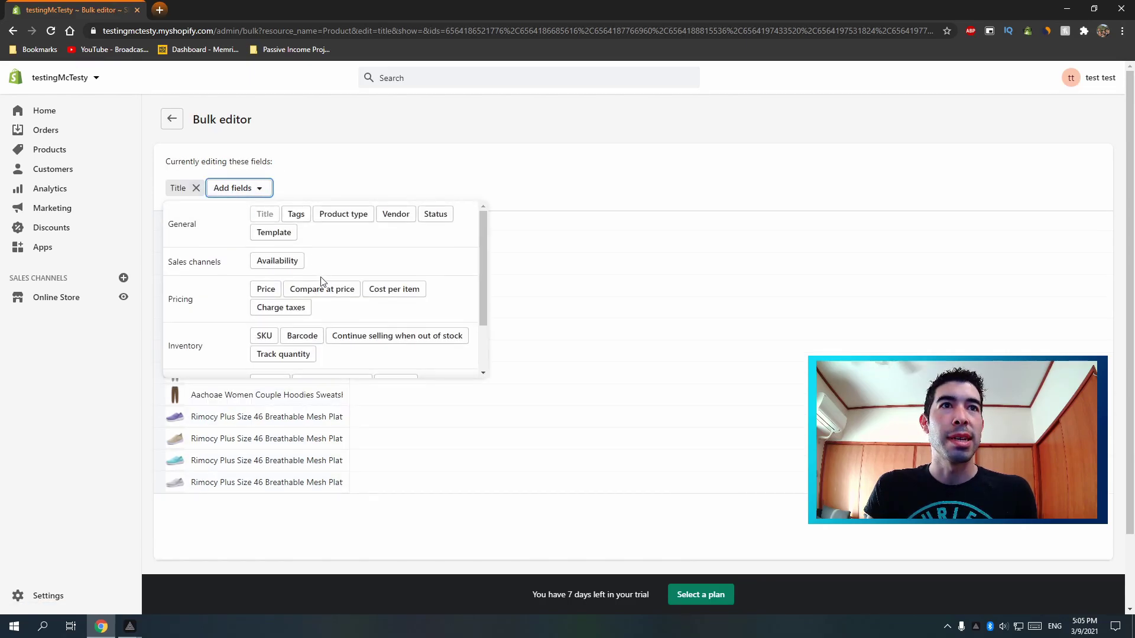
pyautogui.click(335, 180)
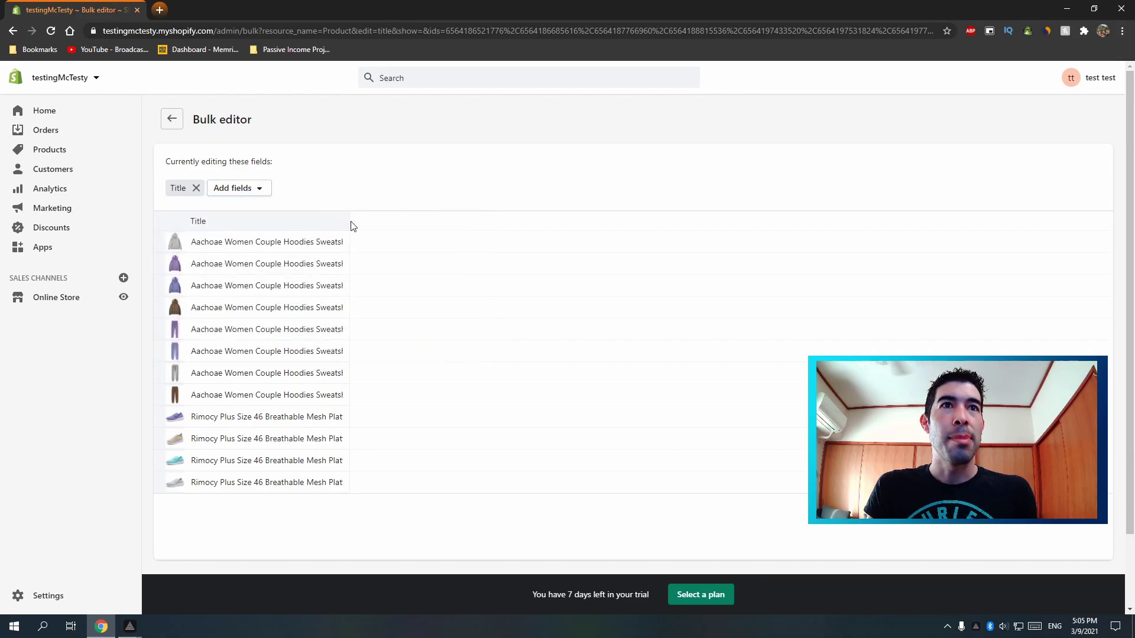
pyautogui.moveTo(347, 220); pyautogui.dragTo(731, 234)
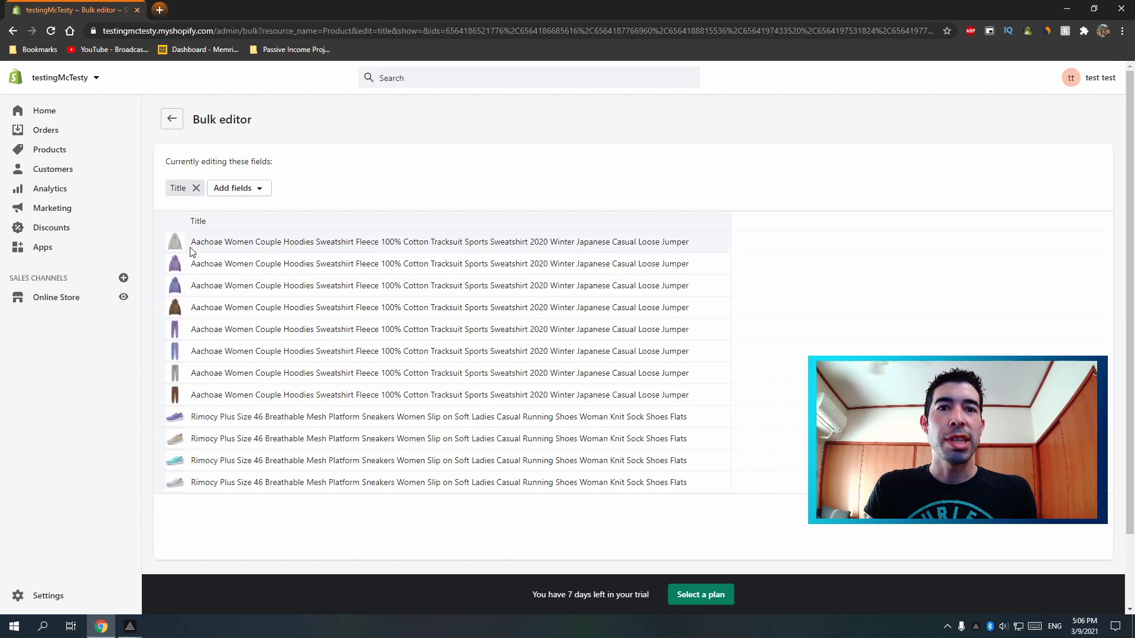
# - Retitle the first two products, the grey and purple hoodies, as "Grey Hoodie" and "Purple Hoodie"
pyautogui.tripleClick(323, 244)
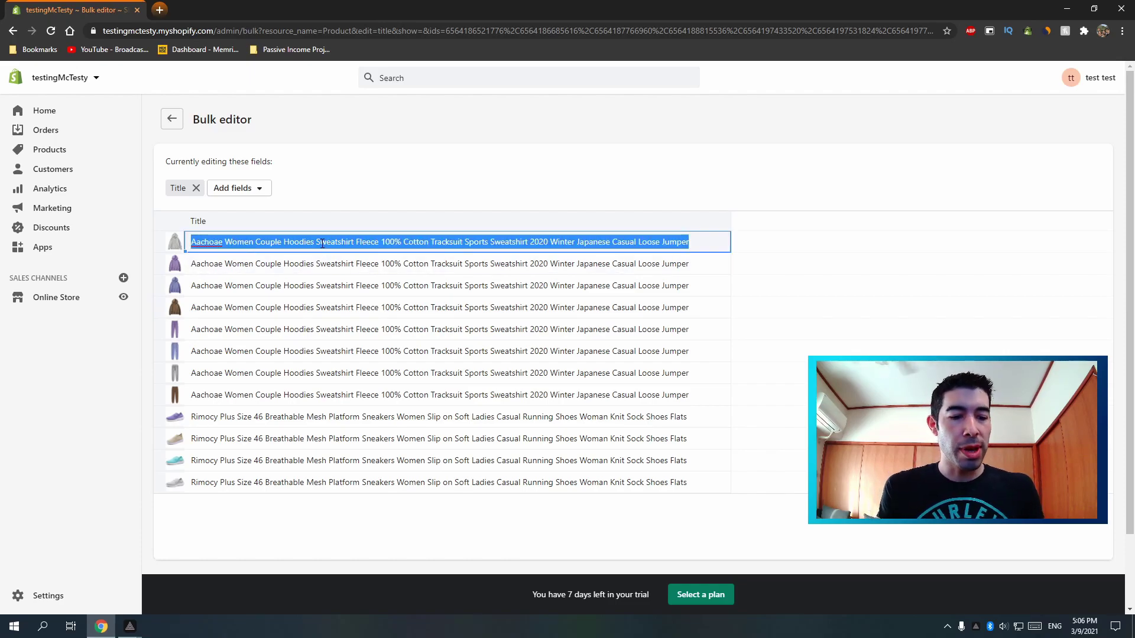
pyautogui.write('Grey Hoodie')
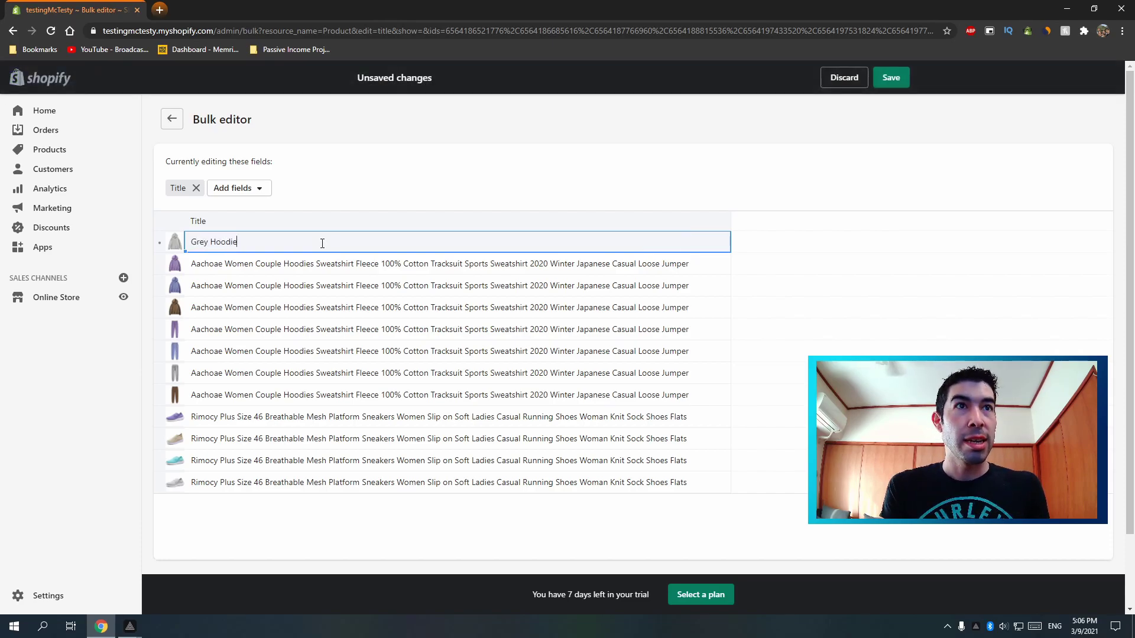
pyautogui.click(308, 281)
pyautogui.doubleClick(305, 265)
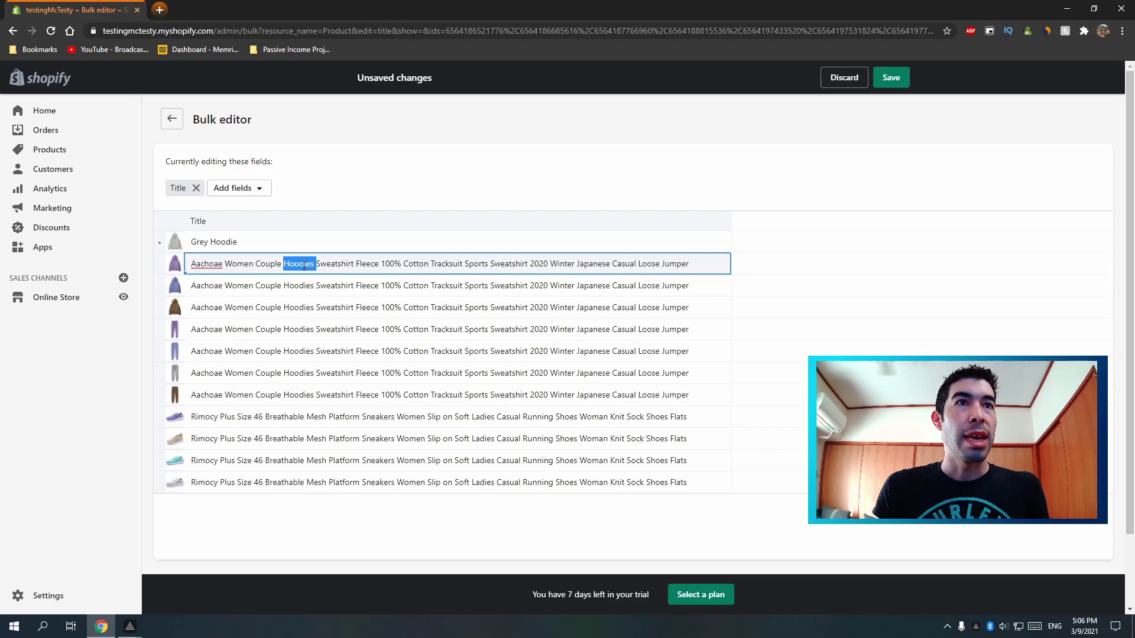
pyautogui.tripleClick(304, 265)
pyautogui.write('Purple Hoodie')
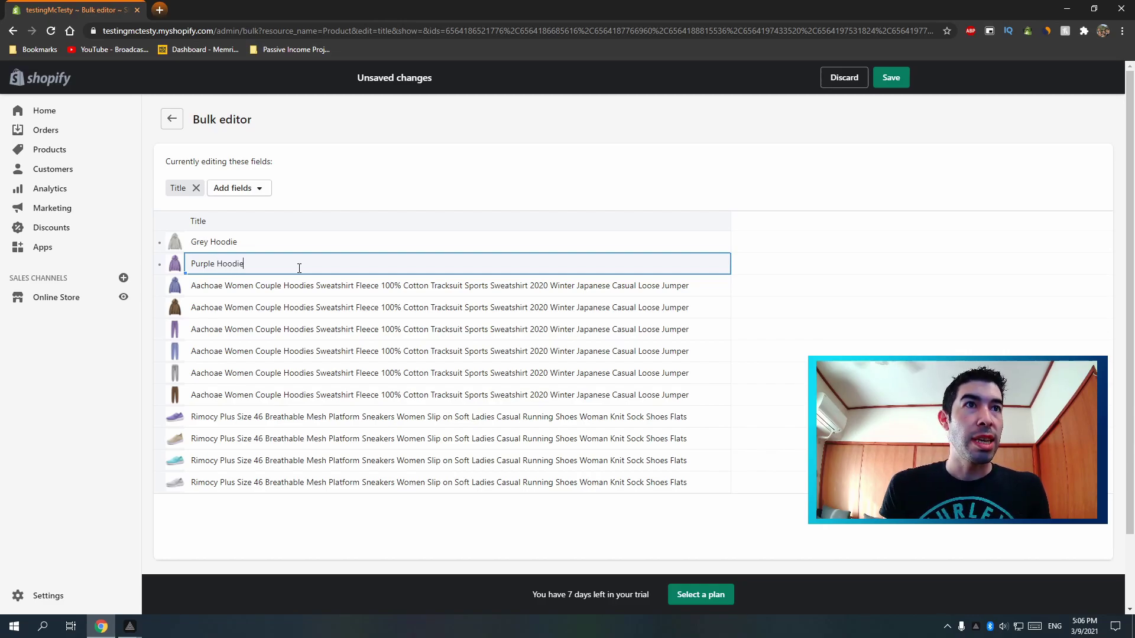
pyautogui.press('Return')
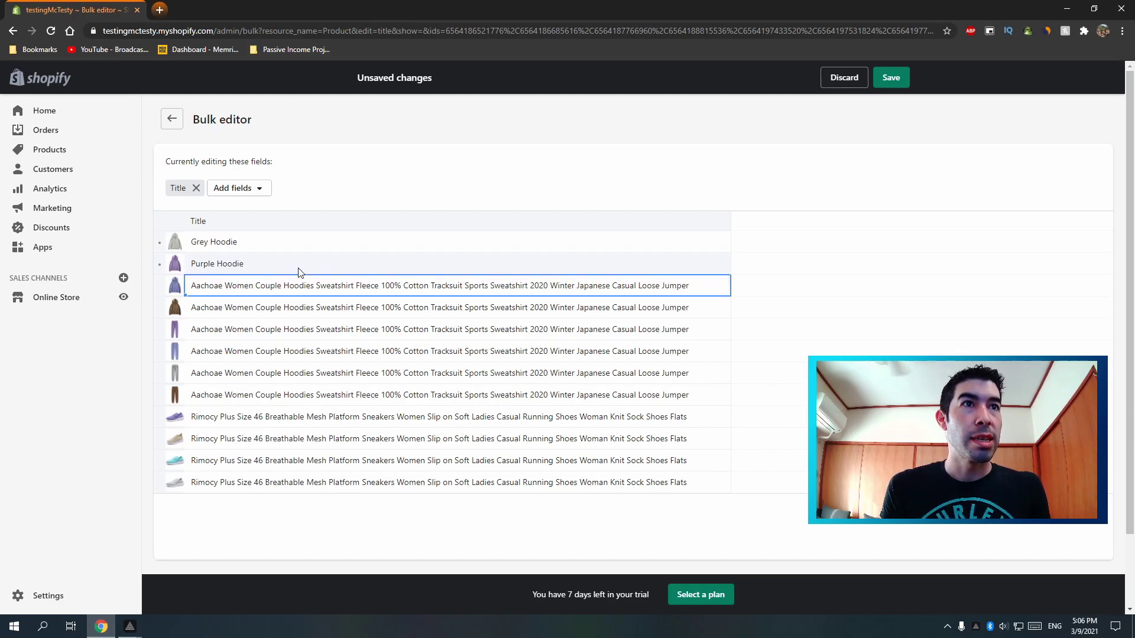
# - Retitle the third and fourth products, the blue and brown hoodies, as "Blue Hoodie" and "Brown Hoodie"
pyautogui.click(250, 286)
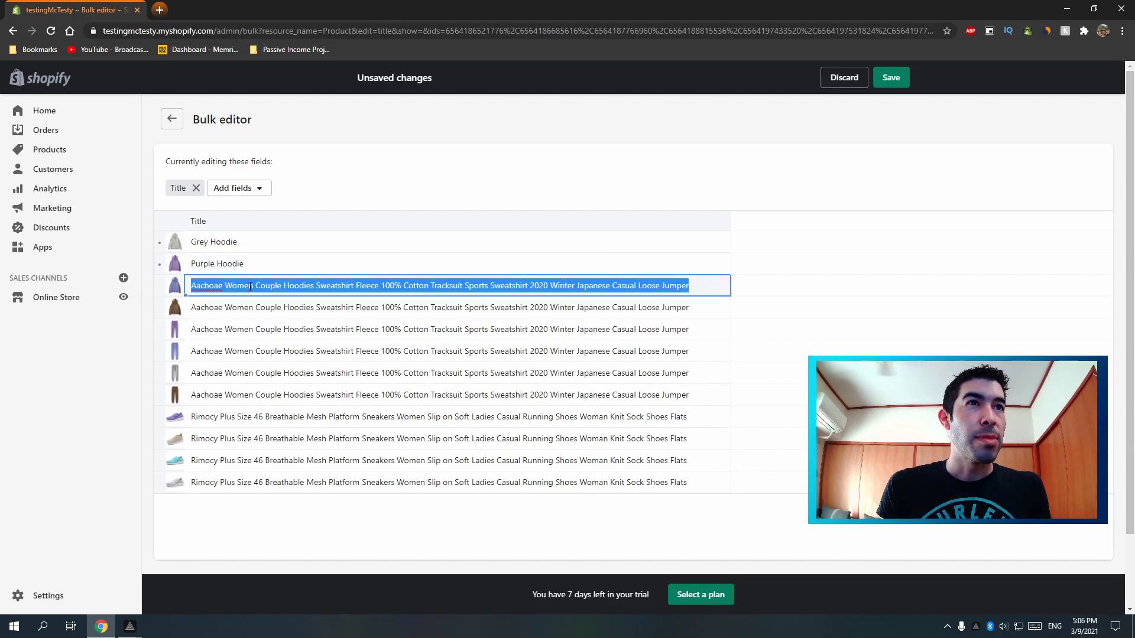
pyautogui.write('Blue Hoodie')
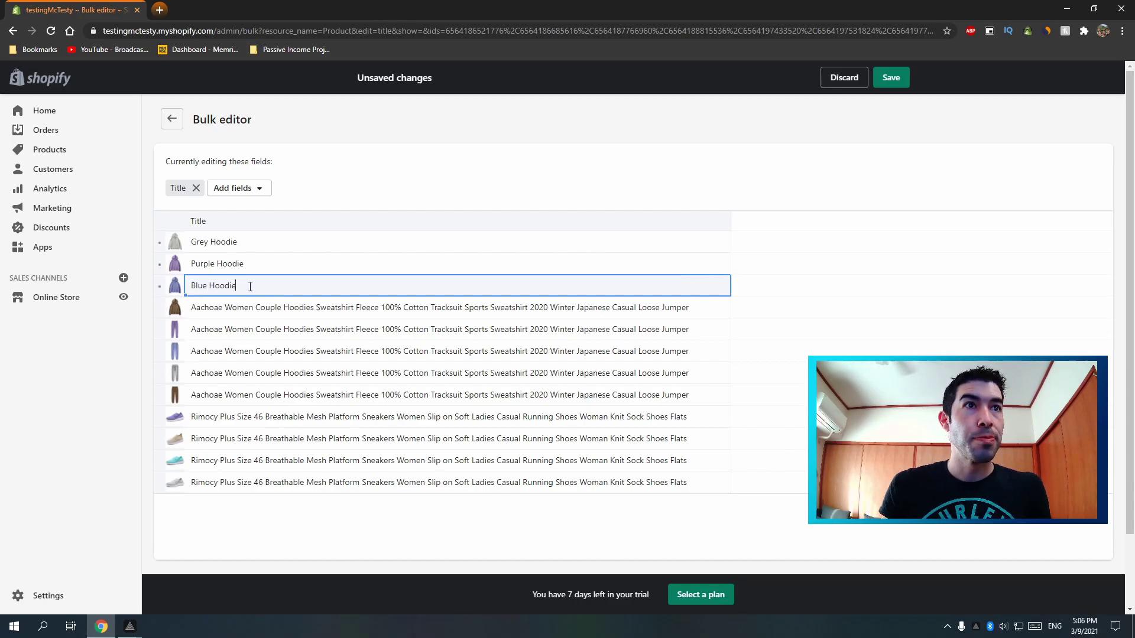
pyautogui.click(240, 306)
pyautogui.doubleClick(239, 308)
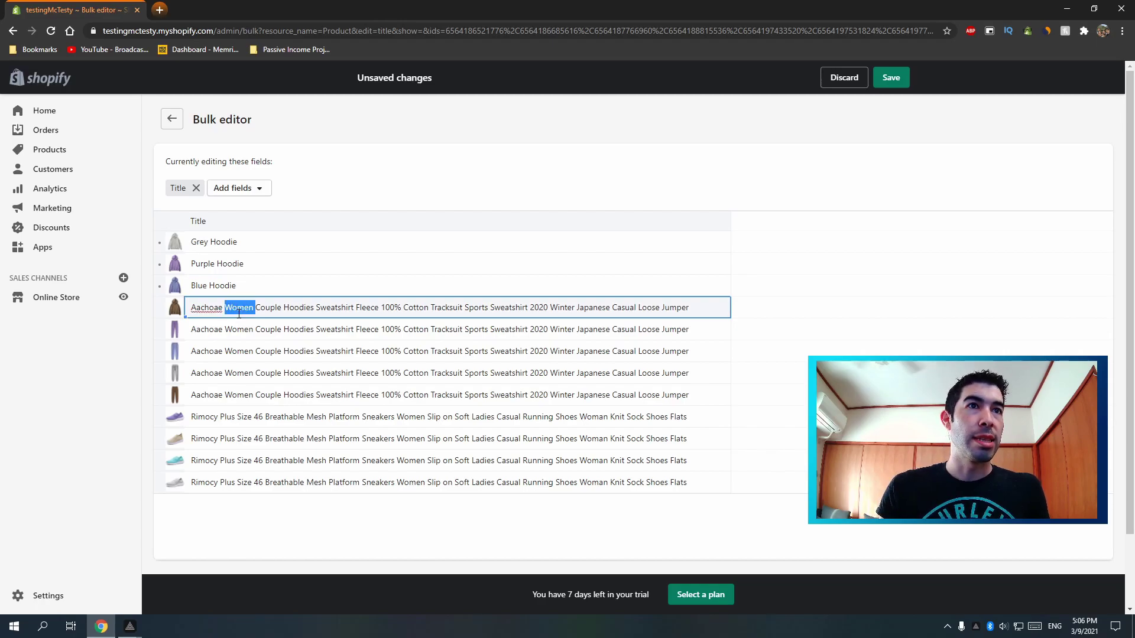
pyautogui.click(239, 312)
pyautogui.write('Brown Hoodie')
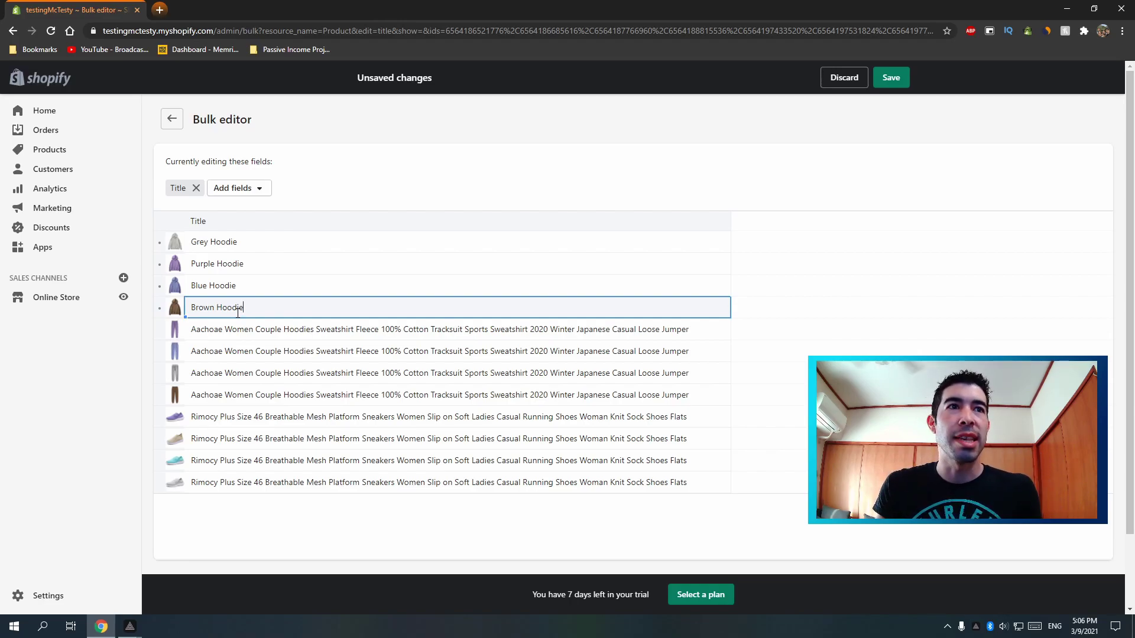
# - Retitle the fifth and sixth products, the purple and blue pants, as "Purple Pants" and "Blue Pants"
pyautogui.click(228, 329)
pyautogui.doubleClick(226, 329)
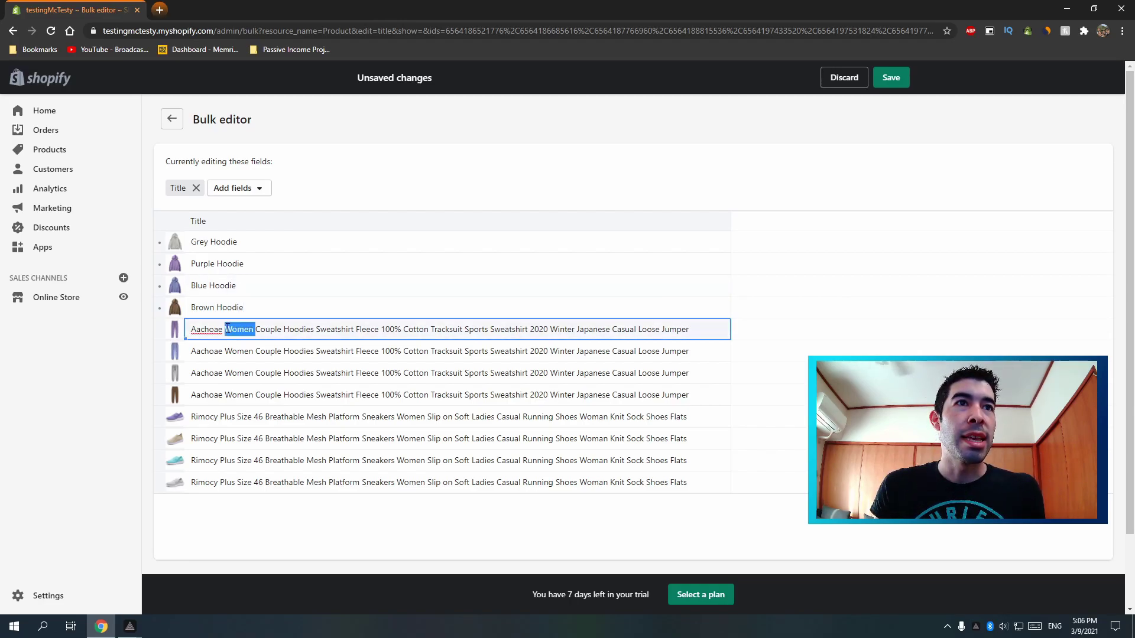
pyautogui.tripleClick(227, 330)
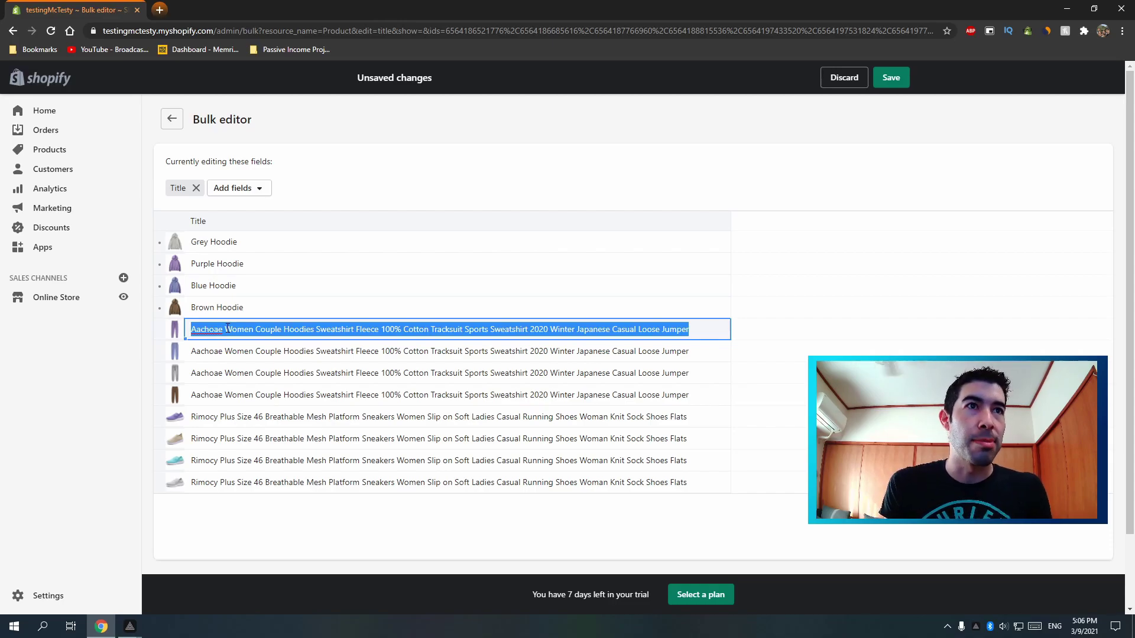
pyautogui.write('Purple Pants')
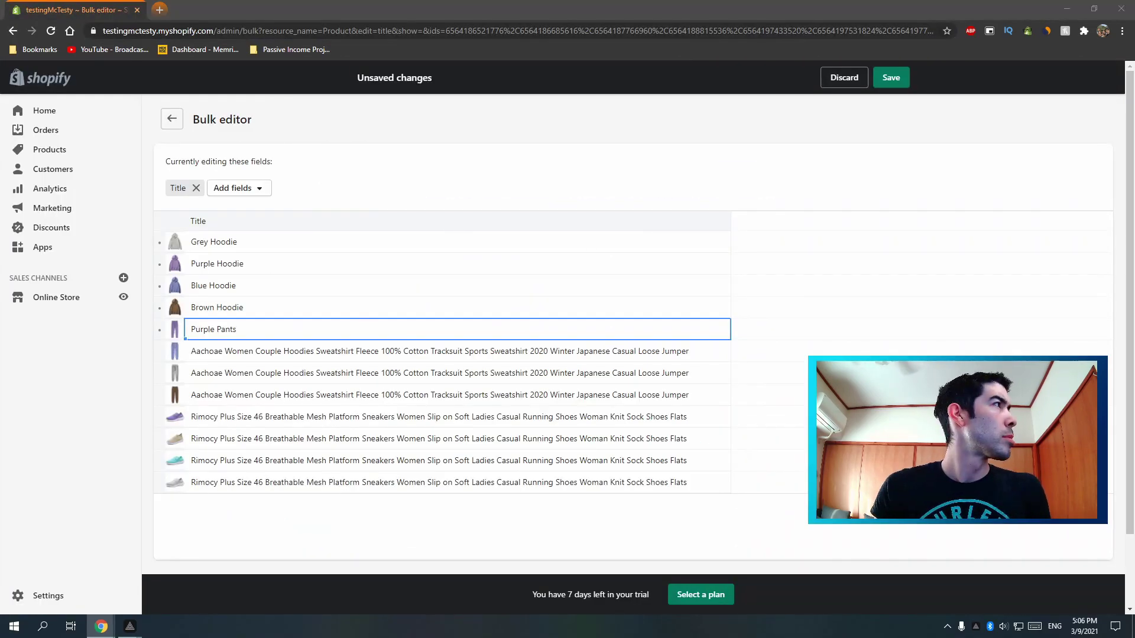
pyautogui.tripleClick(228, 351)
pyautogui.write('Blue Pants')
pyautogui.rightClick(250, 351)
# - Retitle the seventh and eighth products, the grey and brown pants, as "Grey Pants" and "Brown Pants"
pyautogui.tripleClick(214, 373)
pyautogui.write('Grey Pants')
pyautogui.rightClick(216, 375)
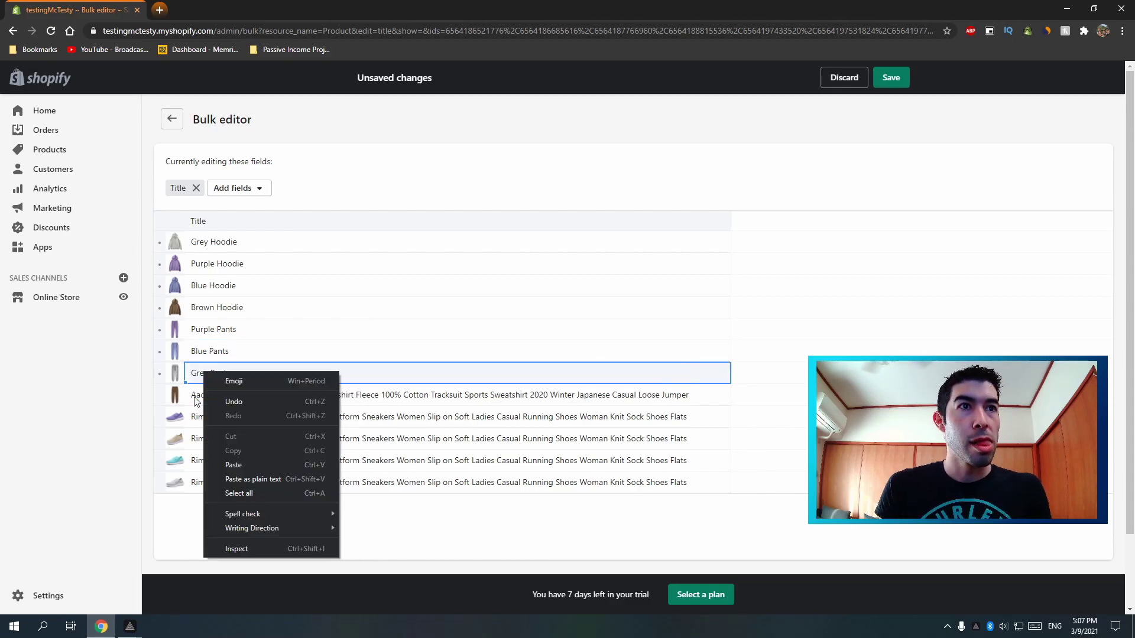
pyautogui.tripleClick(216, 395)
pyautogui.write('Brown Pants')
# - Retitle the ninth and tenth products, the purple and beige shoes, as "Purple Shoes" and "Brown Shoes"
pyautogui.tripleClick(220, 417)
pyautogui.write('purple Shoes')
pyautogui.tripleClick(208, 439)
pyautogui.write('B')
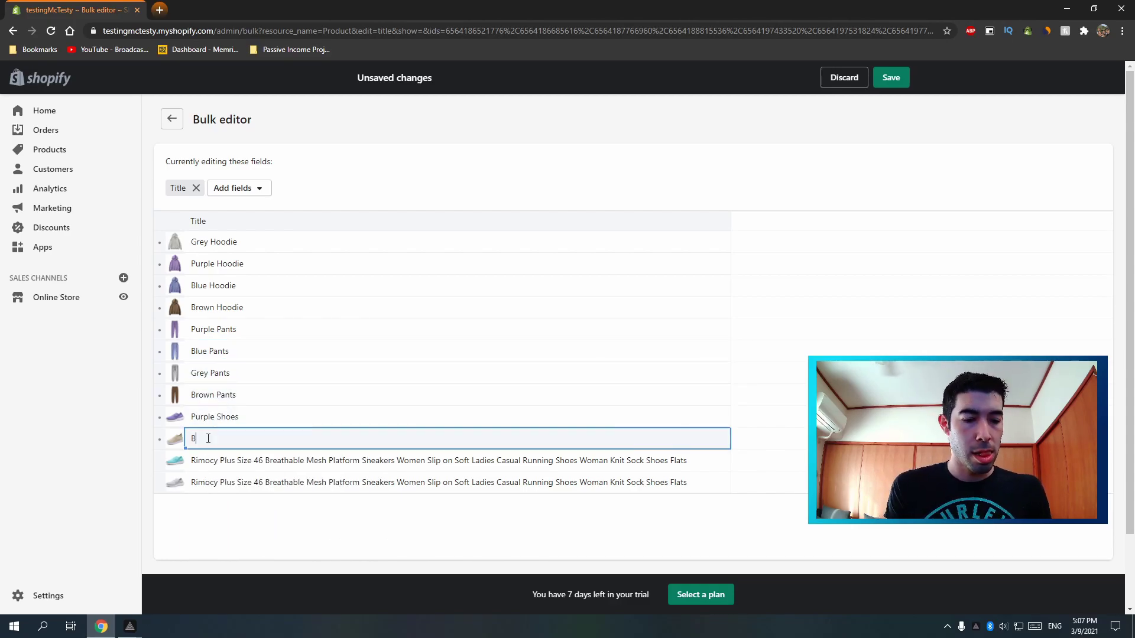
pyautogui.write('rown Shoes')
# - Retitle the last two products, the blue and grey shoes, as "Blue Shoes" and "Grey Shoes", and save the bulk edits
pyautogui.tripleClick(208, 461)
pyautogui.write('Blue Shoes')
pyautogui.tripleClick(236, 482)
pyautogui.write('Grey Shoes')
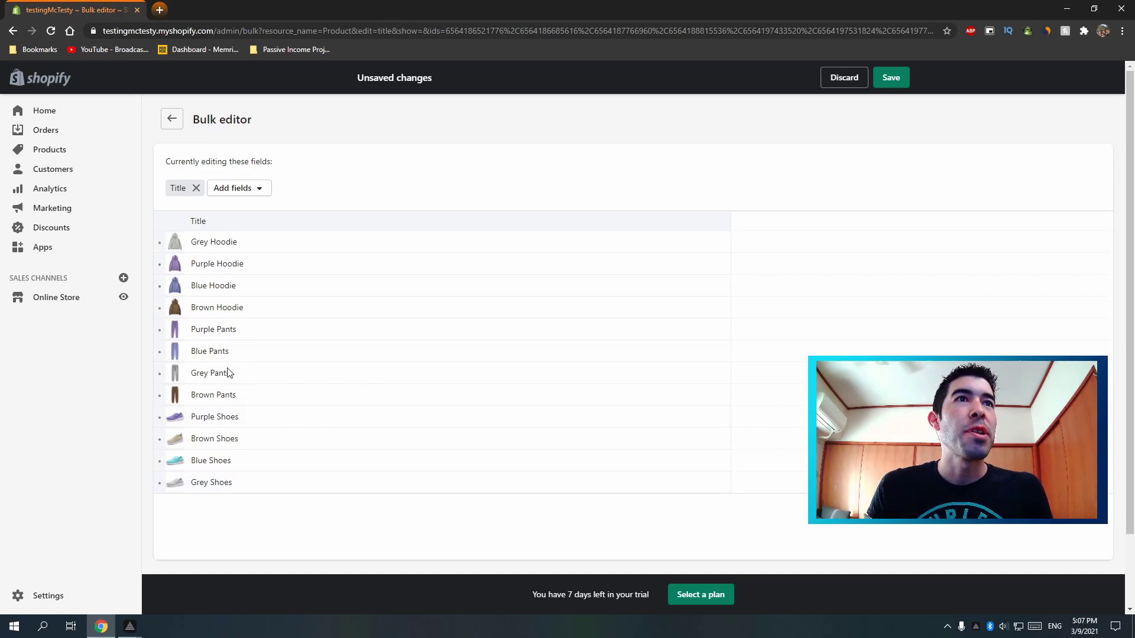
pyautogui.click(894, 81)
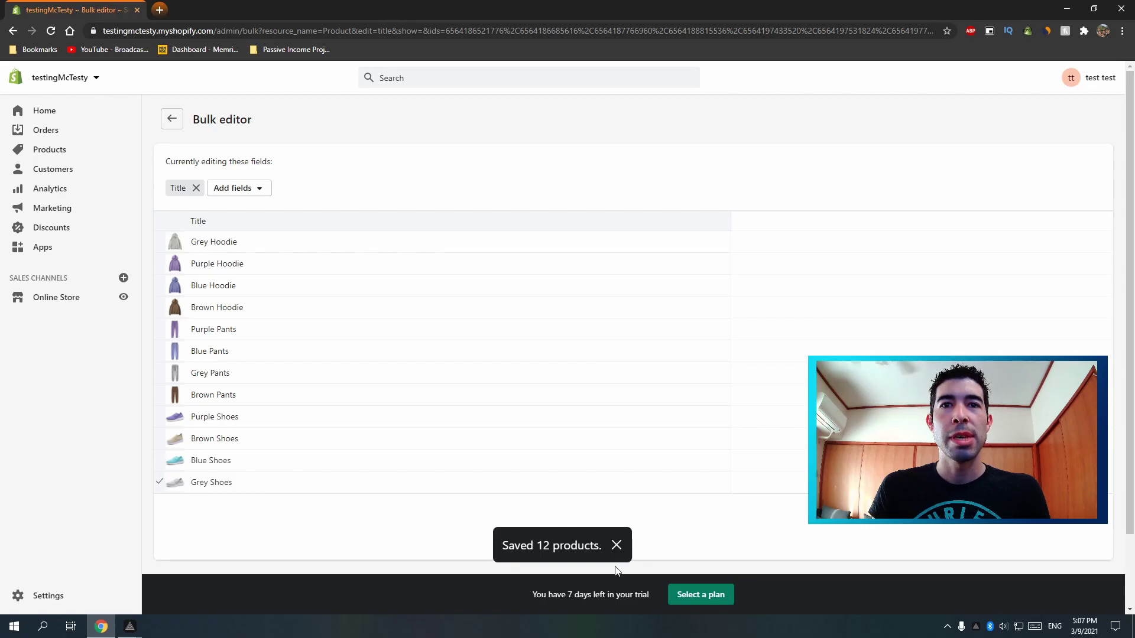
# - Return to the products list and look through the renamed products
pyautogui.click(173, 119)
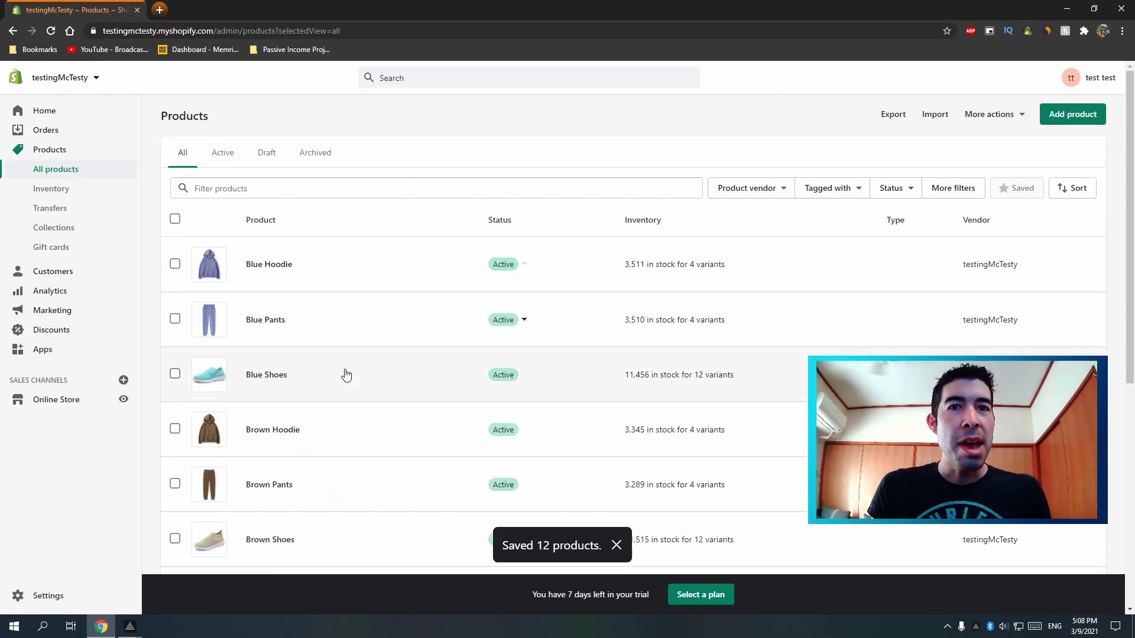
pyautogui.scroll(-1, 361, 484)
pyautogui.scroll(-5, 361, 483)
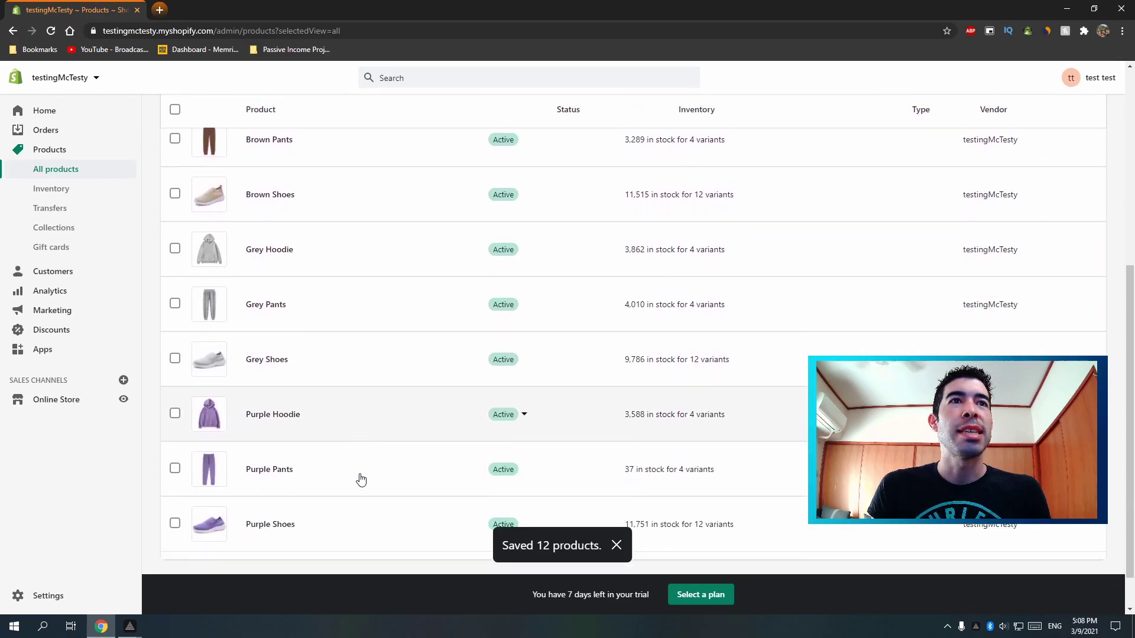
pyautogui.scroll(6, 361, 480)
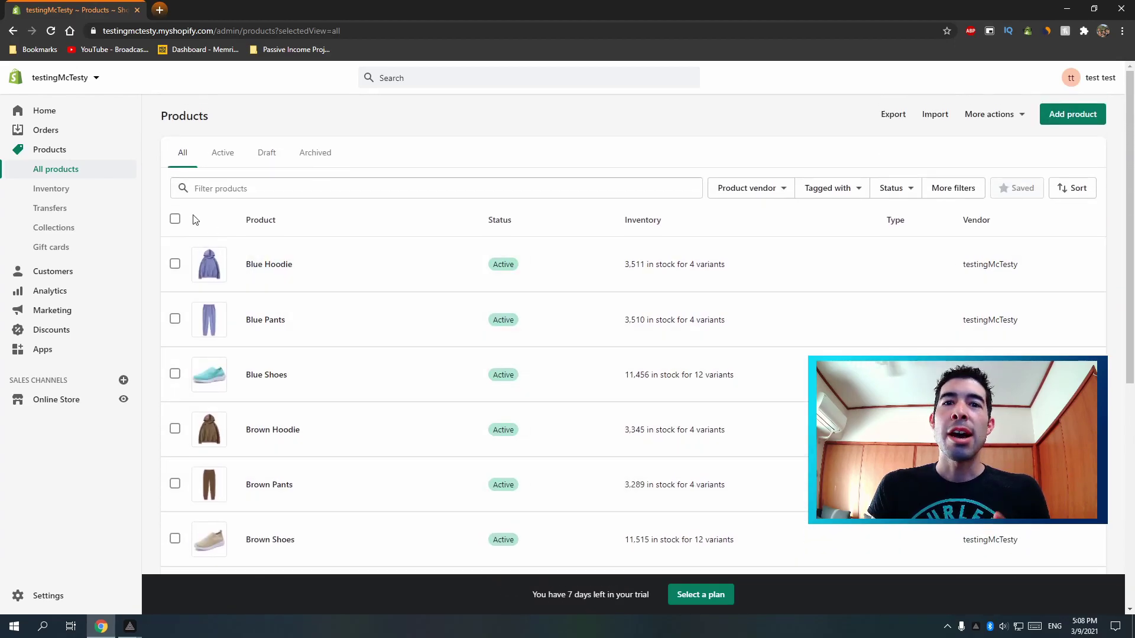
# - Open all products in the bulk editor, look through the available fields and add the Price field
pyautogui.click(175, 221)
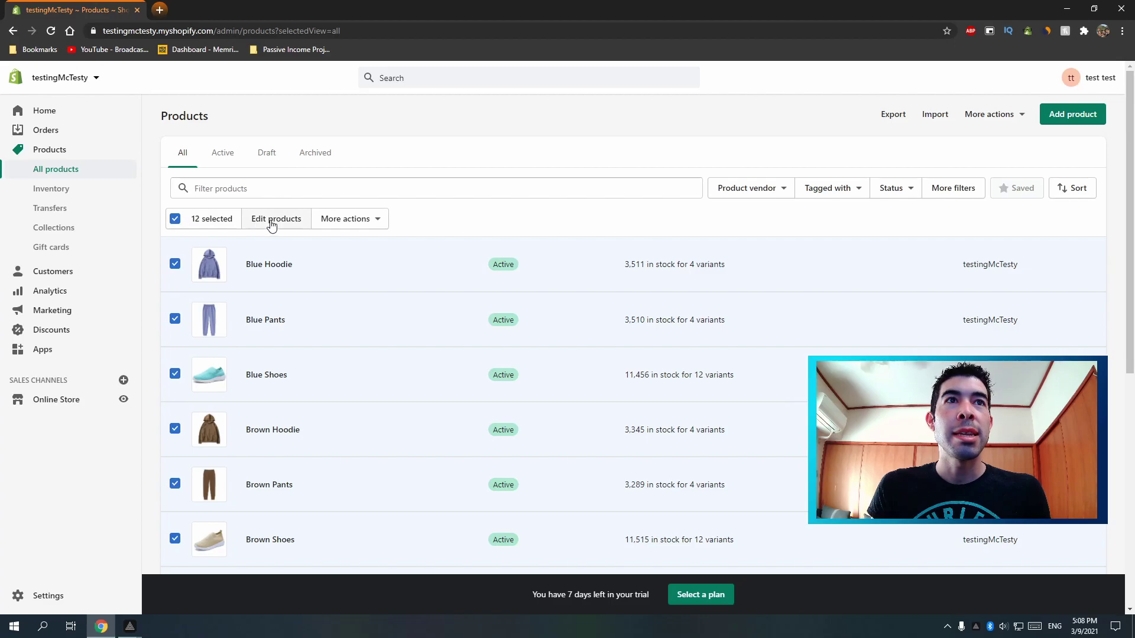
pyautogui.click(271, 220)
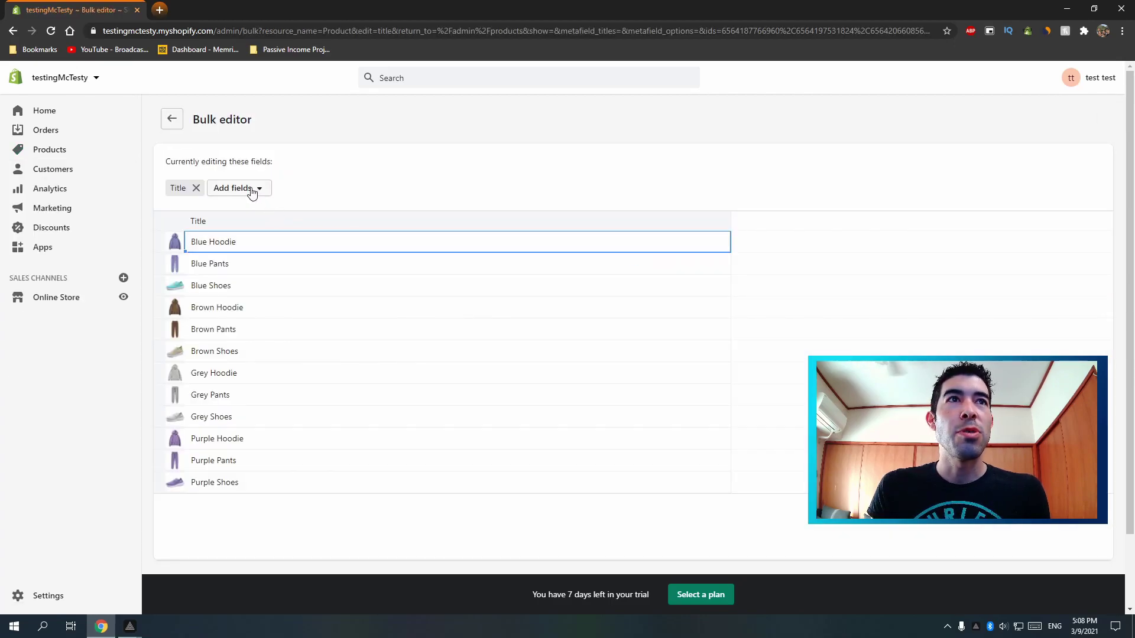
pyautogui.click(239, 189)
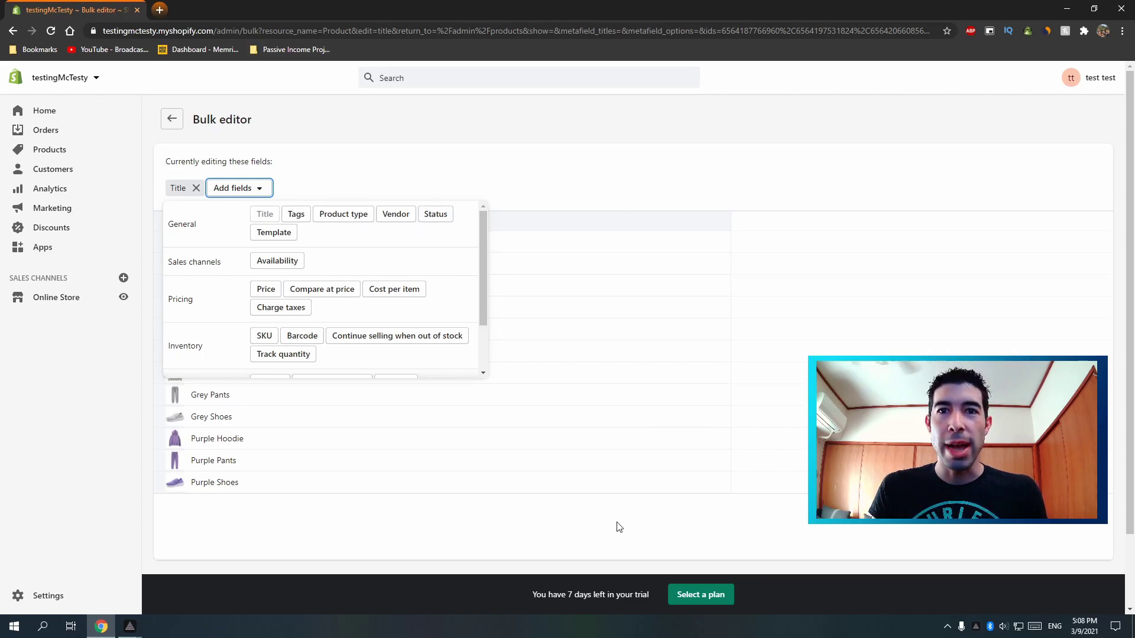
pyautogui.scroll(-2, 319, 298)
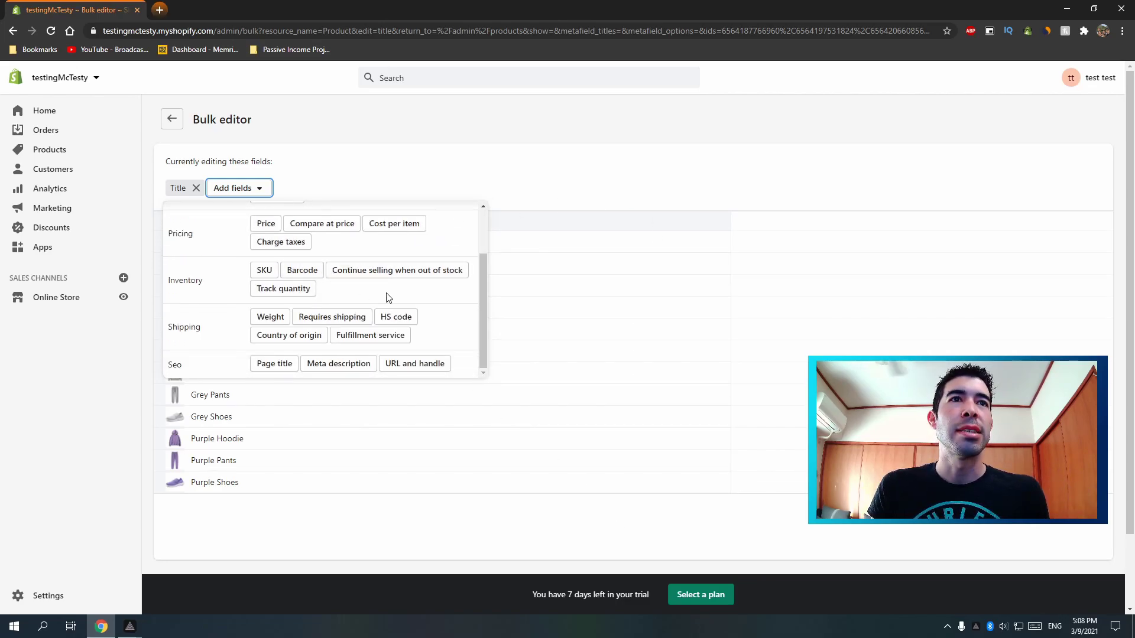
pyautogui.scroll(1, 389, 298)
pyautogui.click(264, 290)
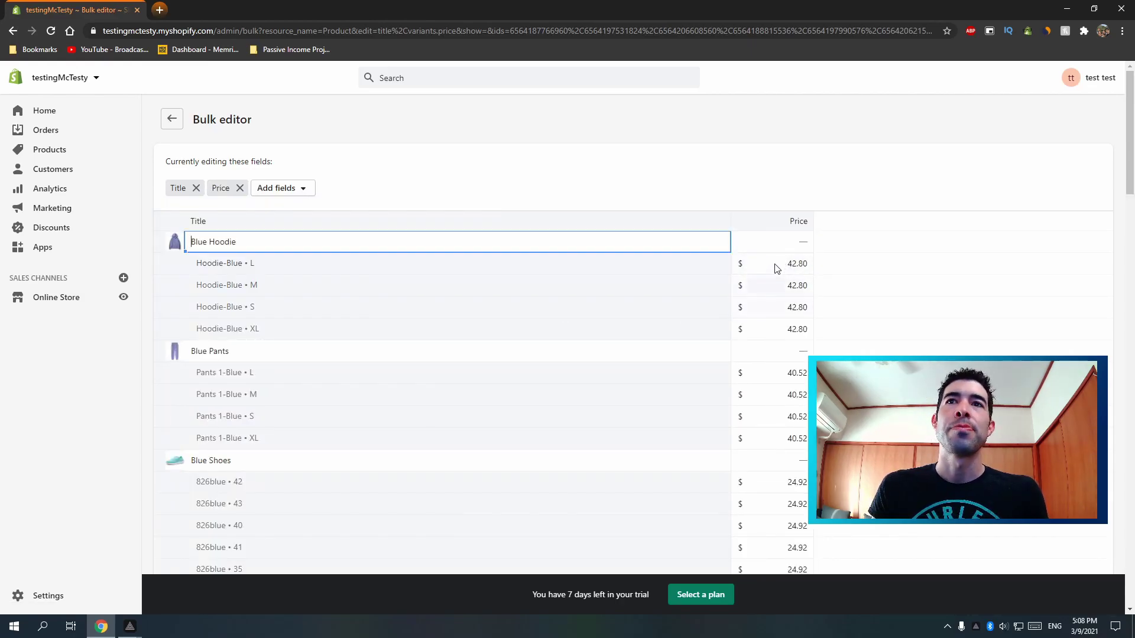
# - Look over the variant prices in the bulk editor and return to the products list
pyautogui.scroll(-1, 786, 289)
pyautogui.scroll(1, 787, 289)
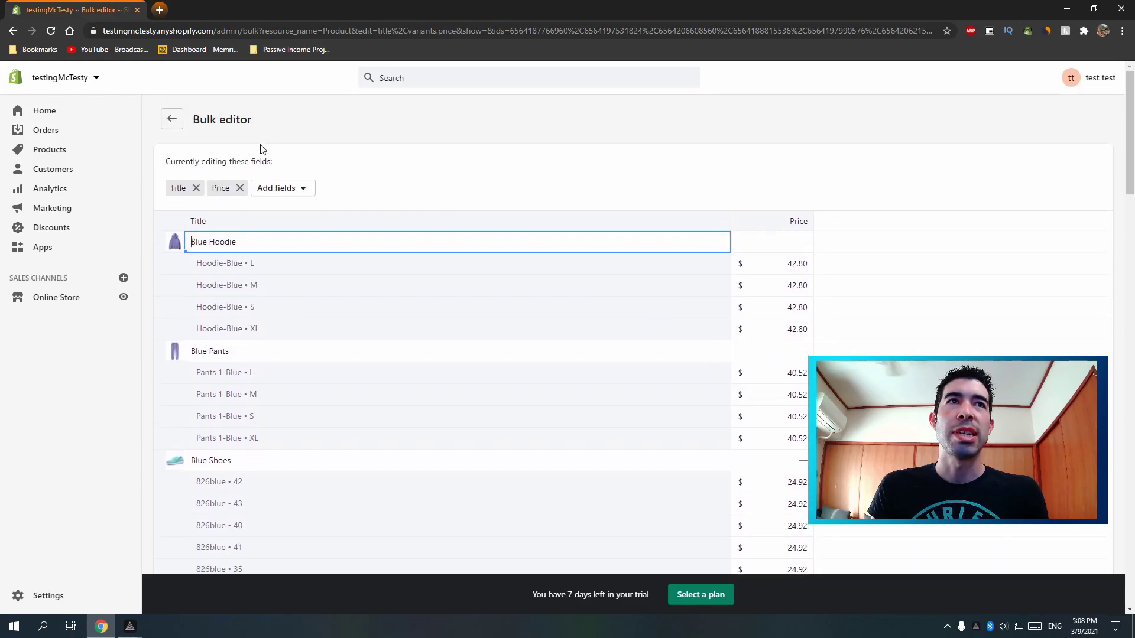
pyautogui.click(171, 116)
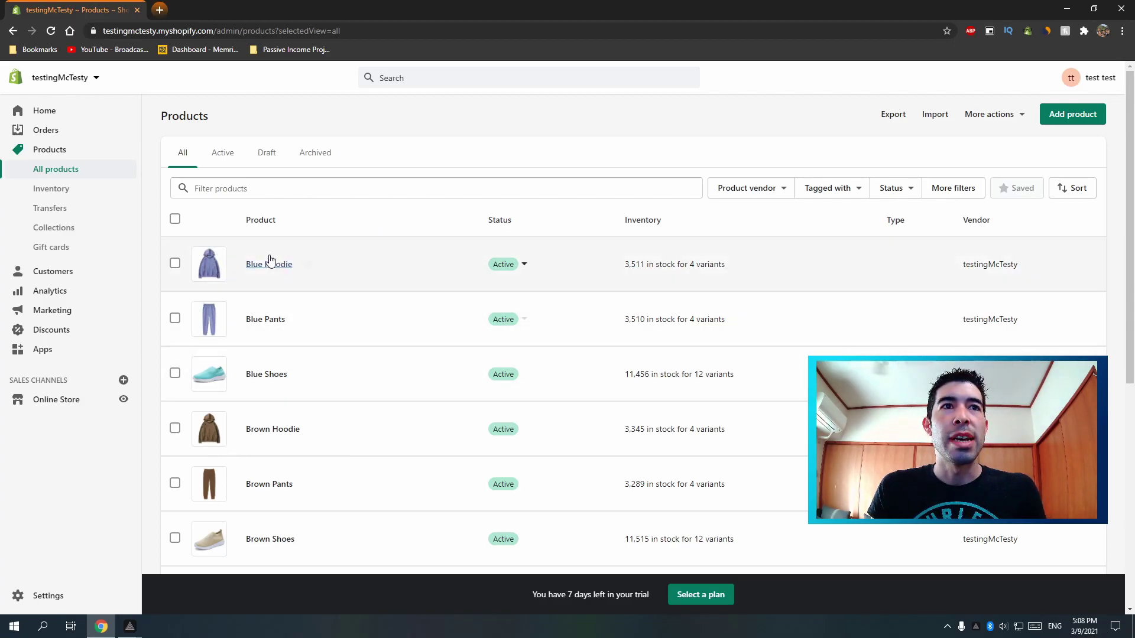
pyautogui.click(175, 263)
pyautogui.click(176, 320)
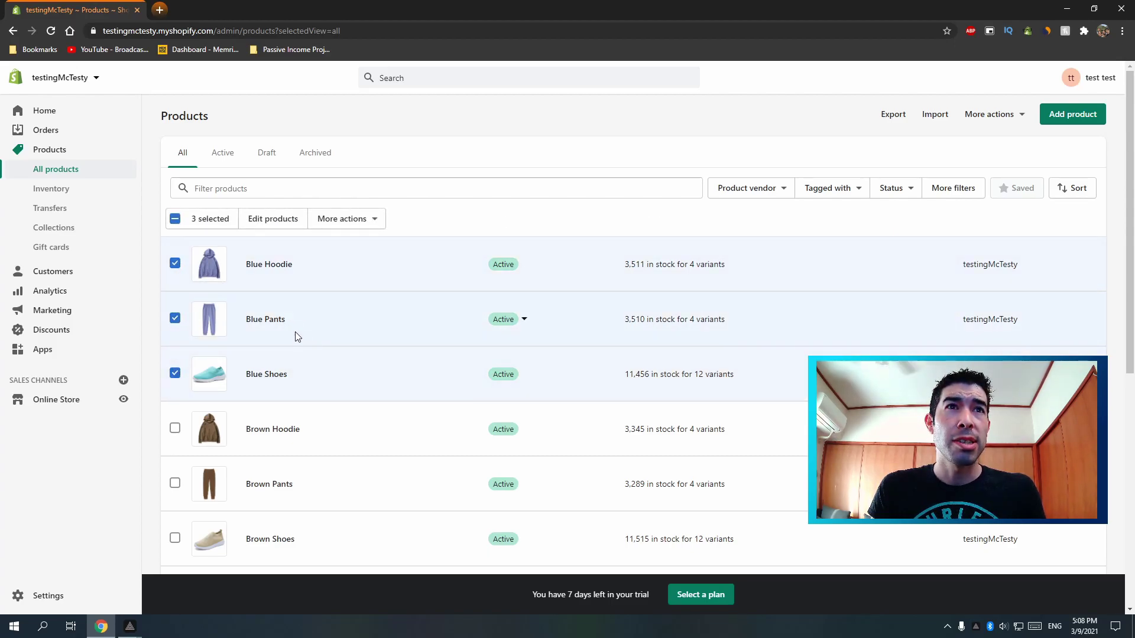
pyautogui.click(357, 221)
pyautogui.scroll(-1, 349, 355)
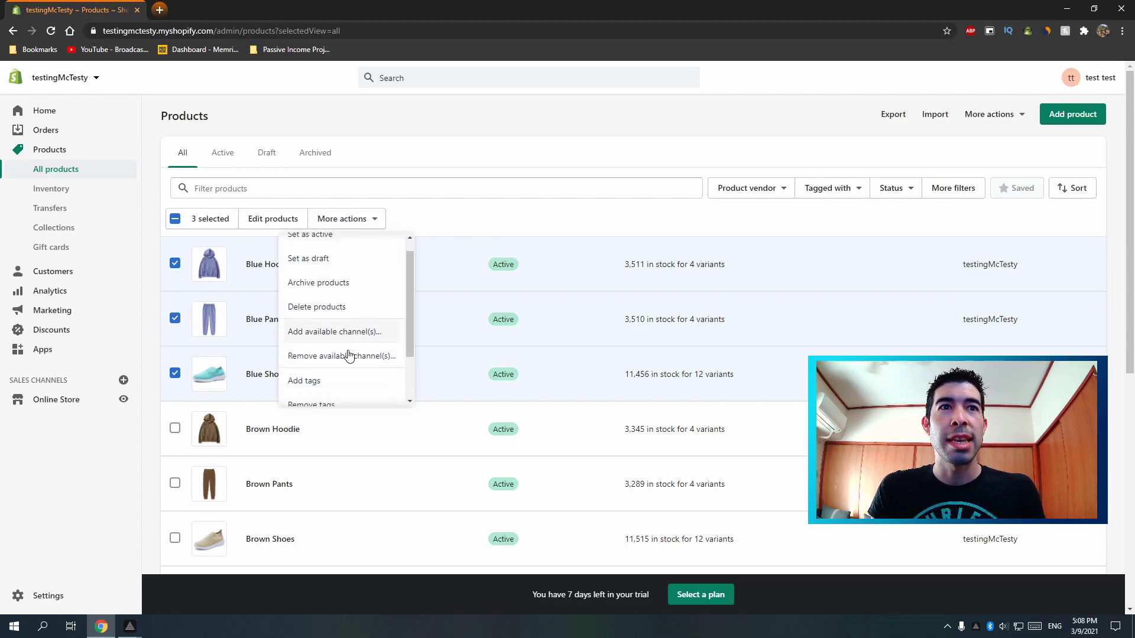
pyautogui.scroll(-1, 349, 355)
pyautogui.click(319, 322)
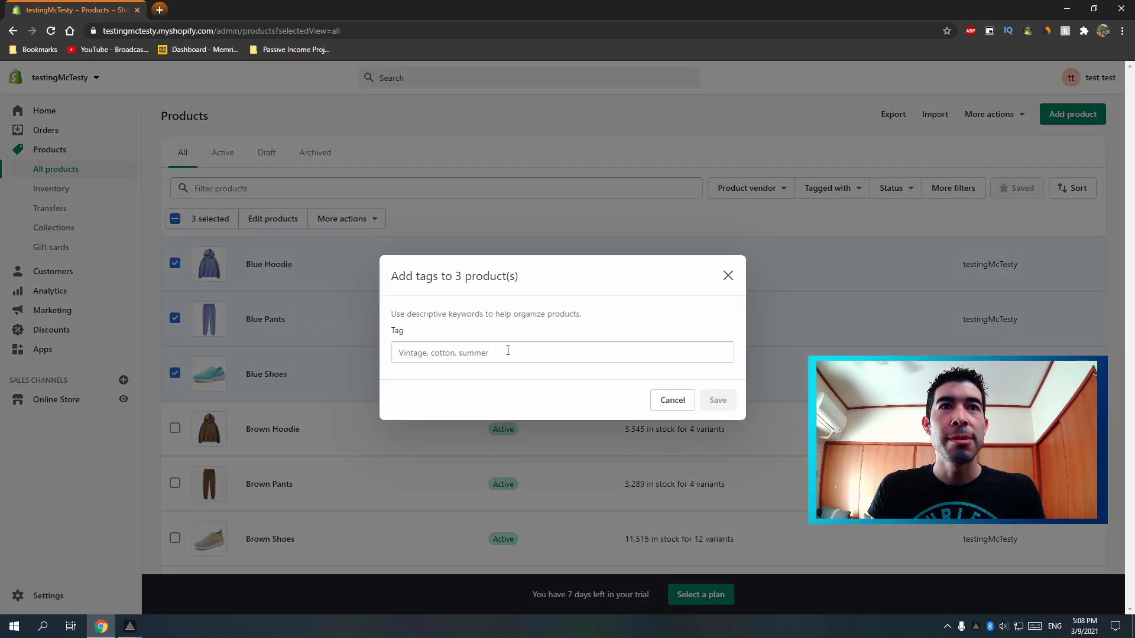
pyautogui.click(508, 352)
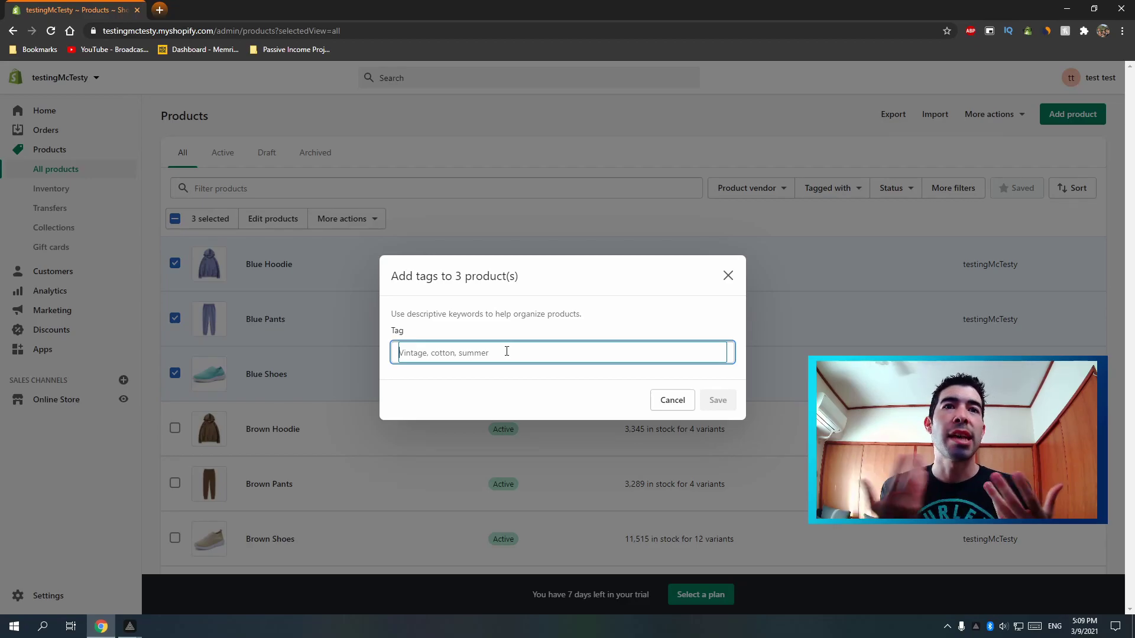
pyautogui.click(671, 401)
pyautogui.click(175, 219)
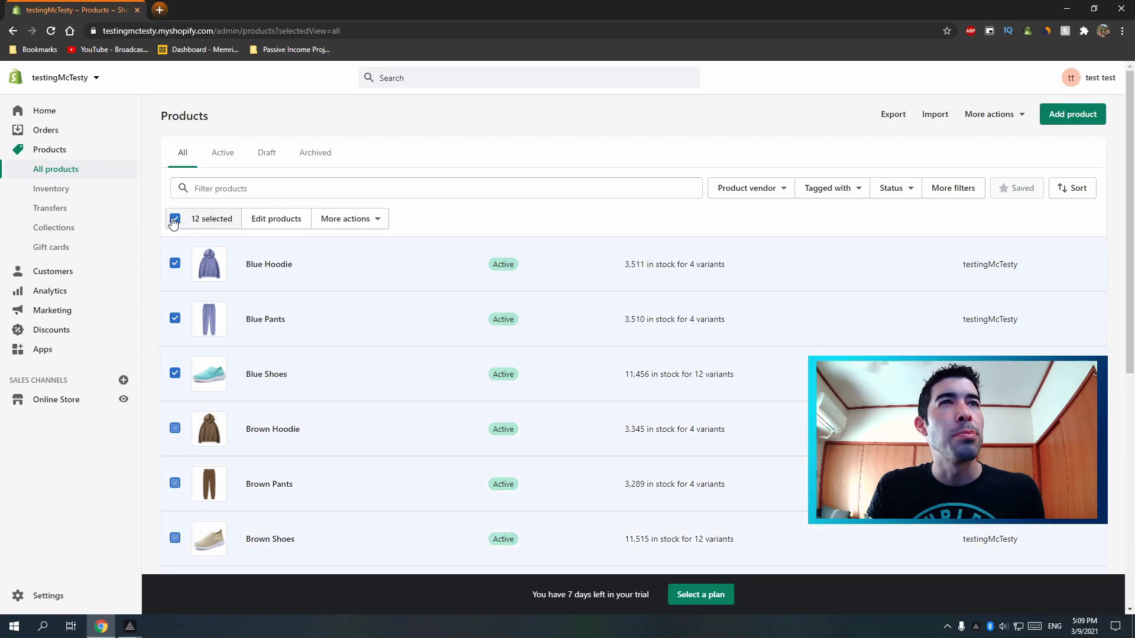
pyautogui.click(175, 219)
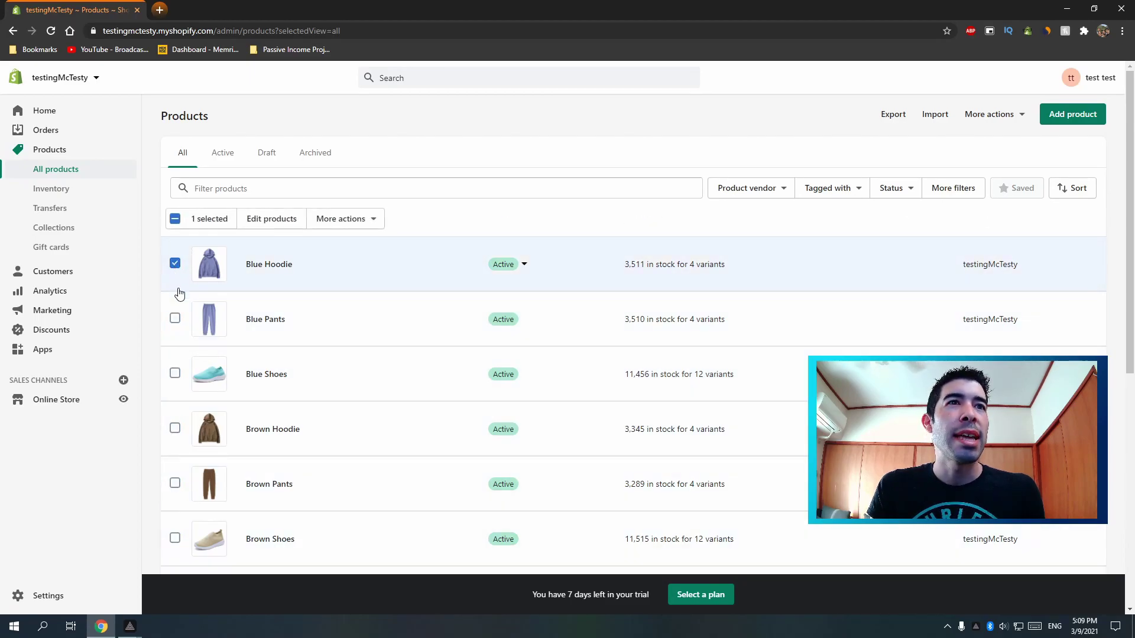
# - Add the tag "hoodie" to the blue, brown, grey and purple hoodies together and save it
pyautogui.click(175, 428)
pyautogui.scroll(-2, 207, 409)
pyautogui.scroll(-1, 207, 410)
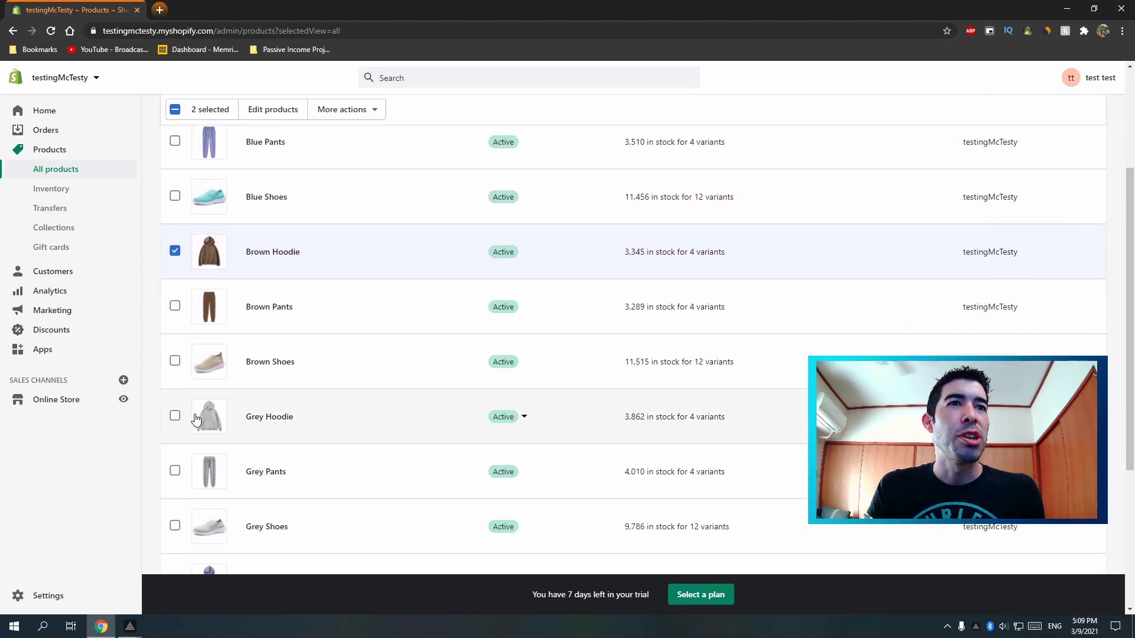
pyautogui.scroll(-4, 177, 413)
pyautogui.click(175, 343)
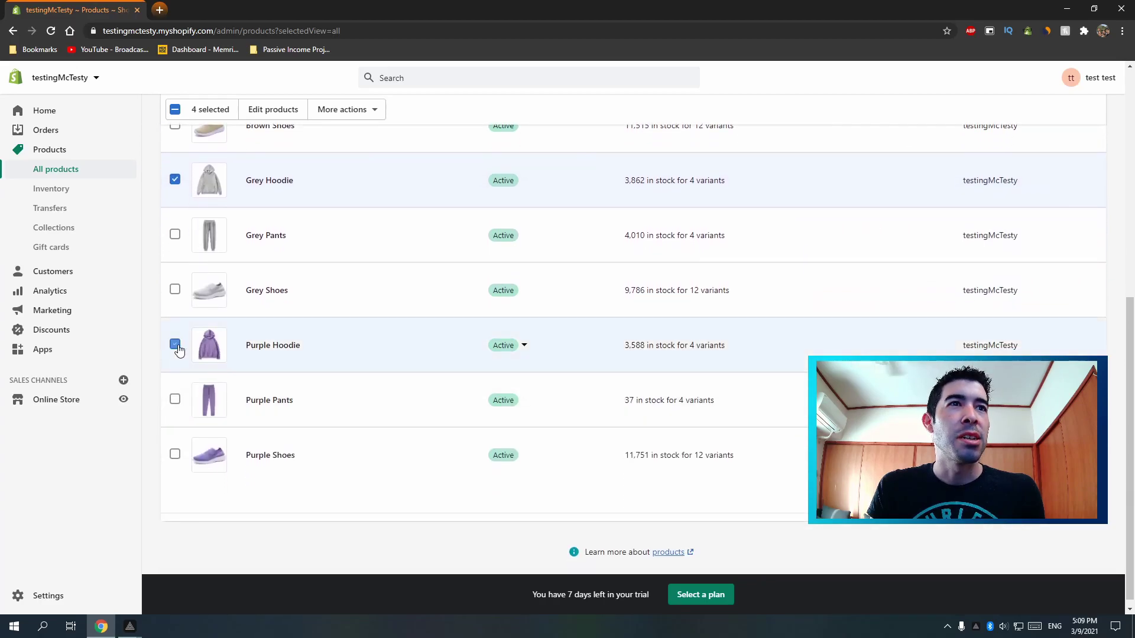
pyautogui.scroll(6, 266, 366)
pyautogui.scroll(1, 330, 370)
pyautogui.click(350, 219)
pyautogui.scroll(-2, 347, 314)
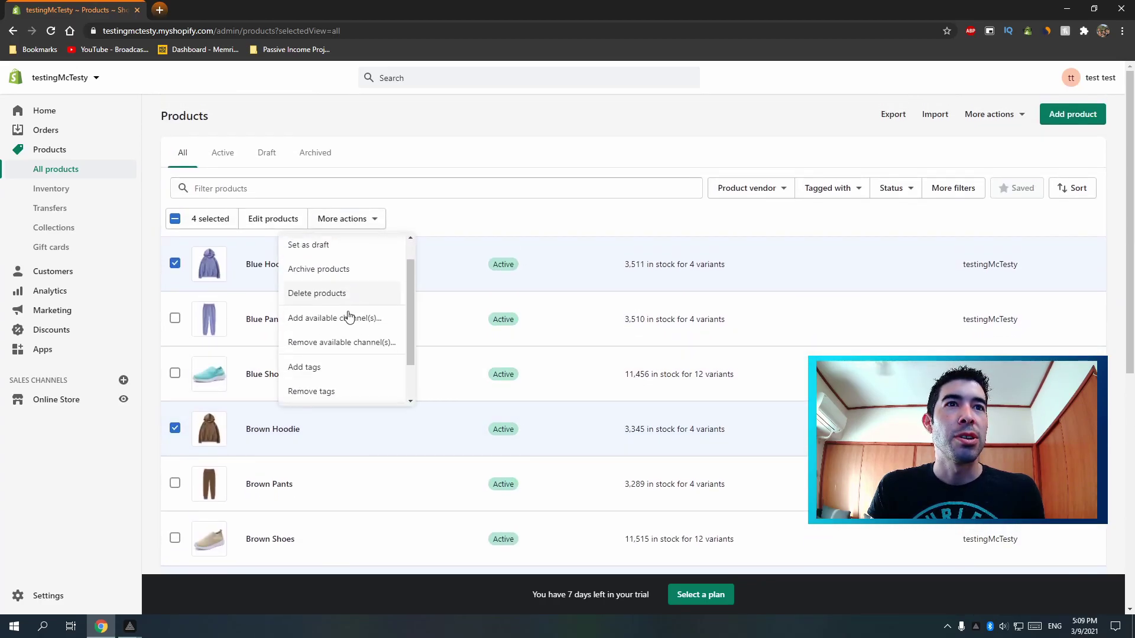
pyautogui.click(330, 342)
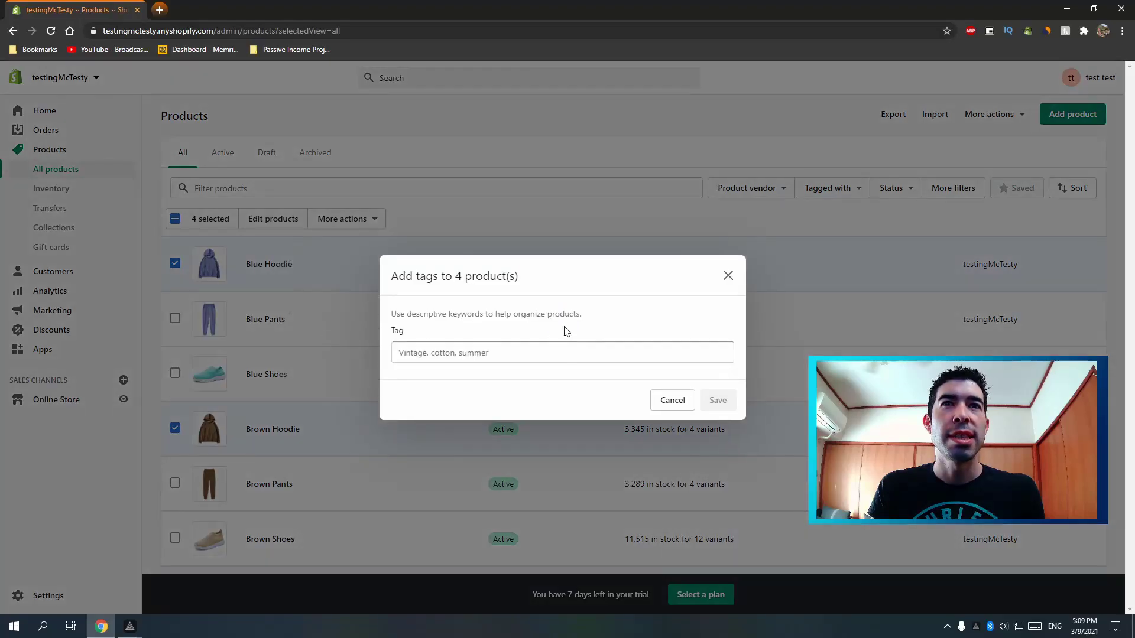
pyautogui.write('hoo')
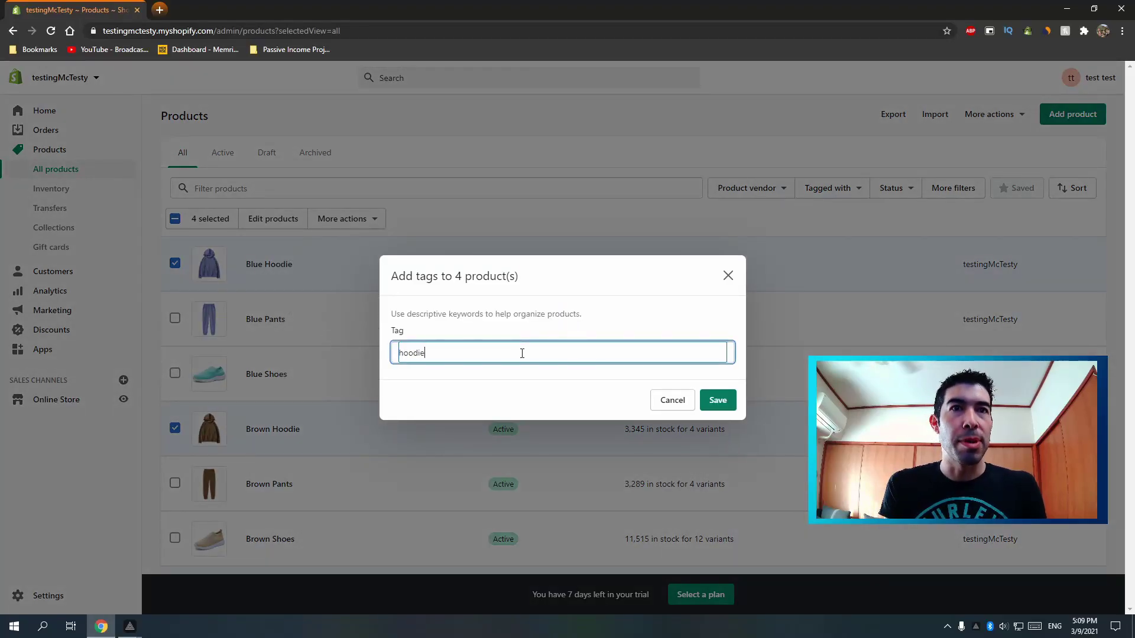
pyautogui.write('die')
pyautogui.press('Return')
pyautogui.click(718, 410)
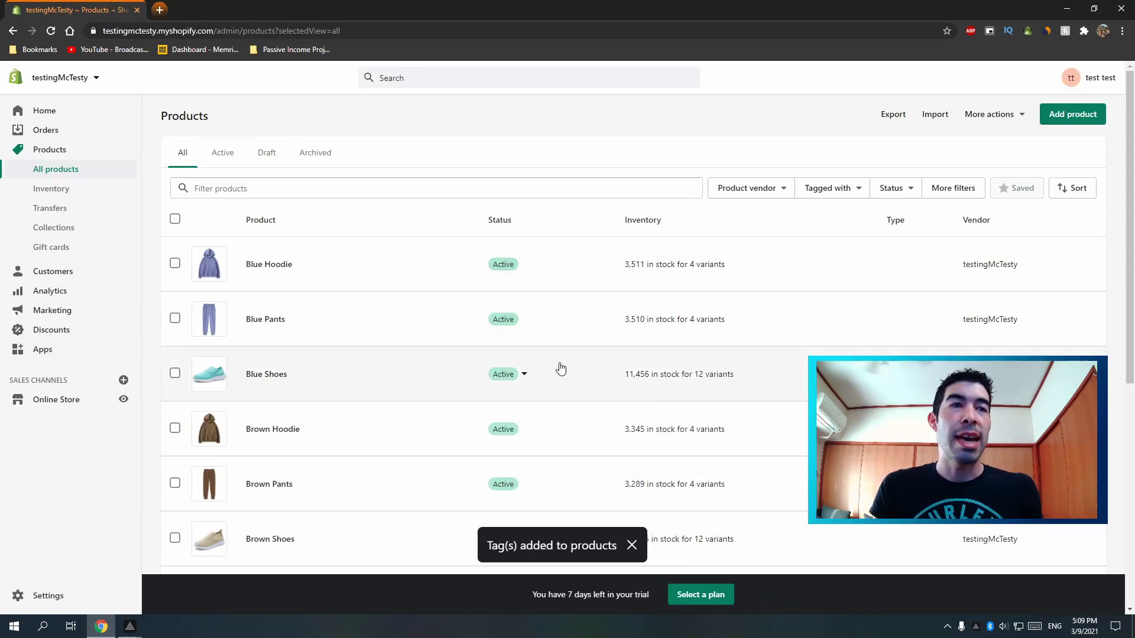
# - Add the tag "pants" to the blue, brown, grey and purple pants together and save it
pyautogui.click(175, 318)
pyautogui.click(175, 483)
pyautogui.scroll(-5, 202, 470)
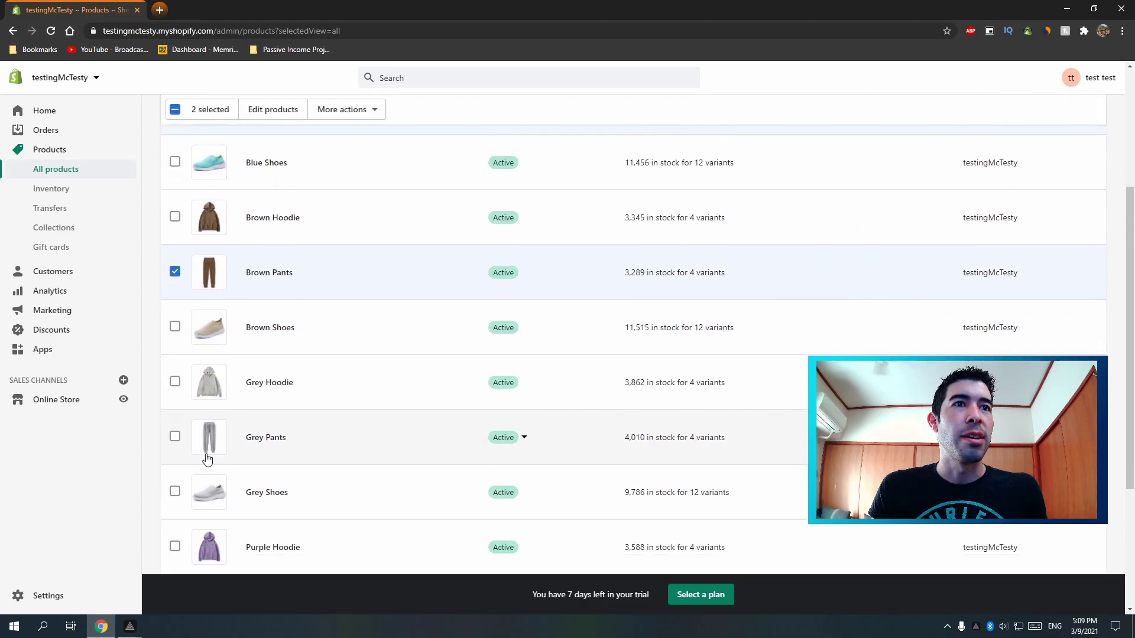
pyautogui.click(175, 352)
pyautogui.click(175, 518)
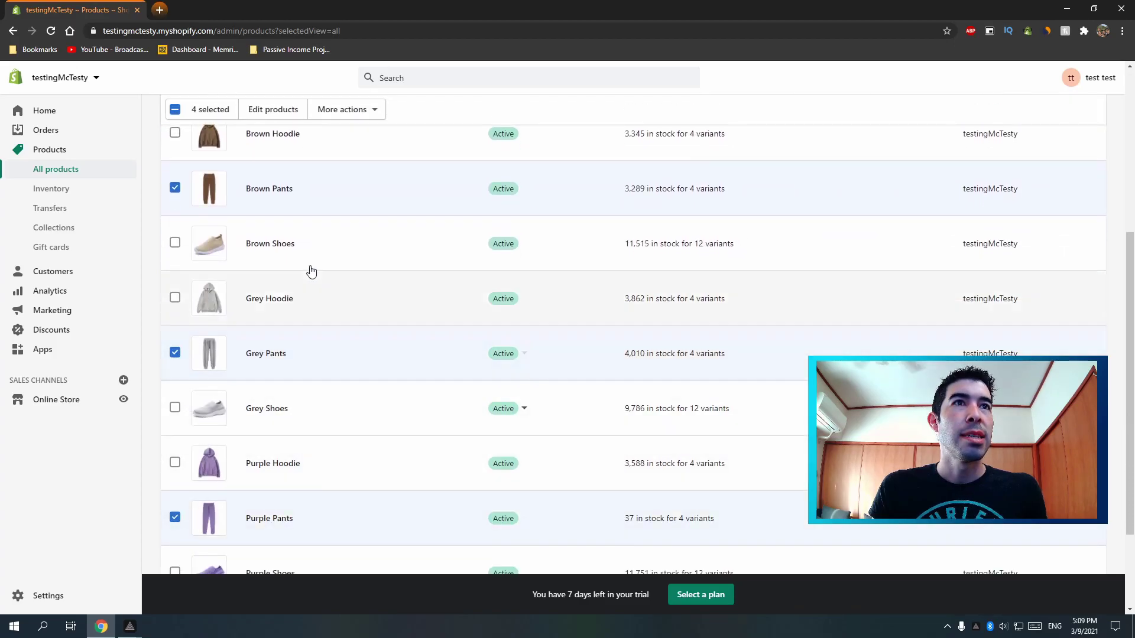
pyautogui.click(356, 111)
pyautogui.scroll(-1, 360, 243)
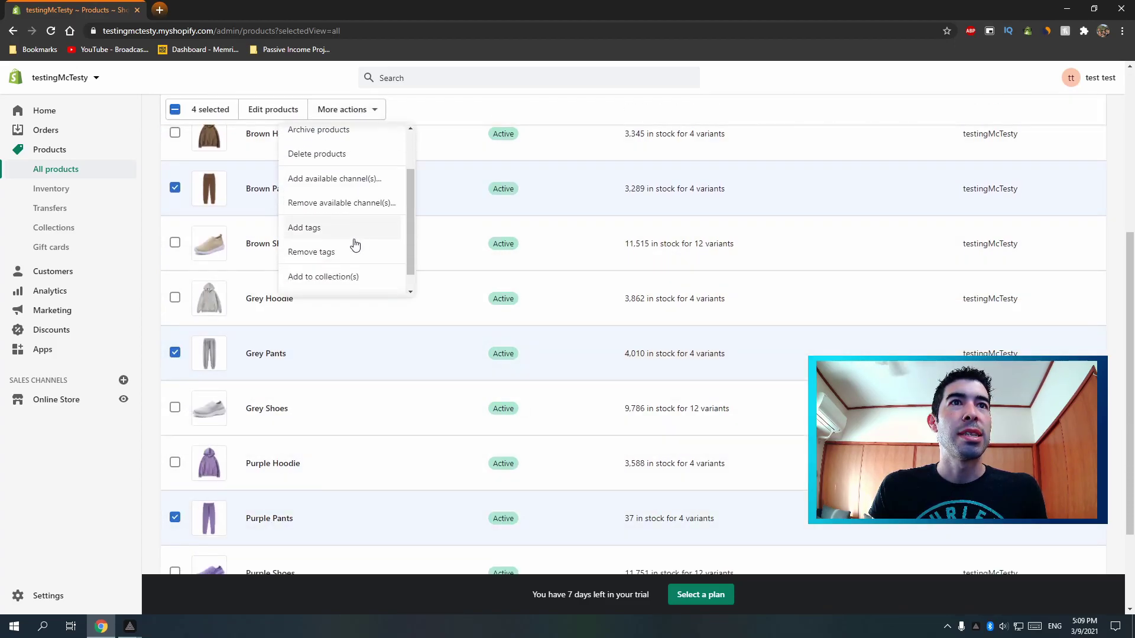
pyautogui.click(348, 228)
pyautogui.click(483, 352)
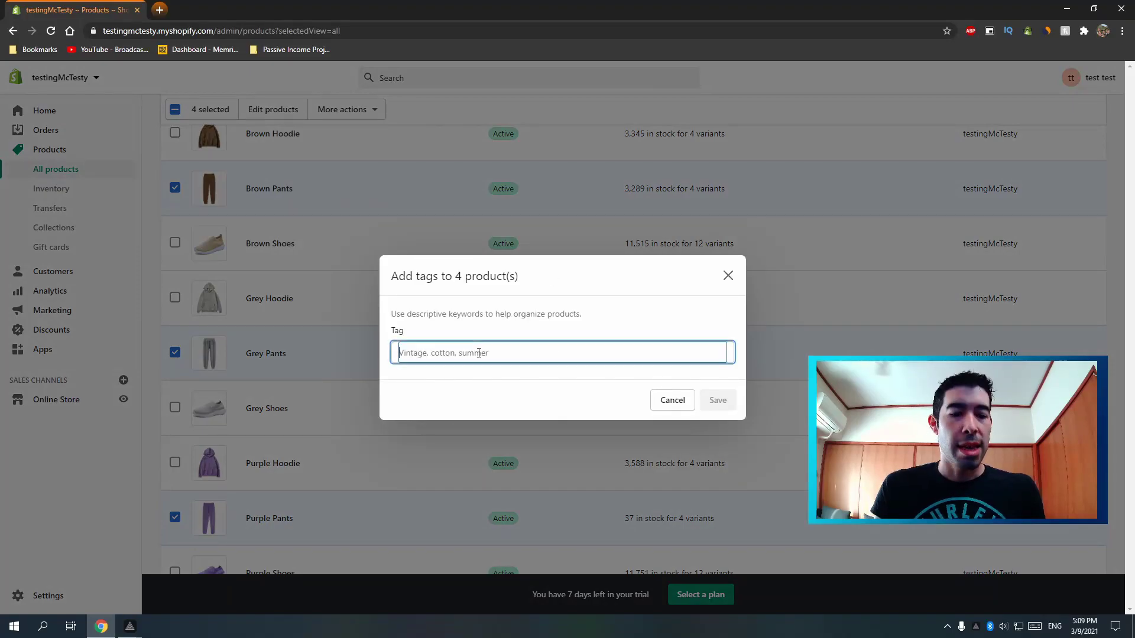
pyautogui.write('pants')
pyautogui.press('Return')
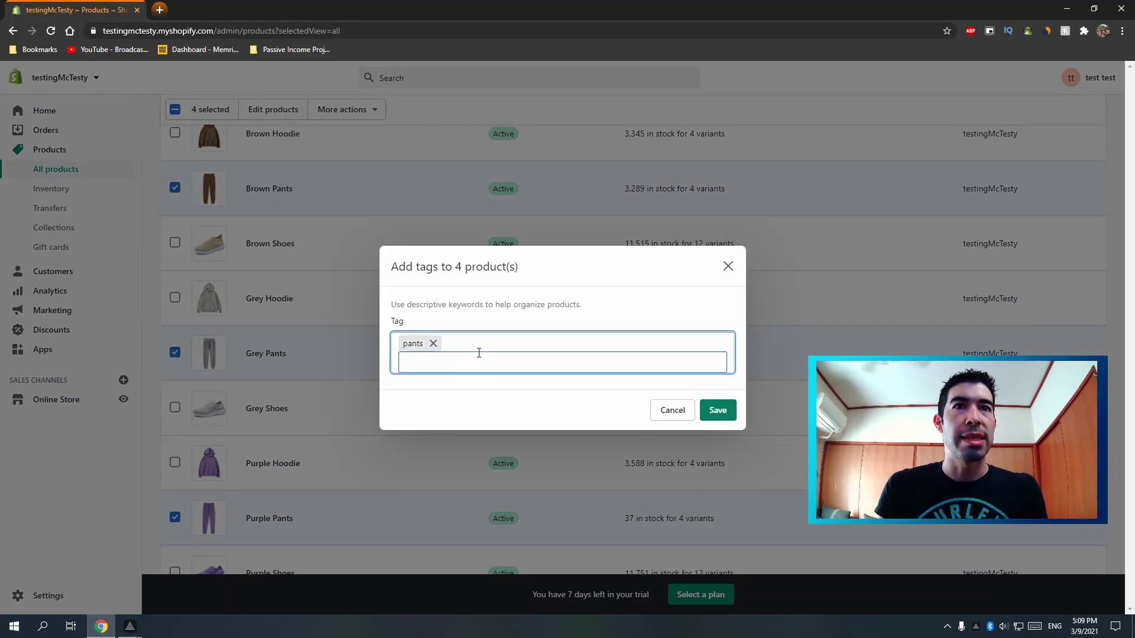
pyautogui.click(717, 411)
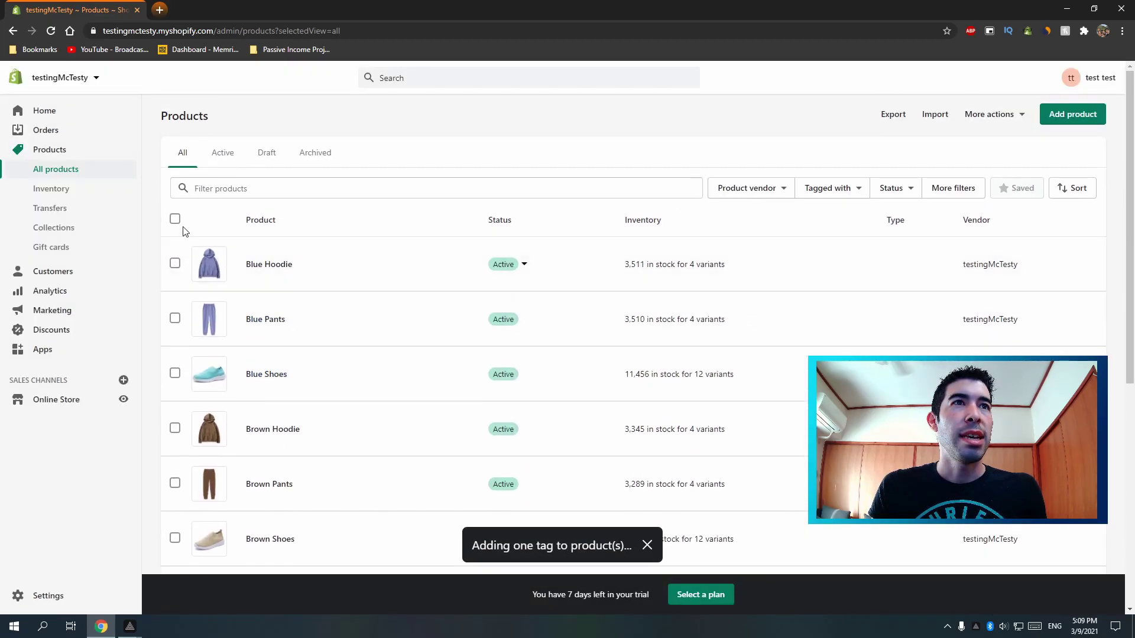
# - Add the tag "shoes" to the blue, brown, grey and purple shoes together and save it
pyautogui.click(175, 375)
pyautogui.scroll(-2, 174, 407)
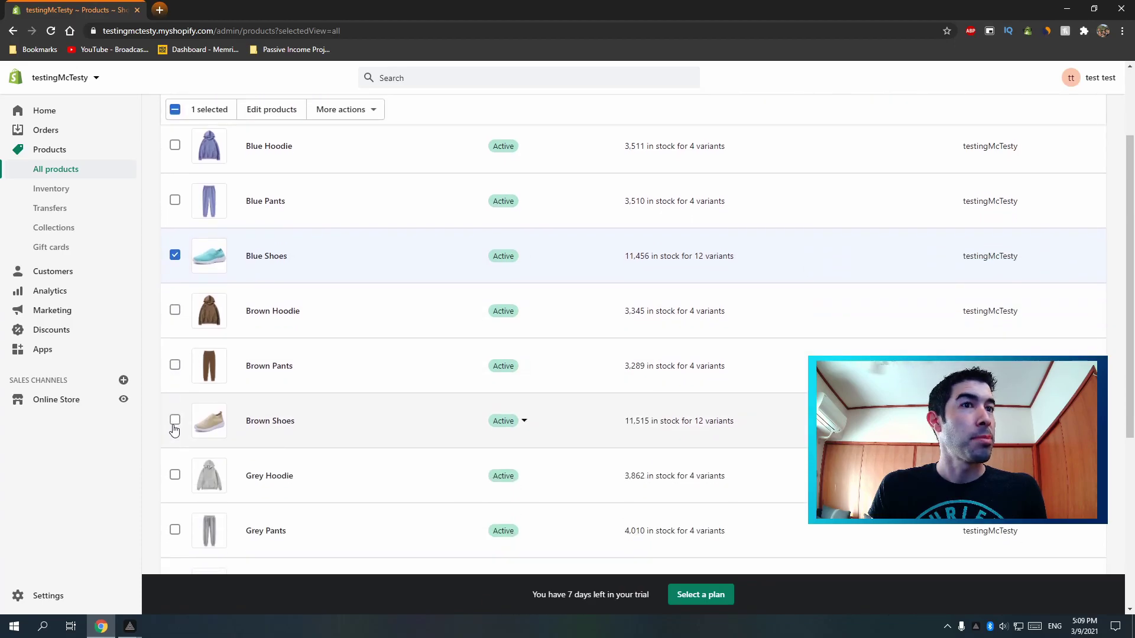
pyautogui.click(175, 421)
pyautogui.scroll(-2, 237, 424)
pyautogui.click(175, 467)
pyautogui.scroll(-3, 180, 461)
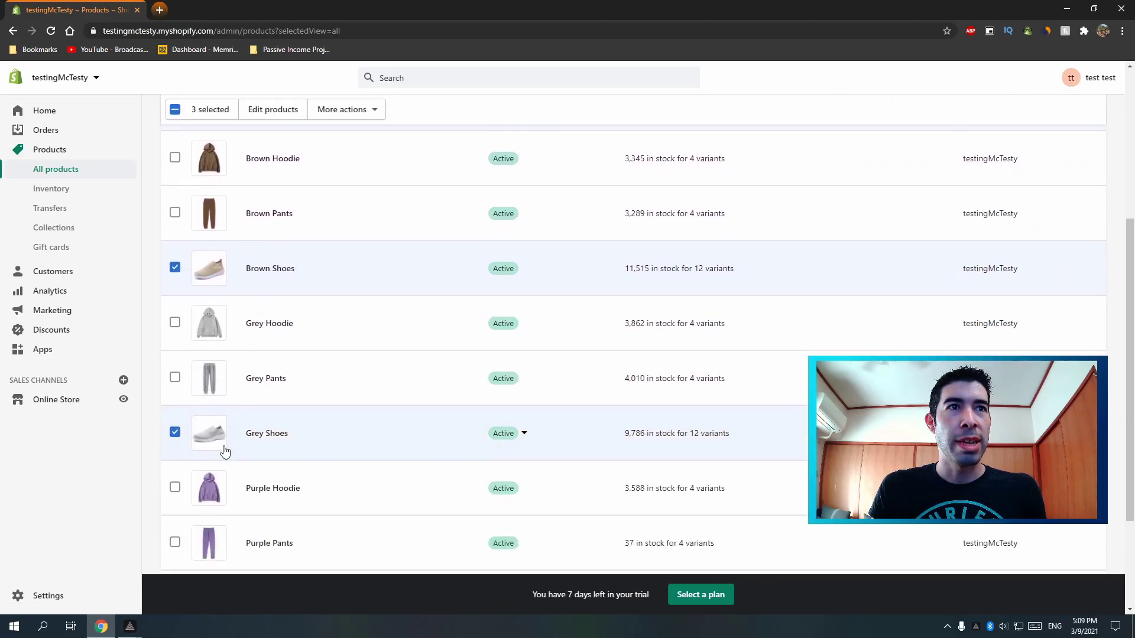
pyautogui.click(175, 446)
pyautogui.click(360, 110)
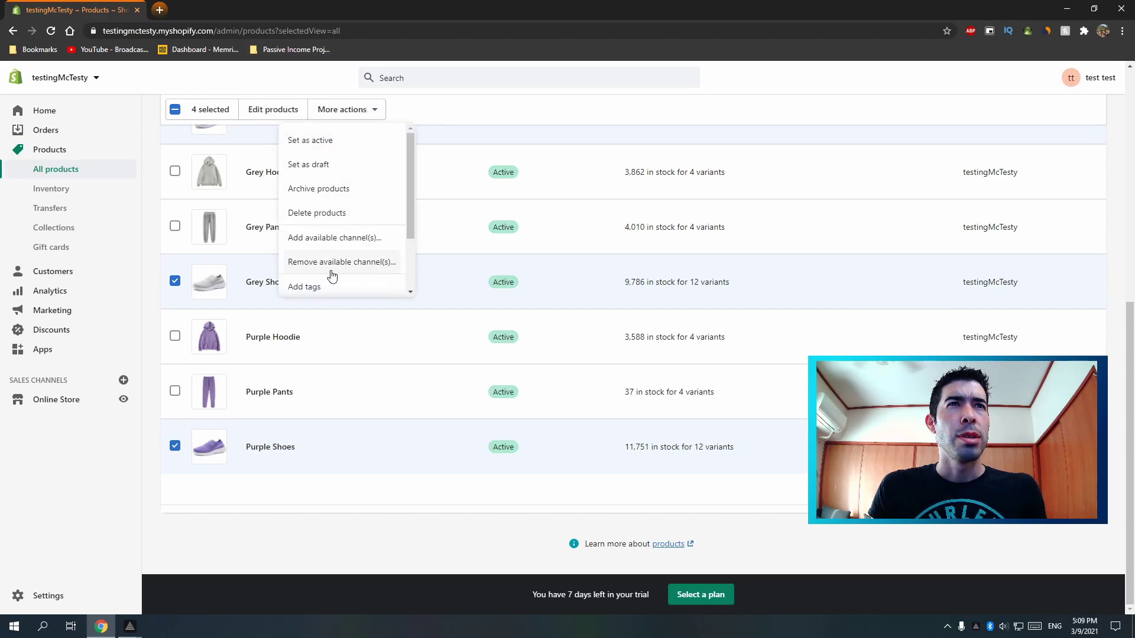
pyautogui.scroll(-1, 334, 231)
pyautogui.click(335, 227)
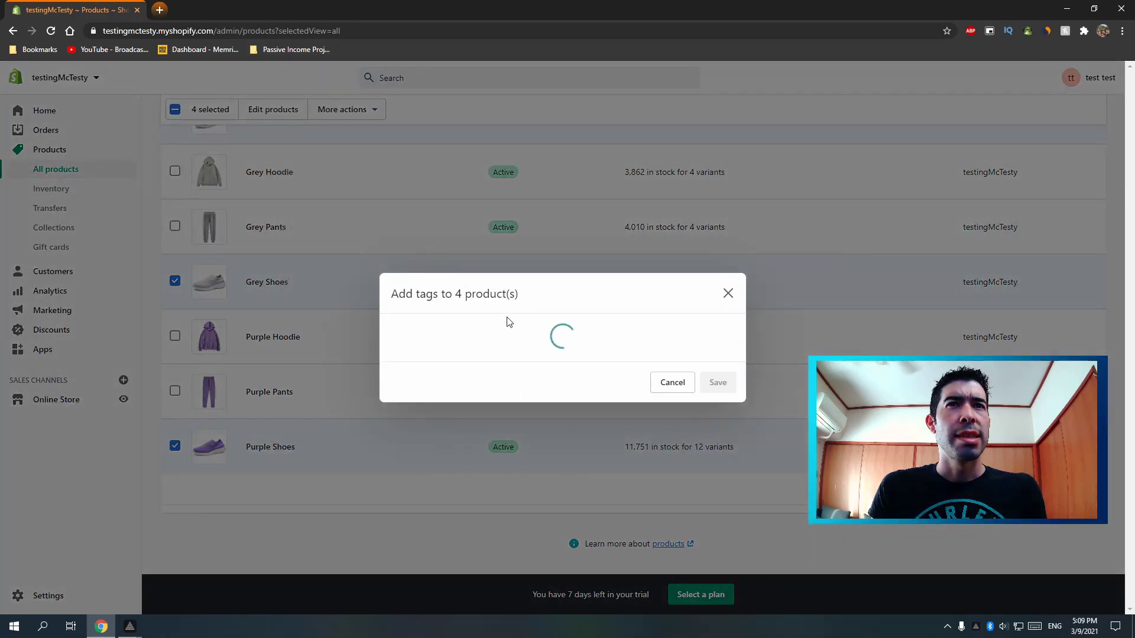
pyautogui.write('s')
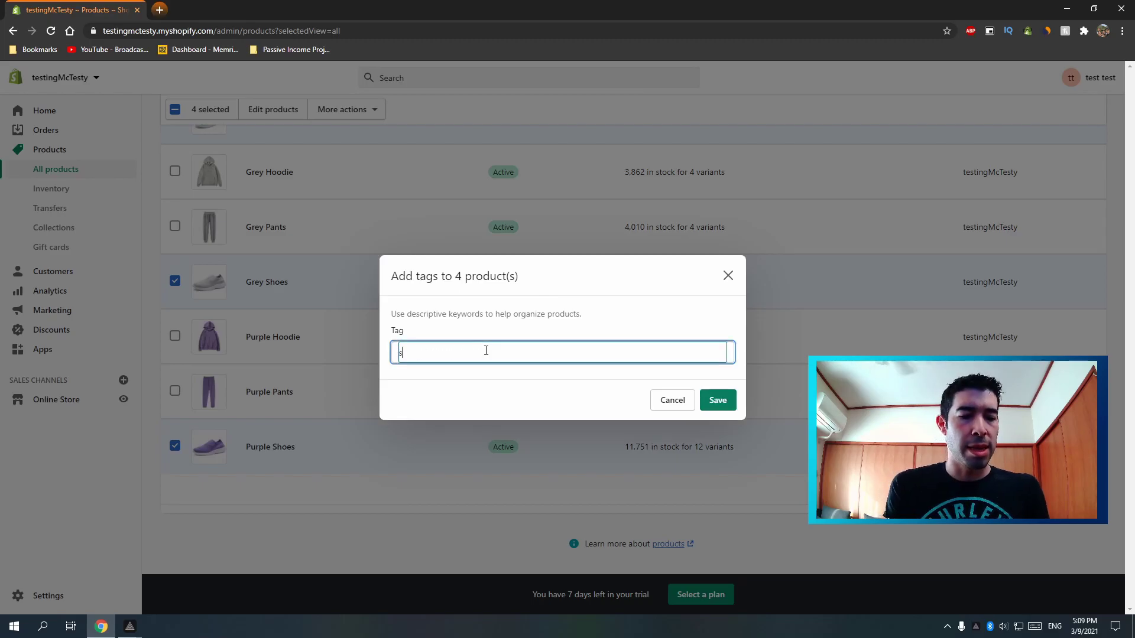
pyautogui.write('hoes')
pyautogui.press('Return')
pyautogui.click(722, 412)
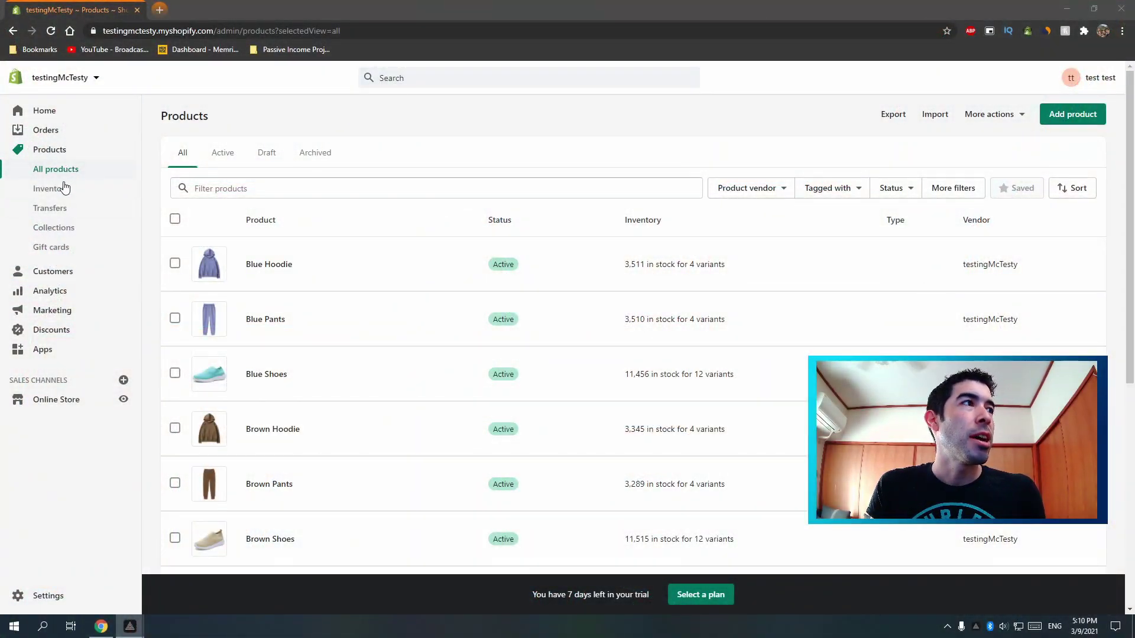
# - Open the store's collections and delete the "Home page" collection
pyautogui.click(71, 234)
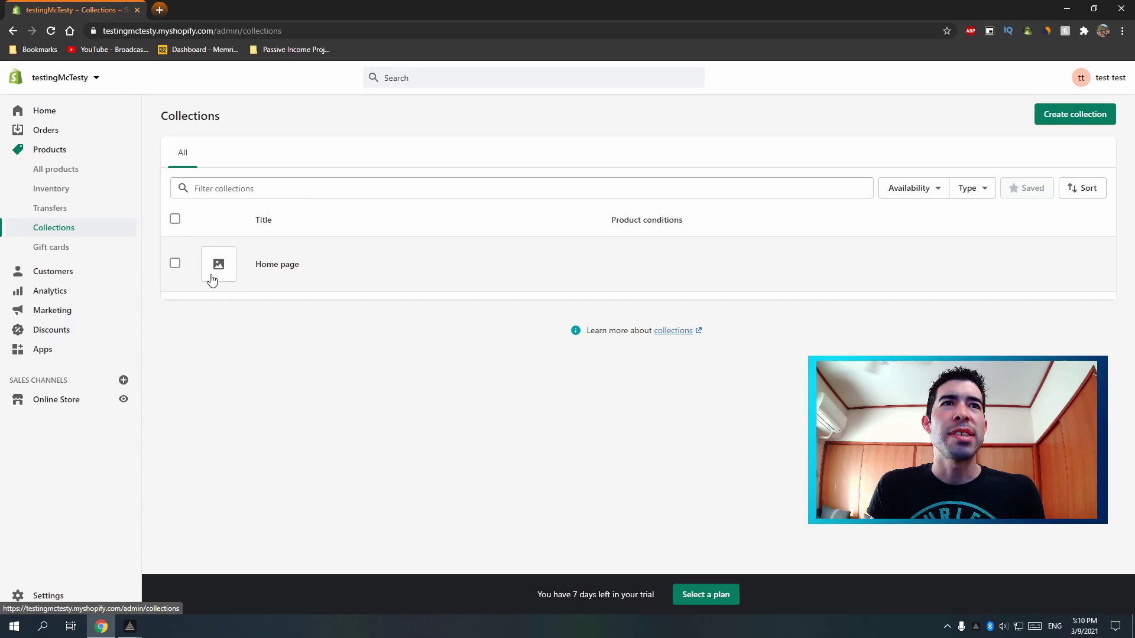
pyautogui.click(175, 264)
pyautogui.click(372, 228)
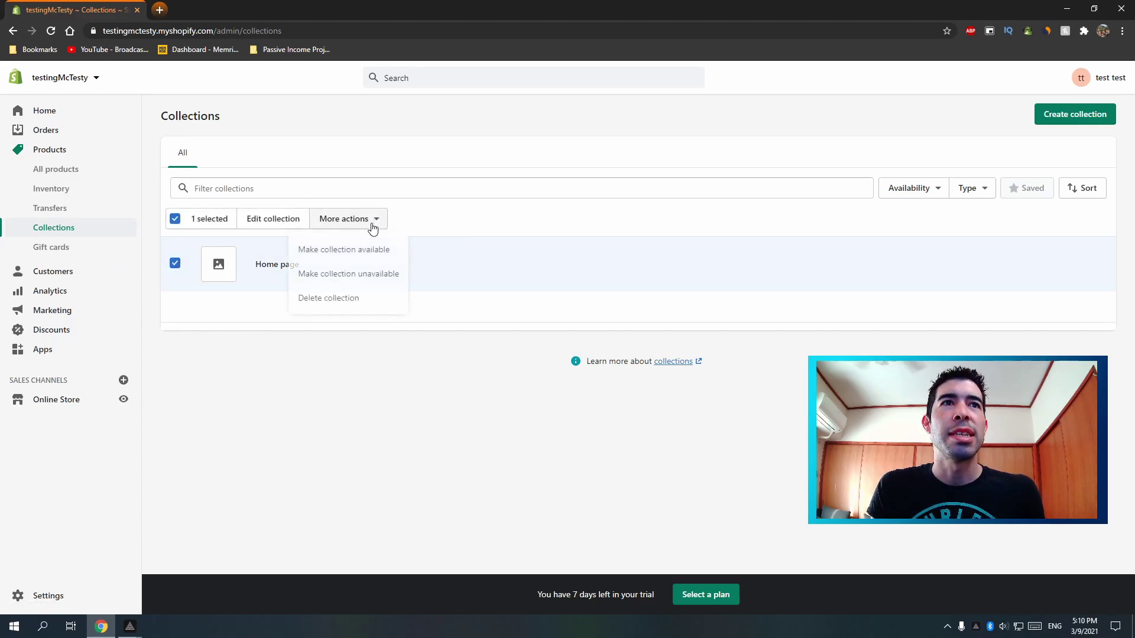
pyautogui.click(318, 299)
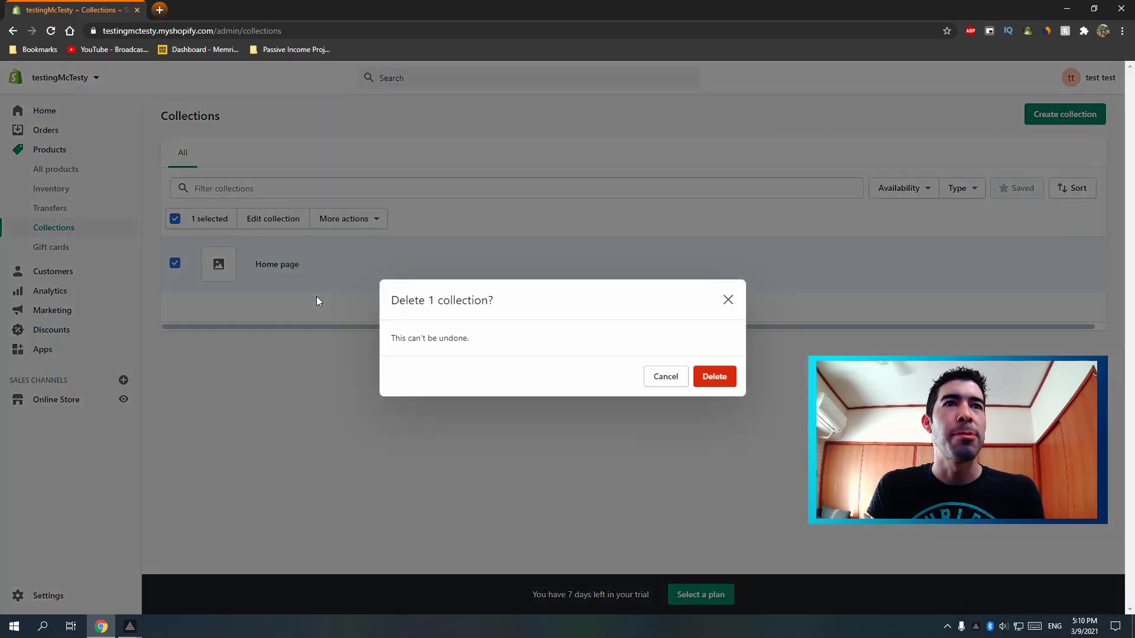
pyautogui.click(725, 377)
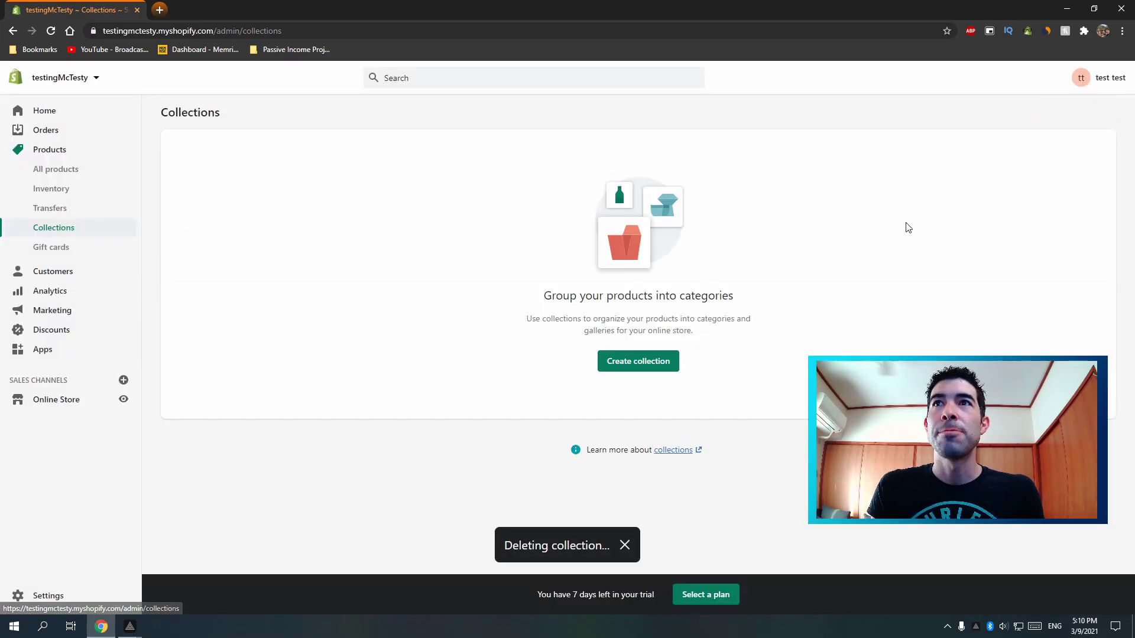
# - Create a manual collection titled "Hoodies" and save it
pyautogui.click(648, 369)
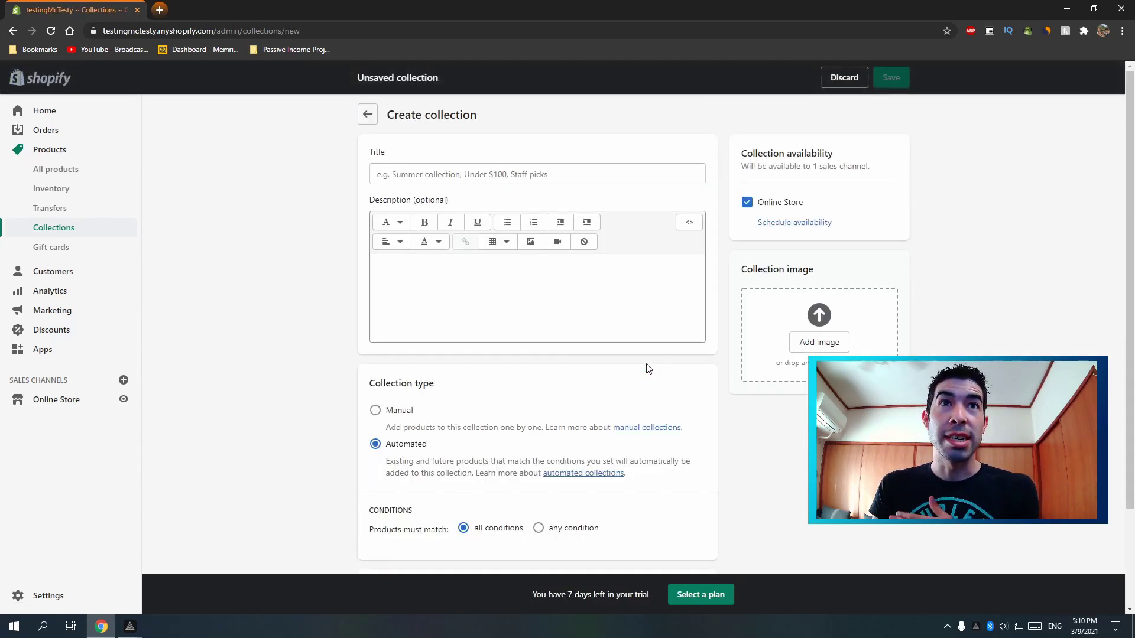
pyautogui.click(523, 175)
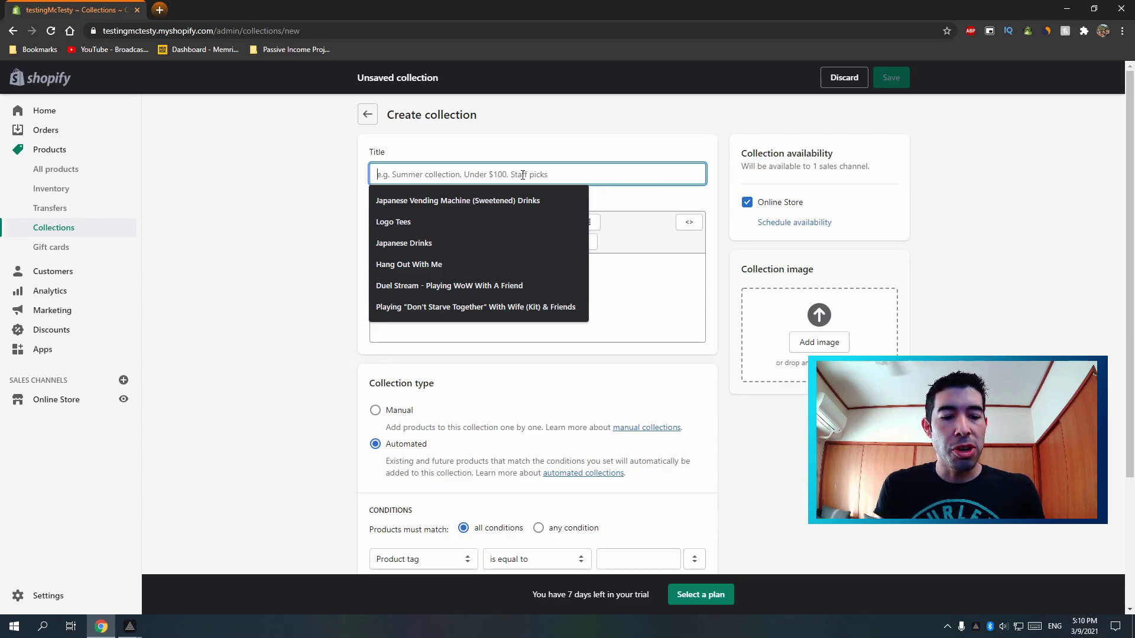
pyautogui.write('Hoodies')
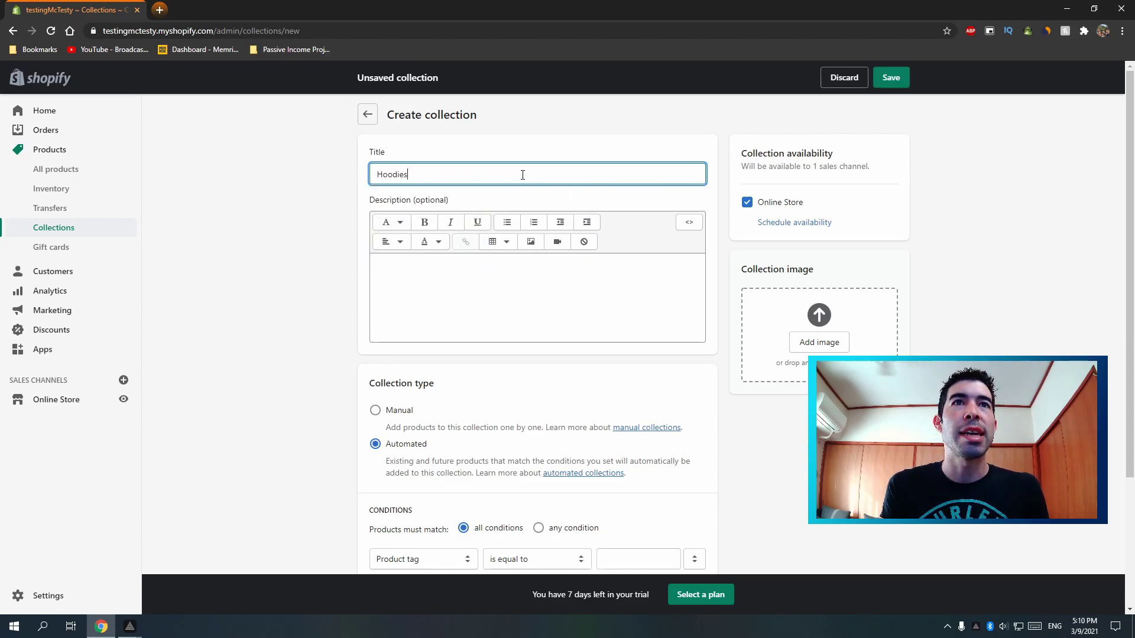
pyautogui.click(315, 254)
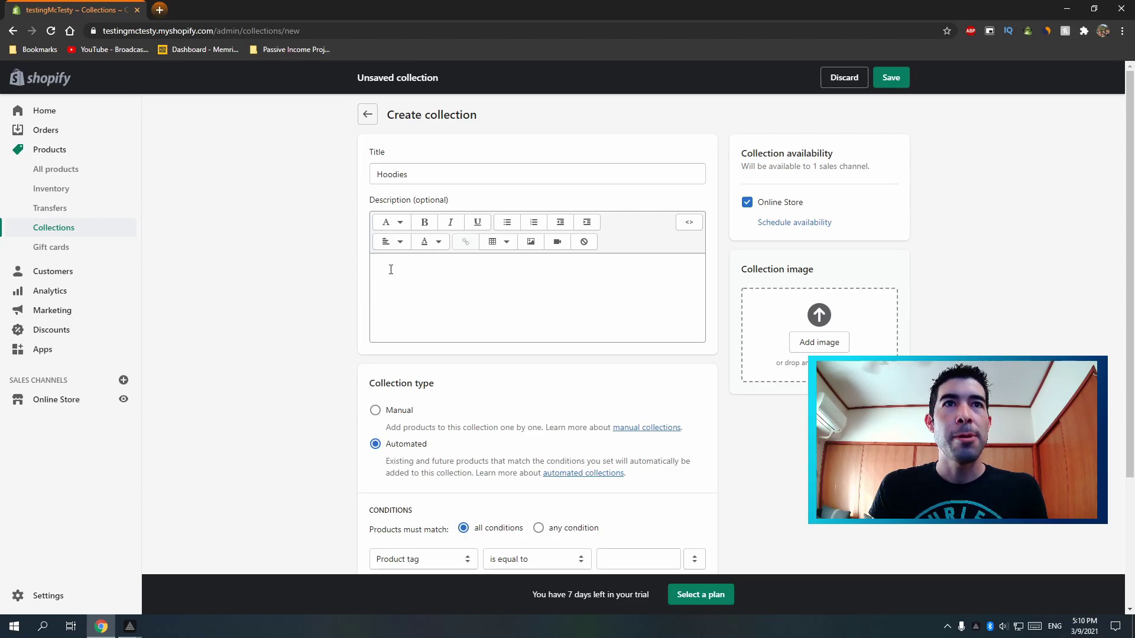
pyautogui.scroll(-3, 391, 269)
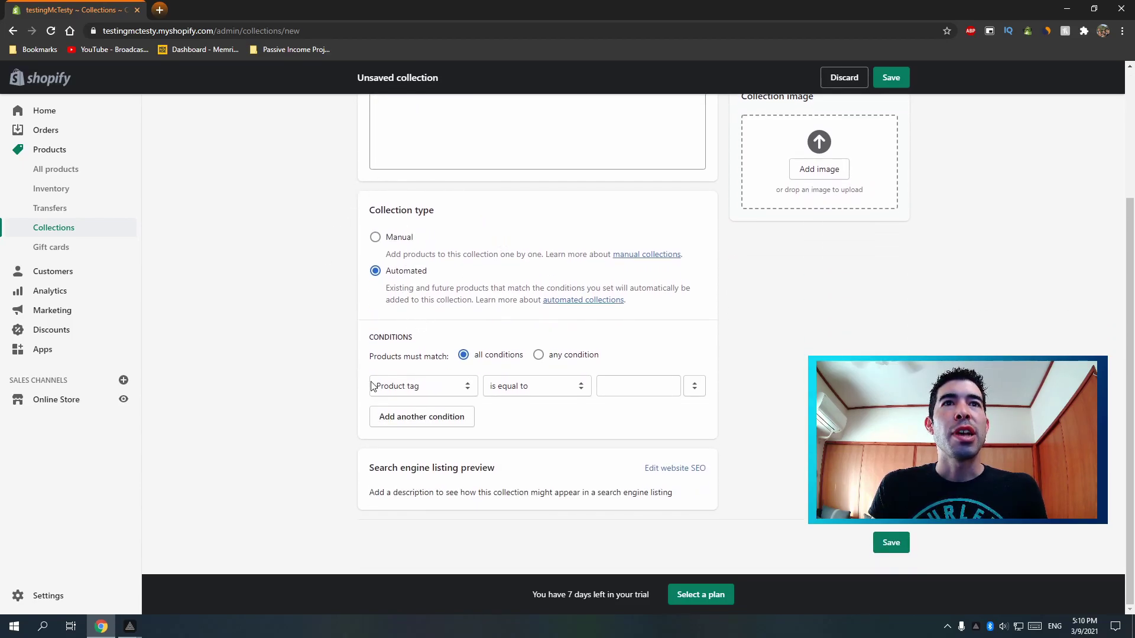
pyautogui.scroll(3, 368, 211)
pyautogui.scroll(-3, 367, 193)
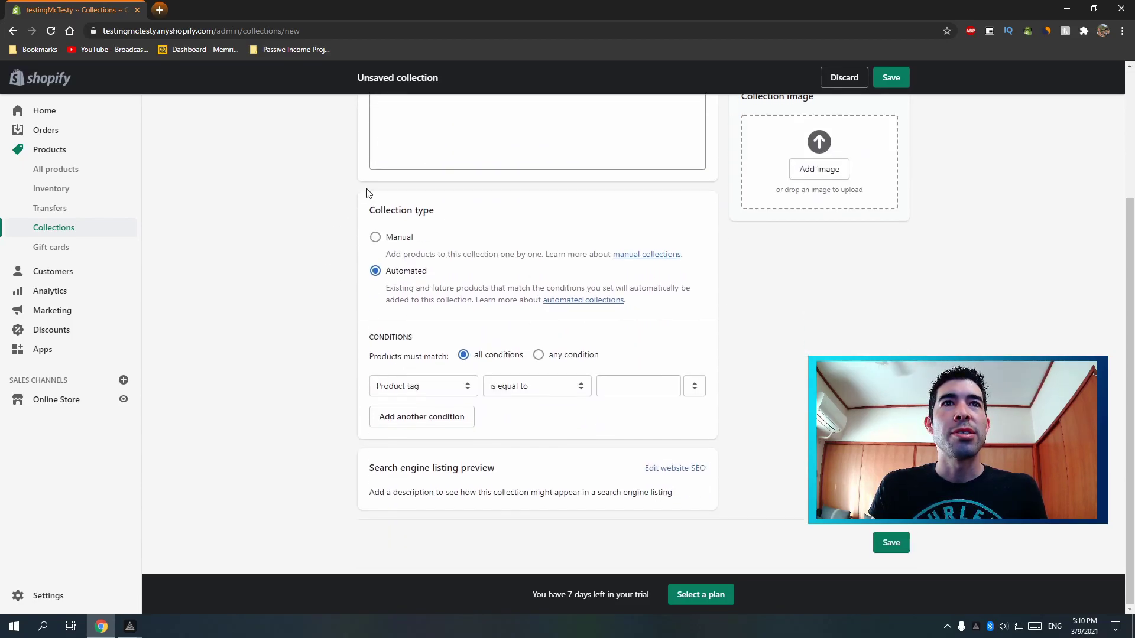
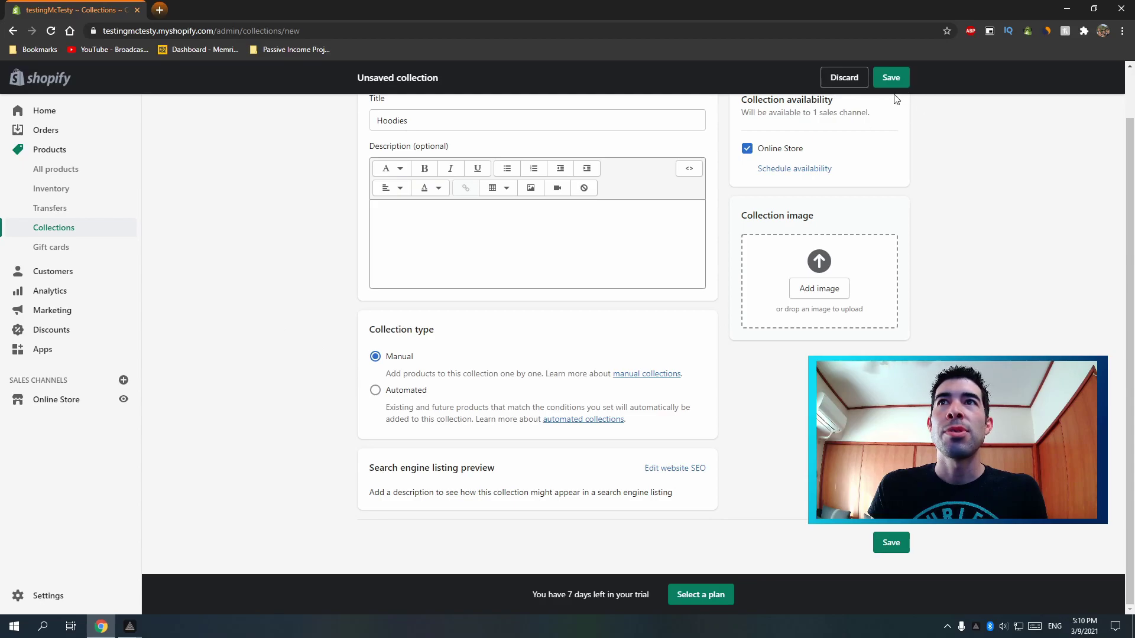
pyautogui.click(890, 79)
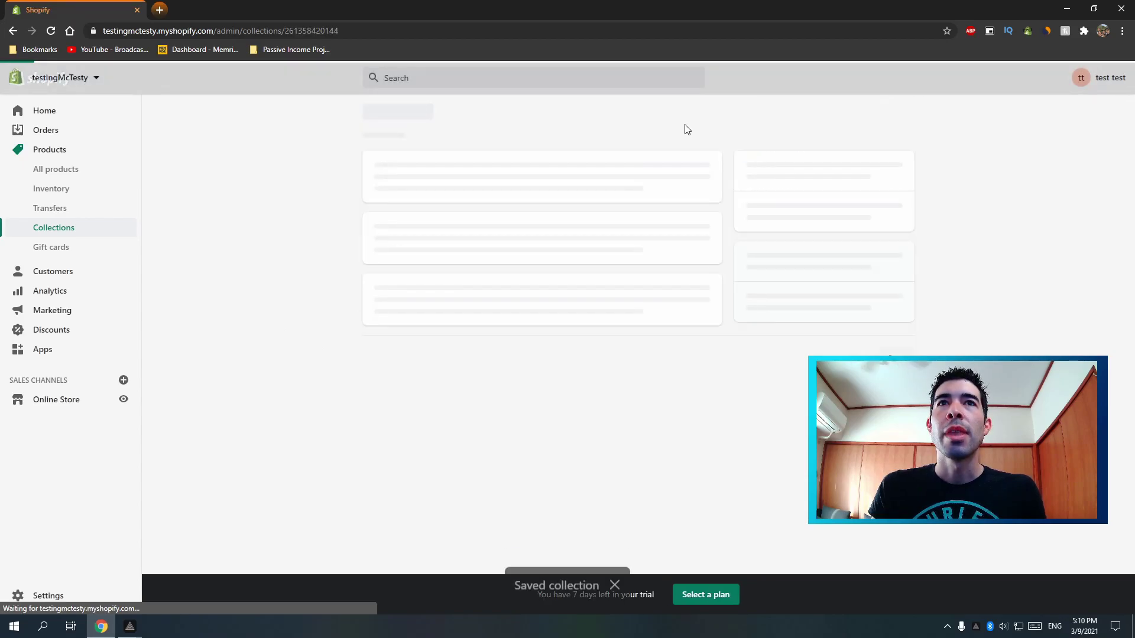
# - Add the blue, brown and grey hoodies to the Hoodies collection from the product browser
pyautogui.scroll(-3, 539, 282)
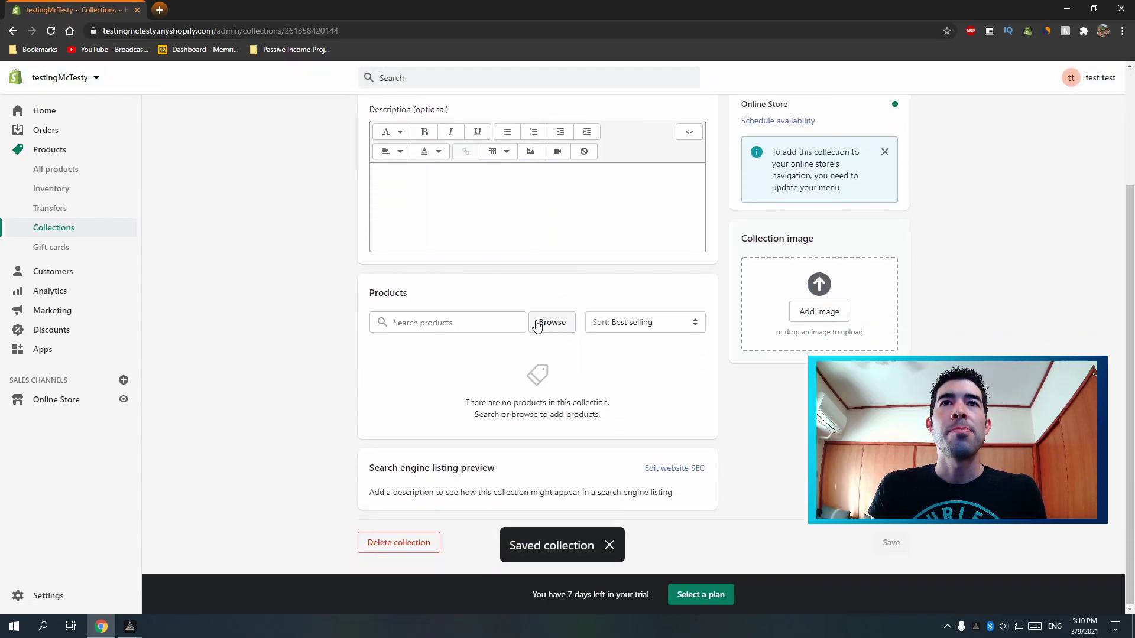
pyautogui.click(545, 327)
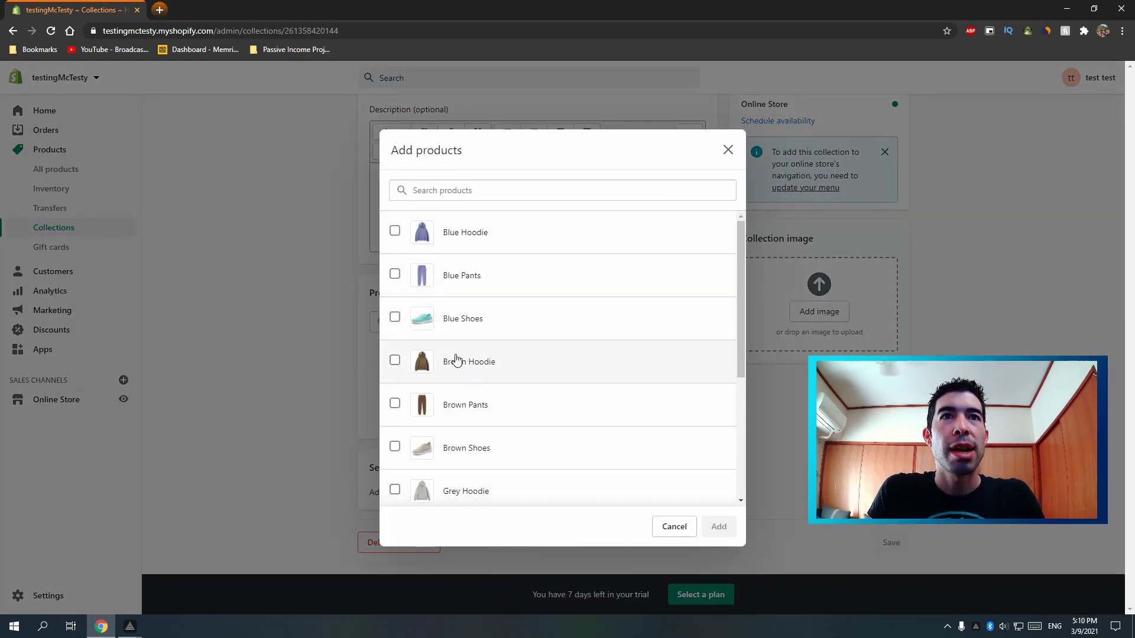
pyautogui.click(395, 232)
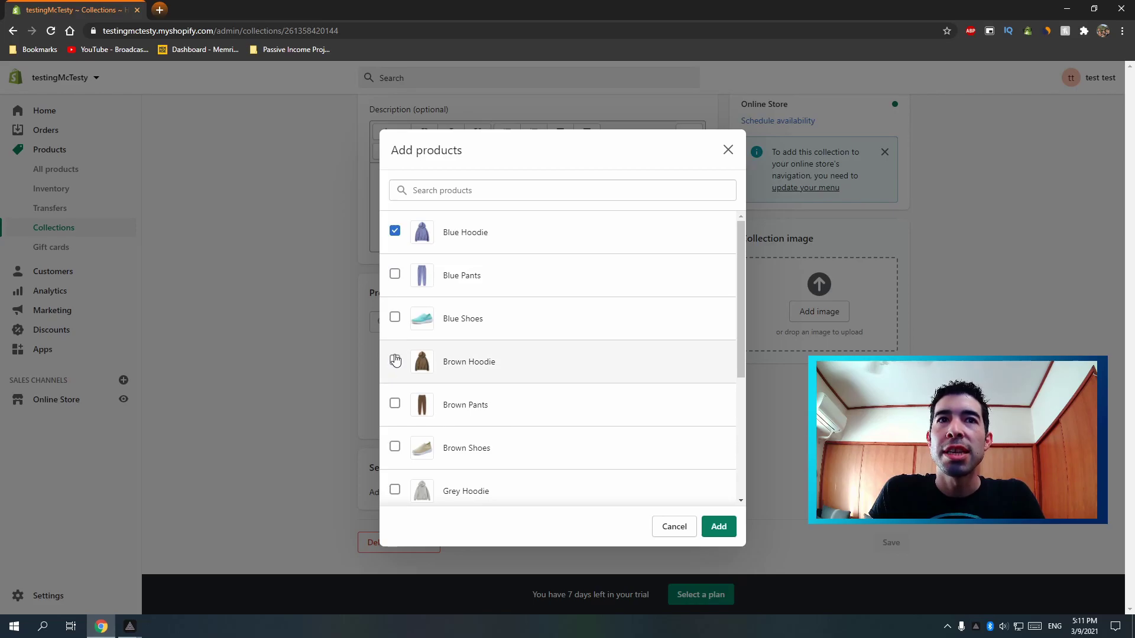
pyautogui.click(395, 361)
pyautogui.scroll(-2, 423, 360)
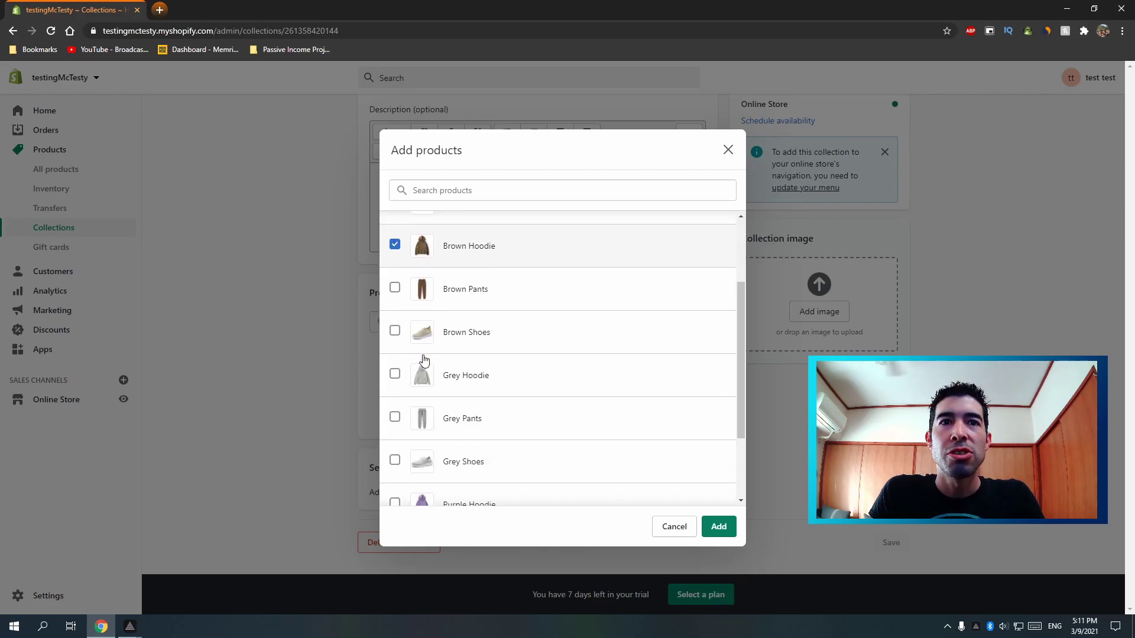
pyautogui.click(394, 373)
pyautogui.click(721, 526)
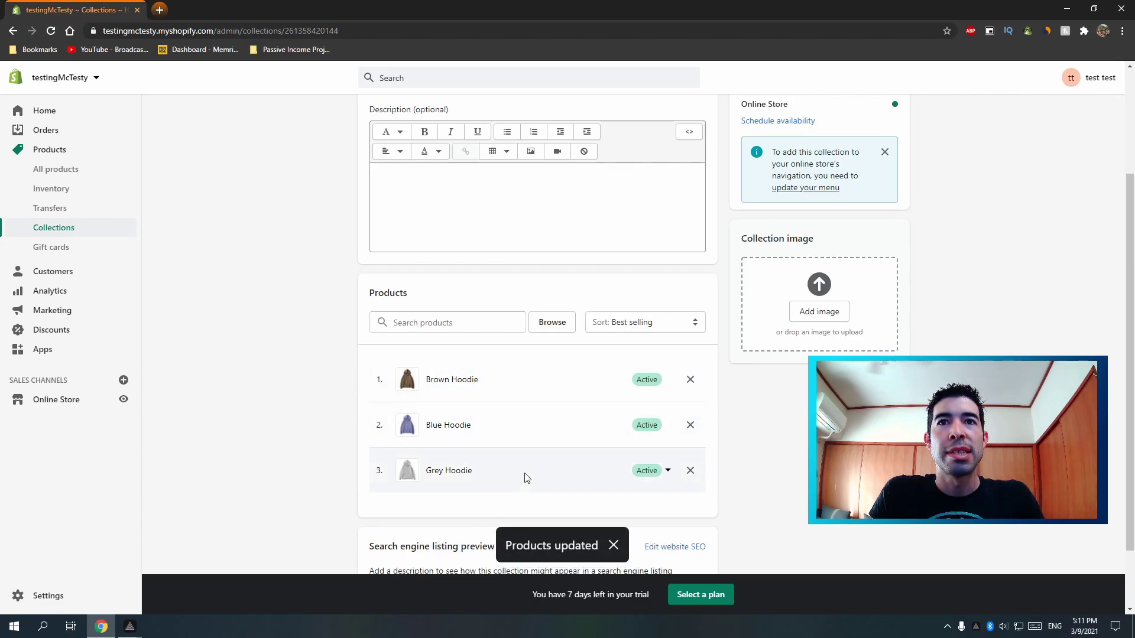
# - Remove the brown, blue and grey hoodies from the Hoodies collection
pyautogui.scroll(3, 733, 429)
pyautogui.scroll(-3, 763, 313)
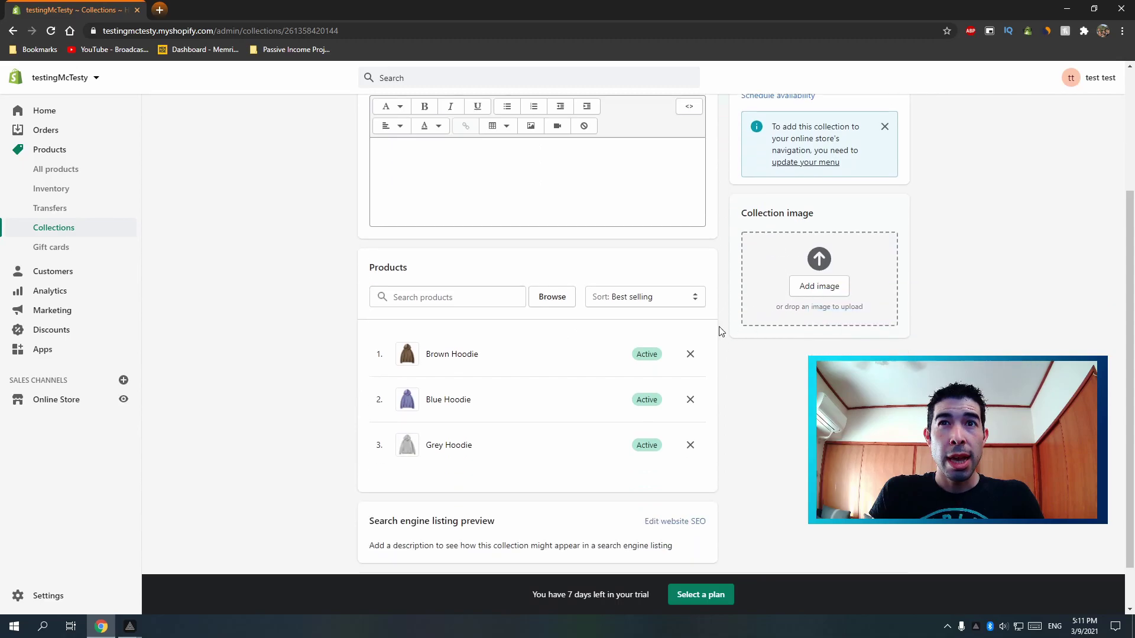
pyautogui.click(690, 354)
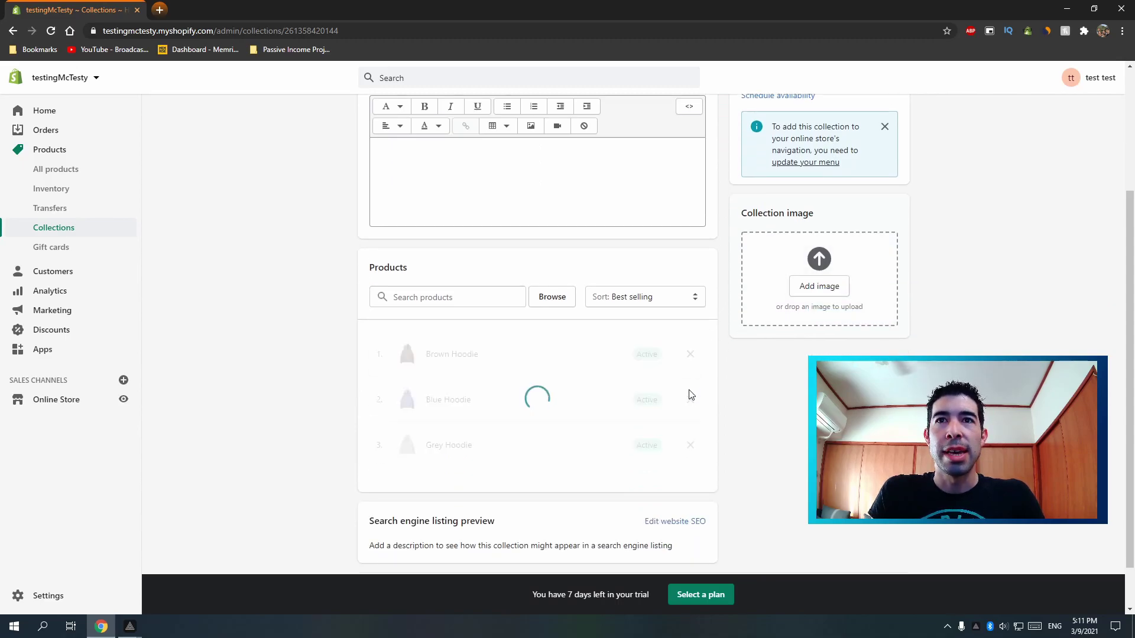
pyautogui.click(690, 355)
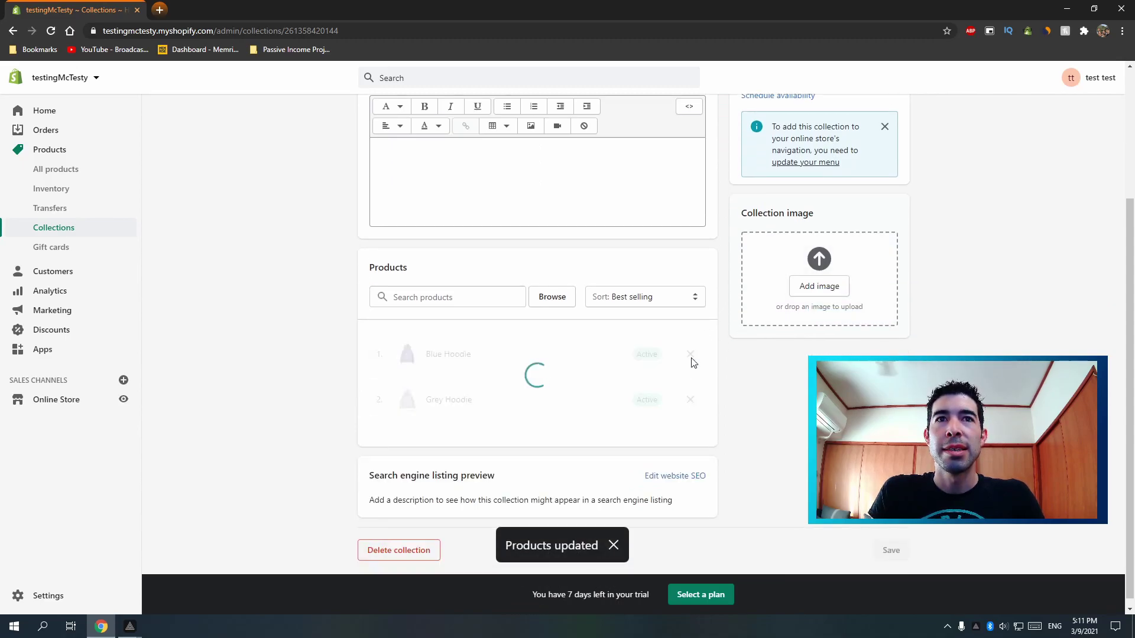
pyautogui.click(690, 392)
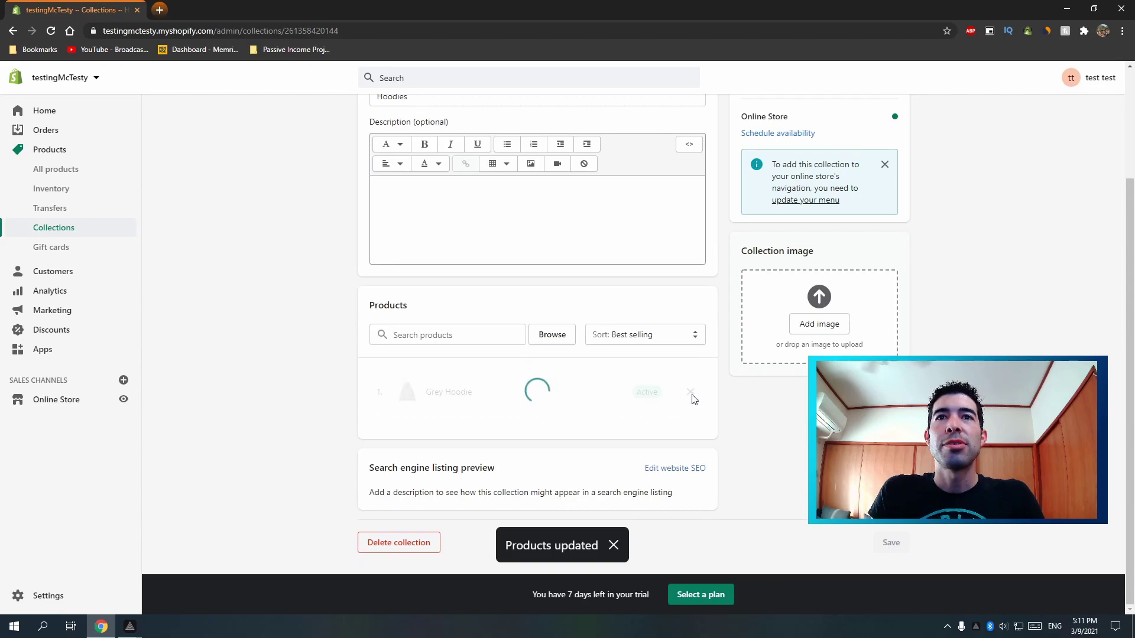
pyautogui.scroll(3, 774, 406)
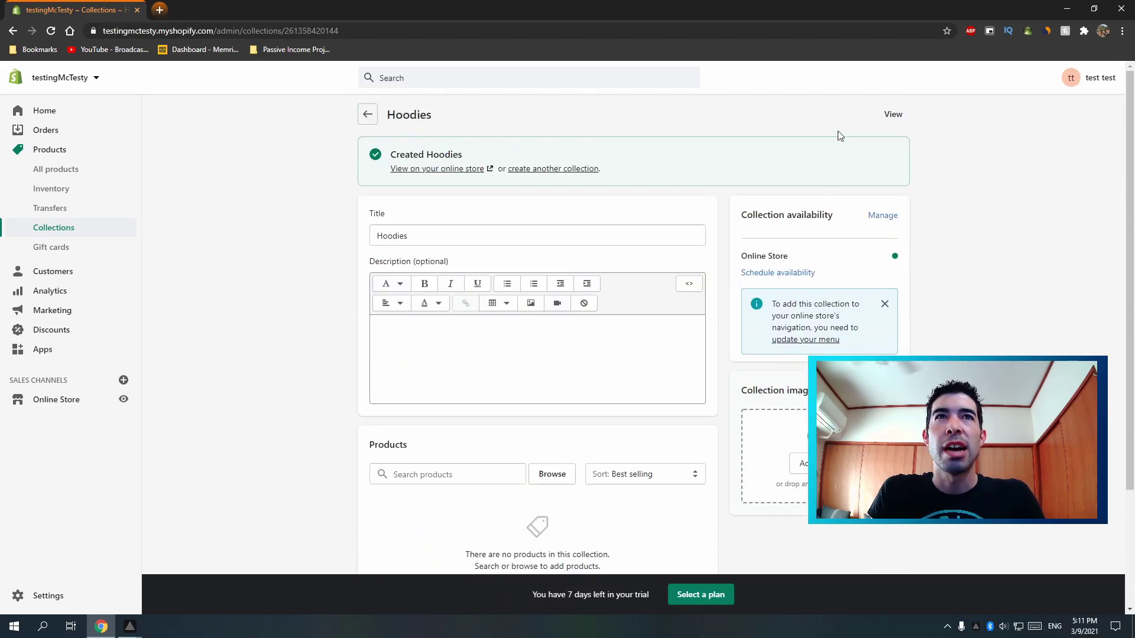
# - Return to the collections list, reopen the manual Hoodies collection and delete it
pyautogui.click(368, 114)
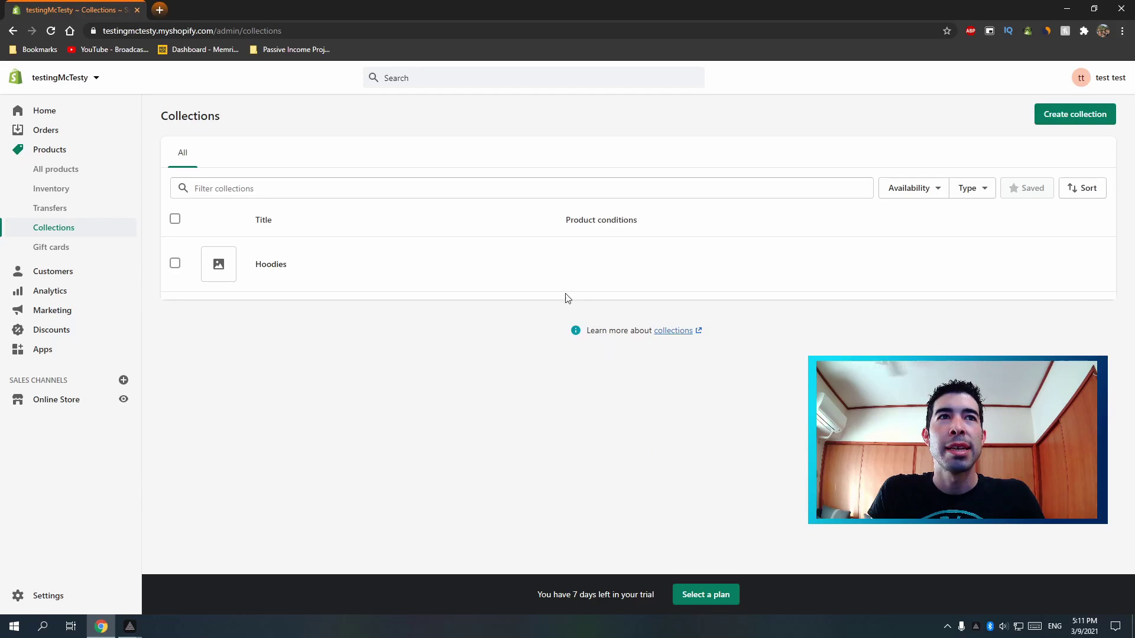
pyautogui.click(270, 264)
pyautogui.scroll(-2, 591, 340)
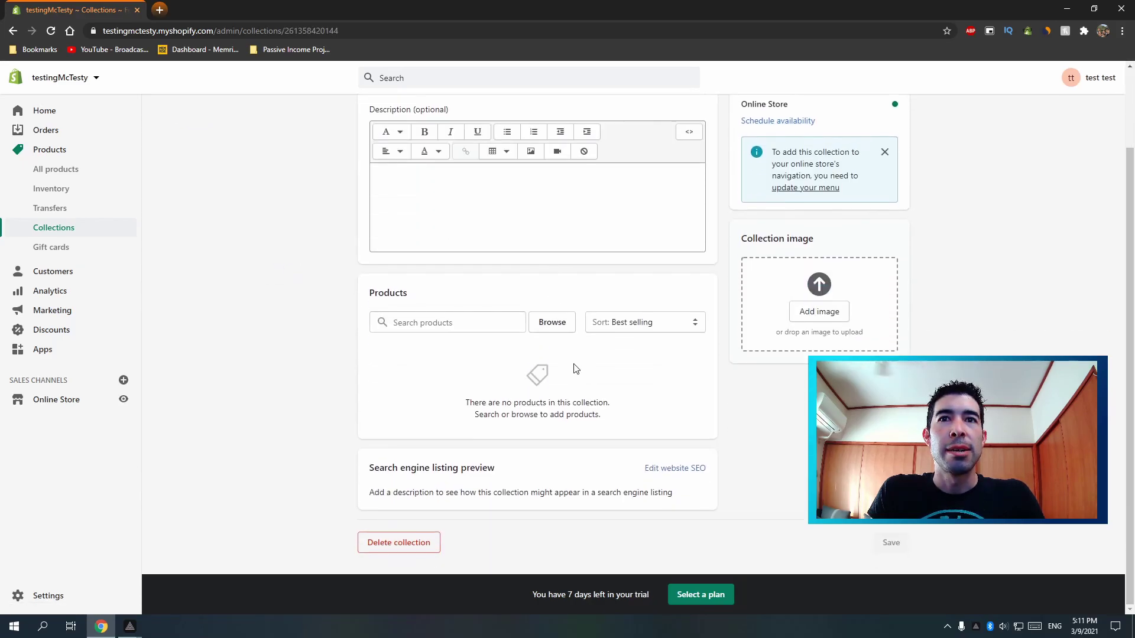
pyautogui.click(405, 543)
pyautogui.click(698, 377)
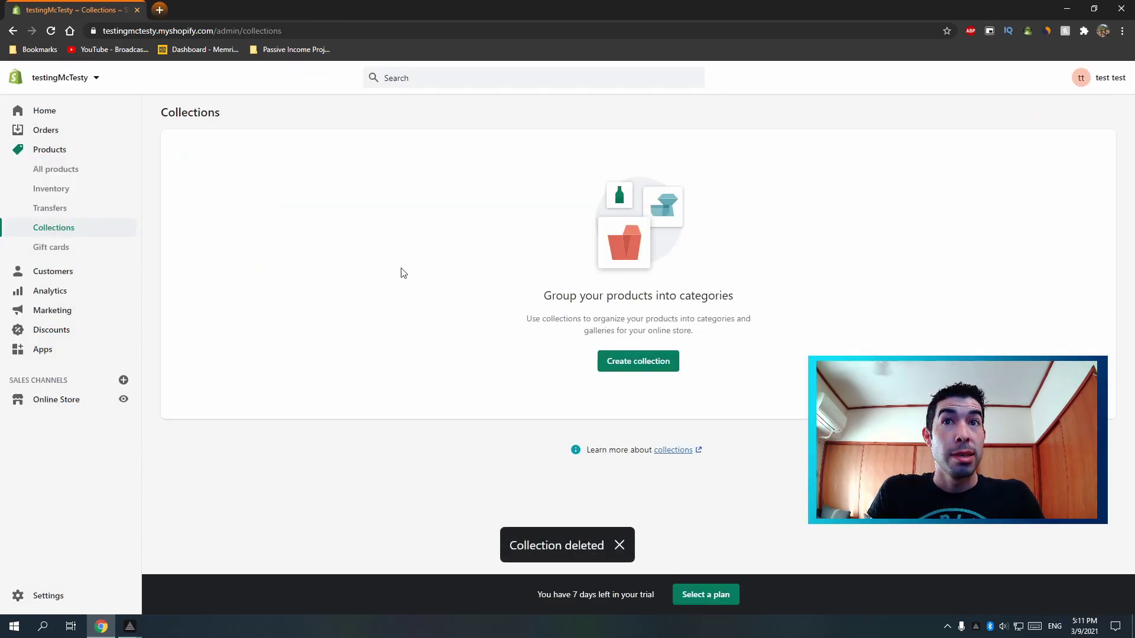
# - Start a new automated collection titled "Hoodies"
pyautogui.click(640, 364)
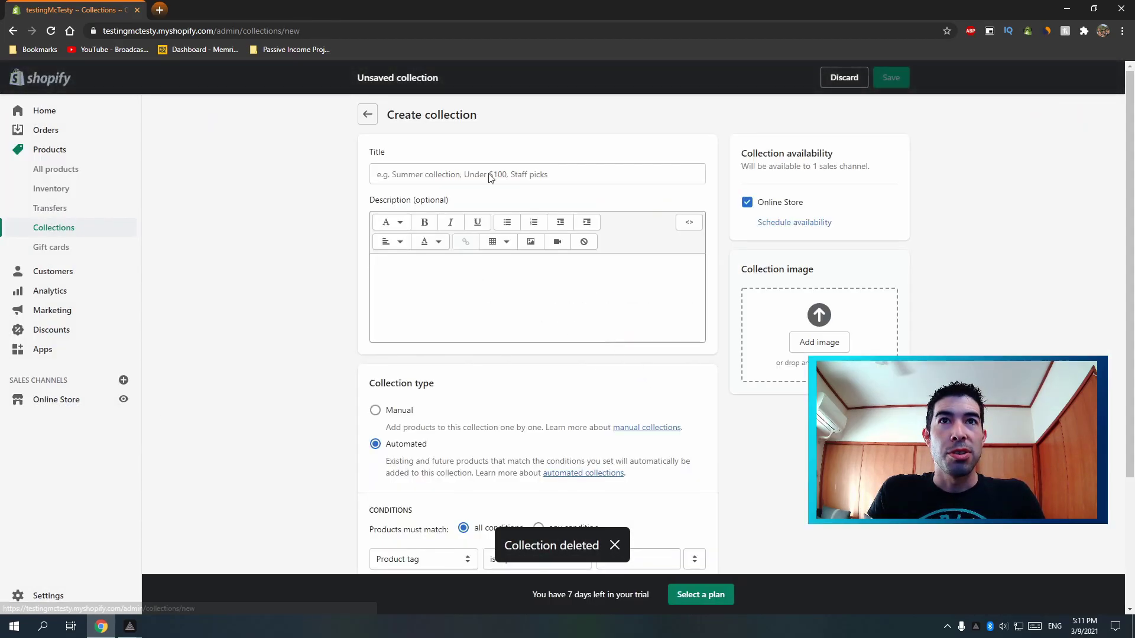
pyautogui.click(465, 174)
pyautogui.write('Hoodies')
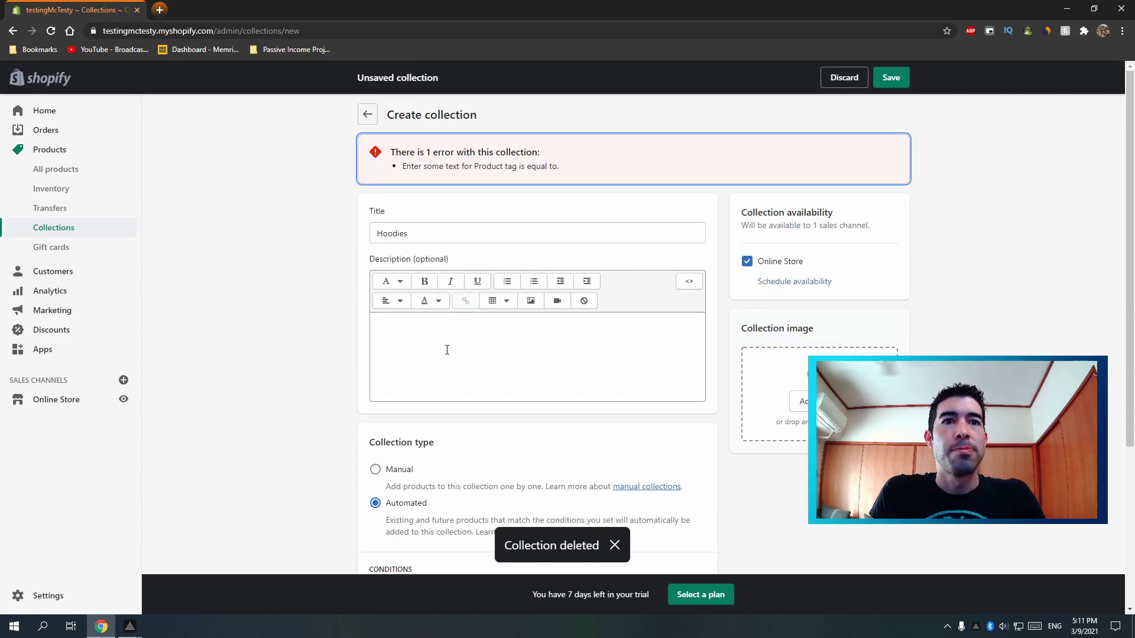
# - Set the Hoodies collection's condition to product tag is equal to "hoodie" and save the collection
pyautogui.scroll(-3, 424, 386)
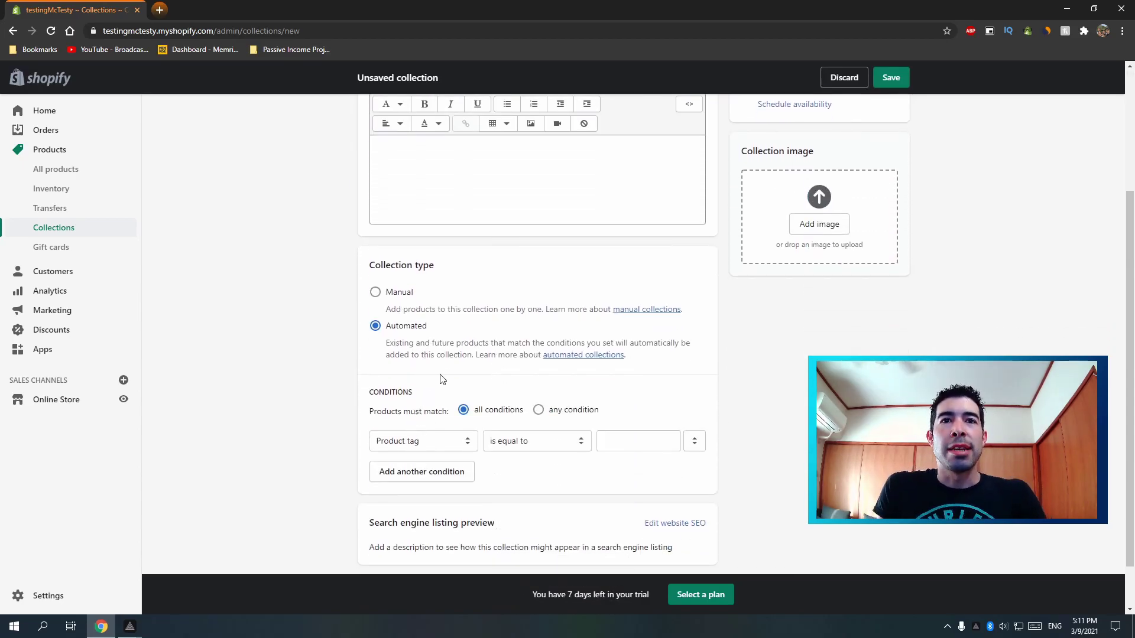
pyautogui.click(446, 452)
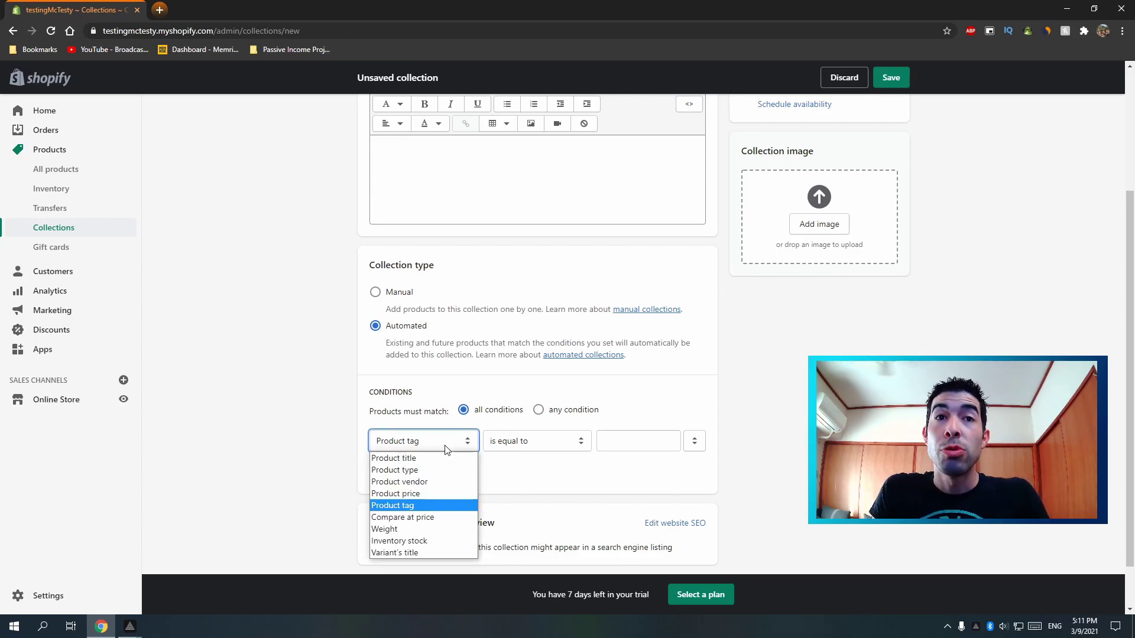
pyautogui.click(611, 444)
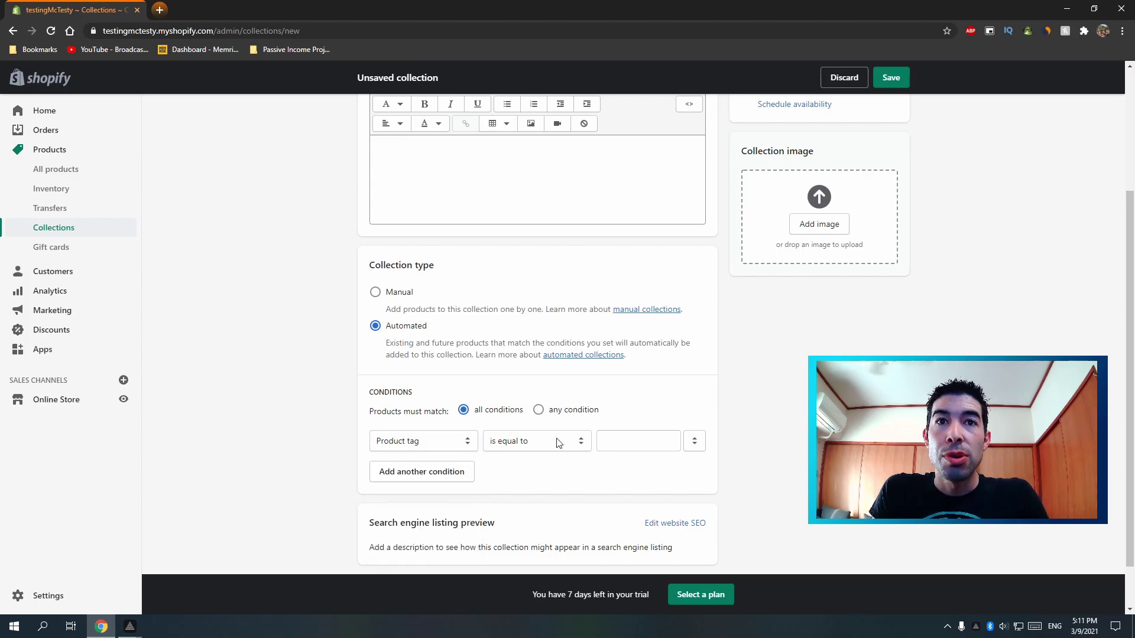
pyautogui.click(447, 451)
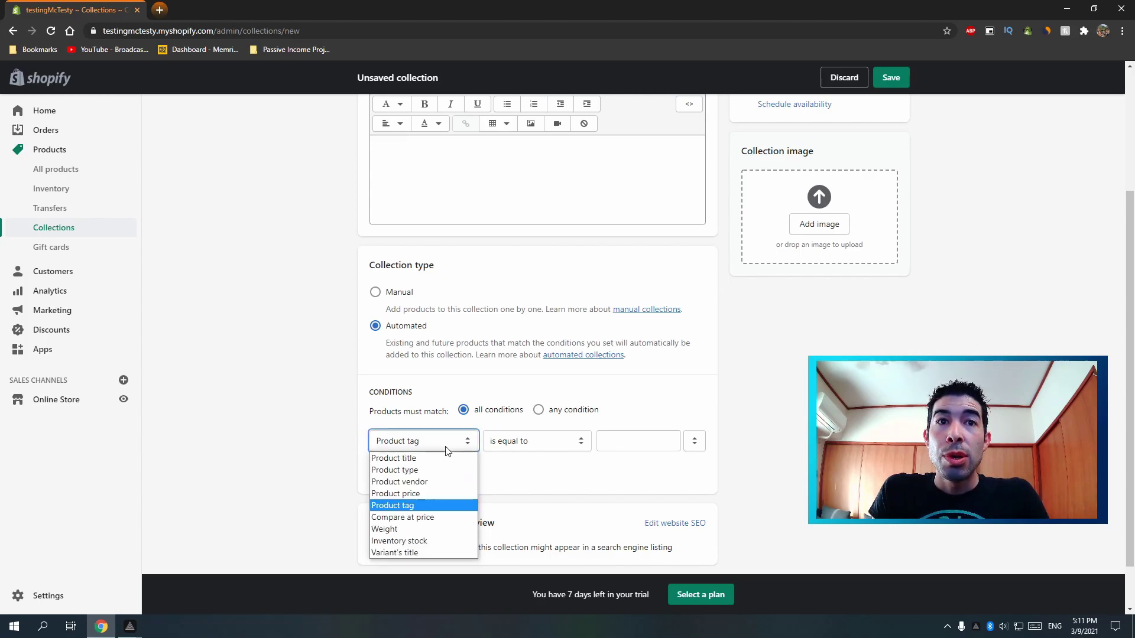
pyautogui.click(419, 507)
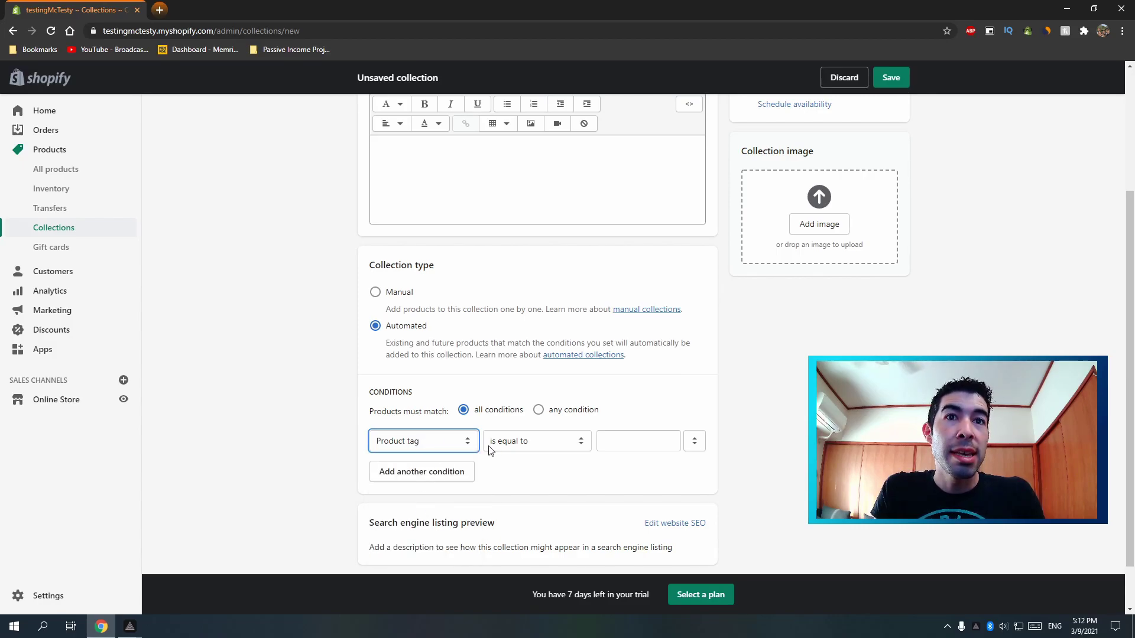
pyautogui.click(611, 449)
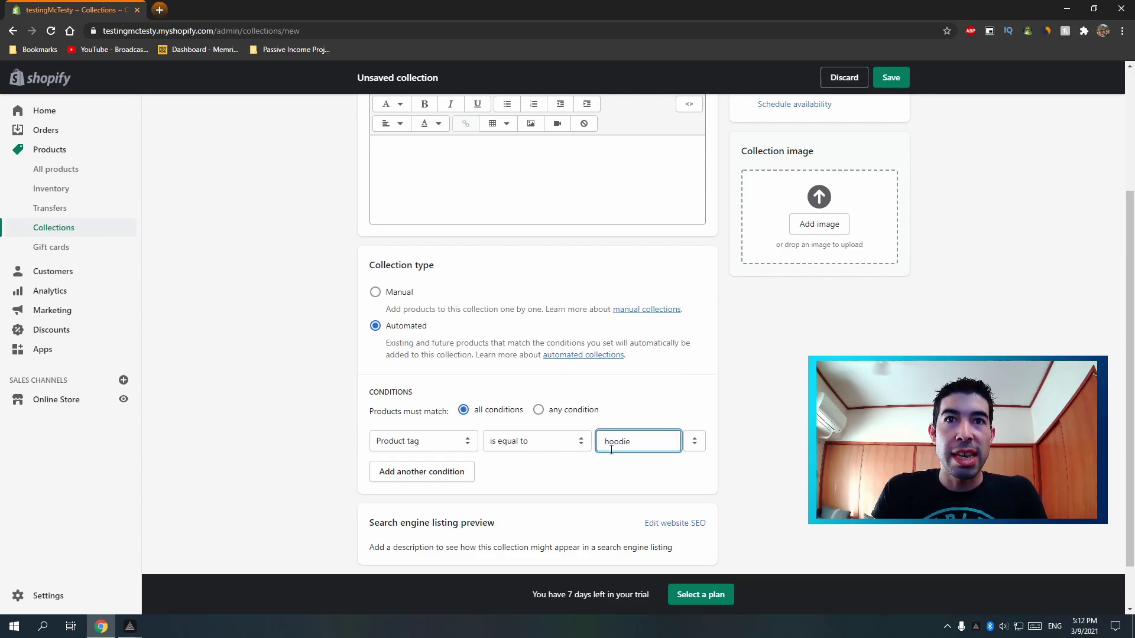
pyautogui.click(656, 473)
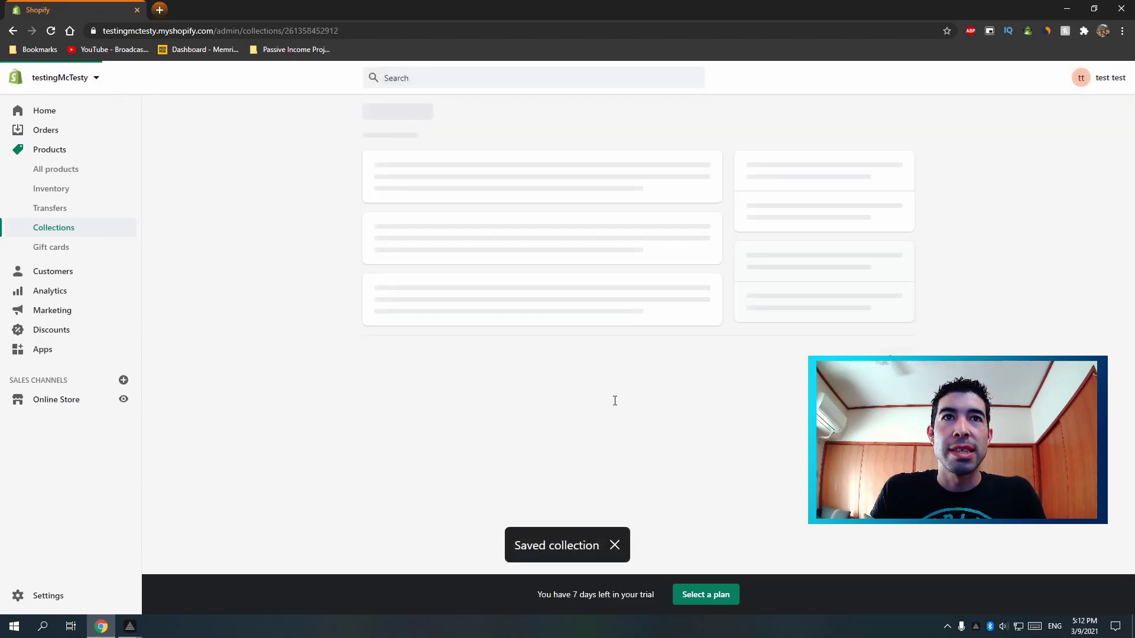
pyautogui.scroll(-1, 621, 390)
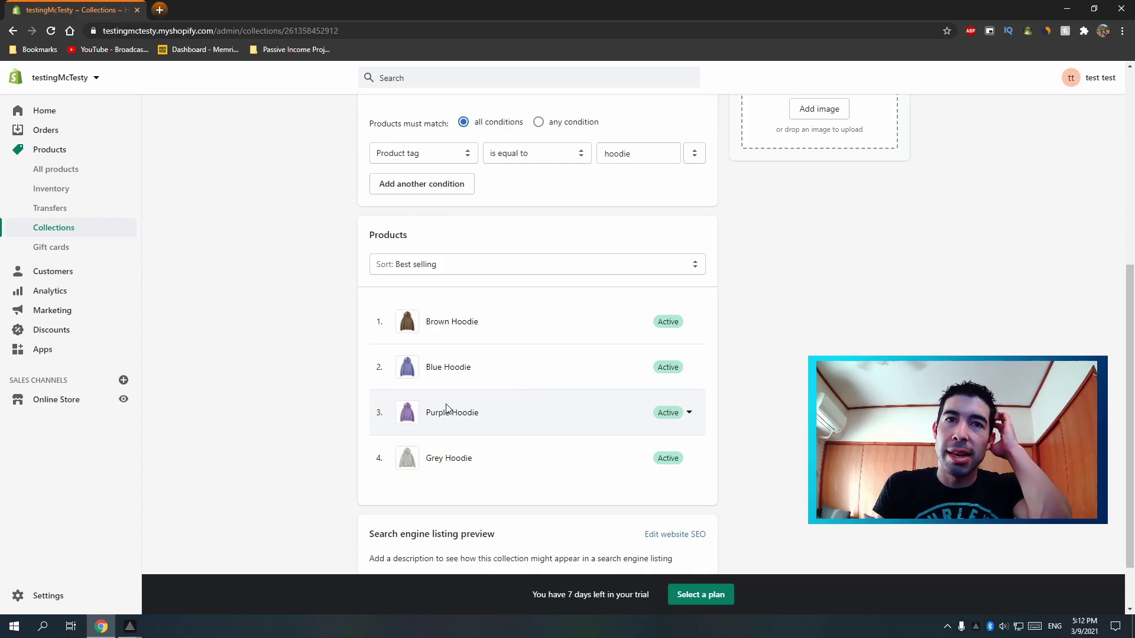
# - Add a second condition, product tag is equal to "pants", to the Hoodies collection and save it
pyautogui.scroll(2, 471, 337)
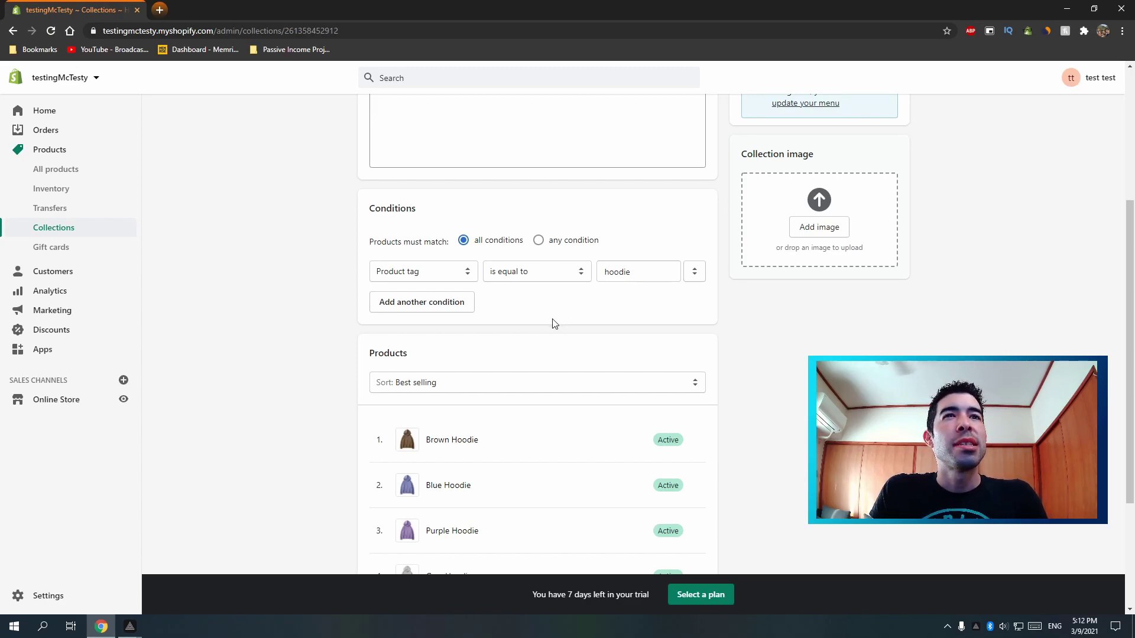
pyautogui.scroll(1, 509, 284)
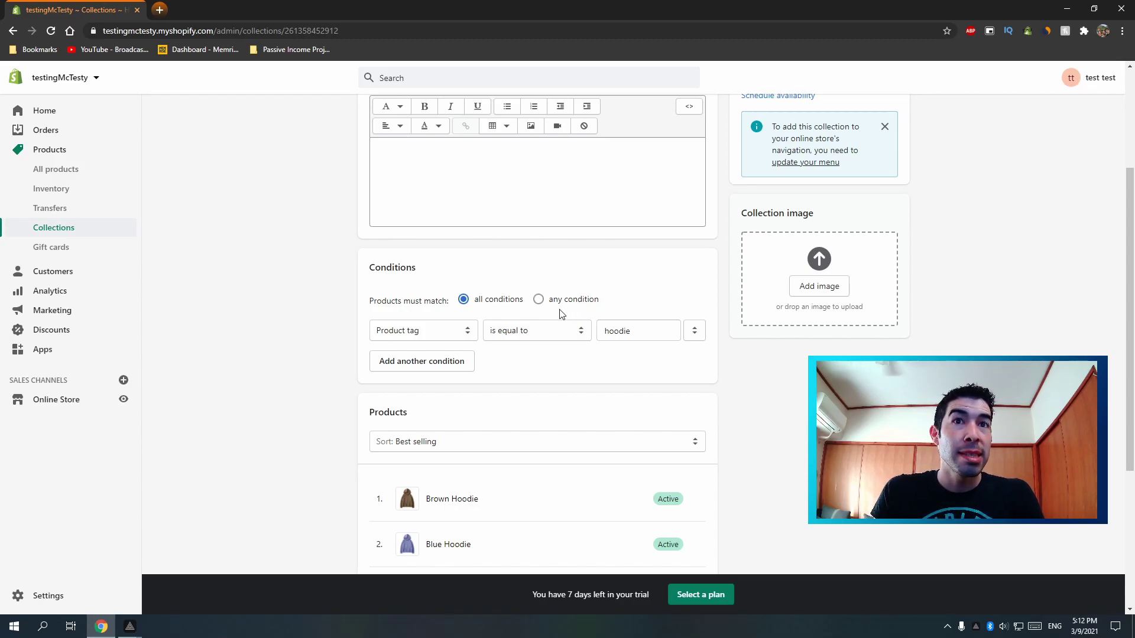
pyautogui.click(451, 371)
pyautogui.click(611, 365)
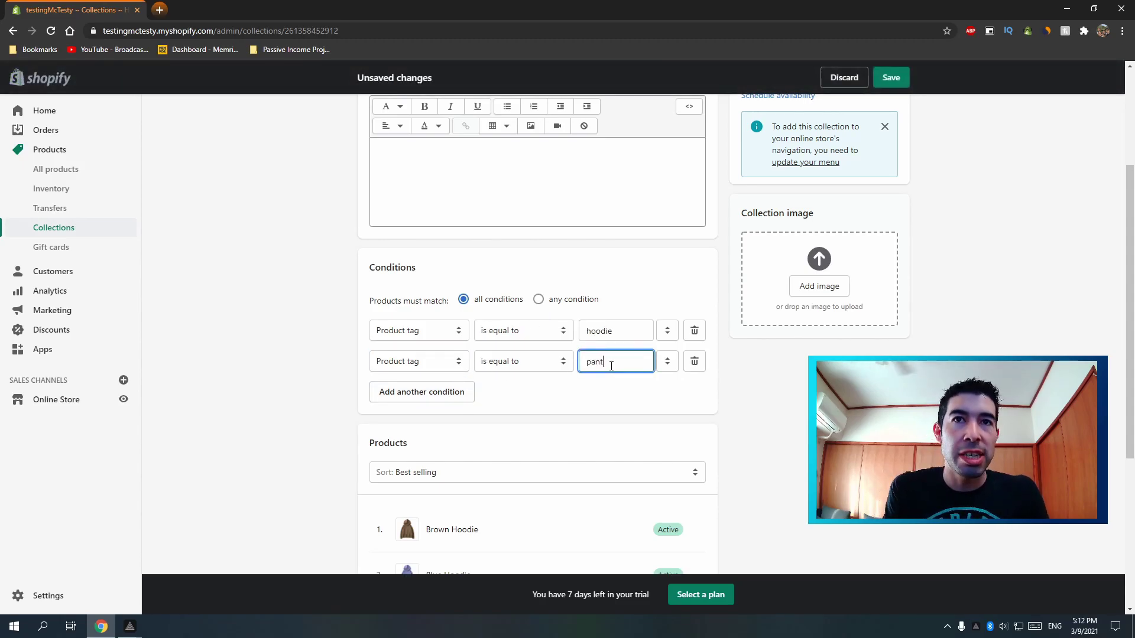
pyautogui.click(890, 78)
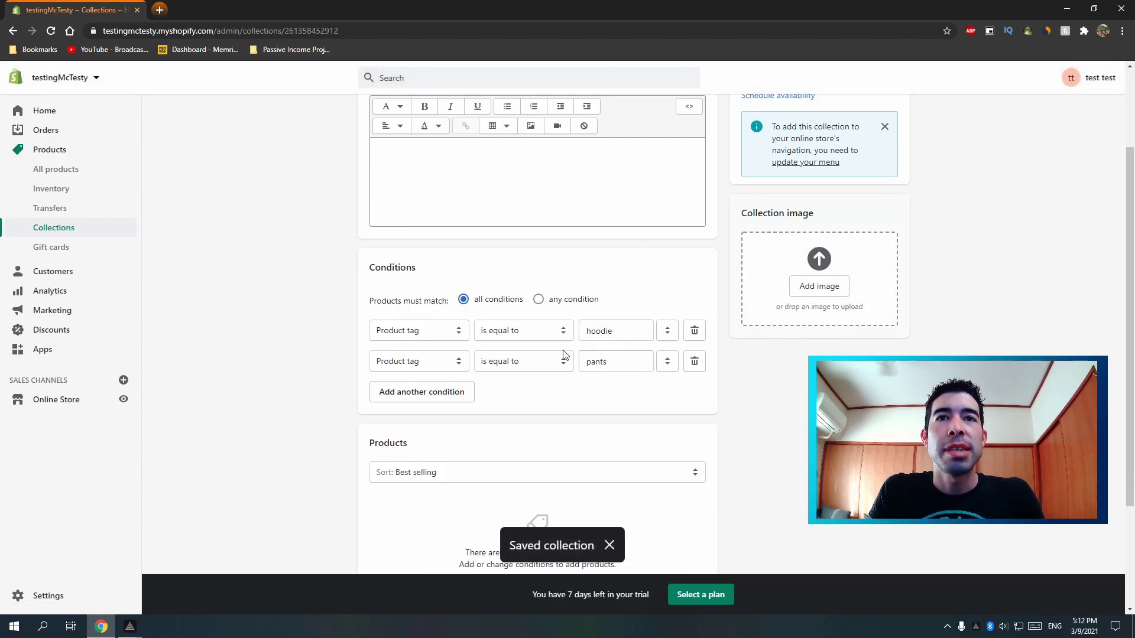
# - Make products match any condition instead of all conditions, save the collection and review its product list
pyautogui.scroll(-2, 580, 377)
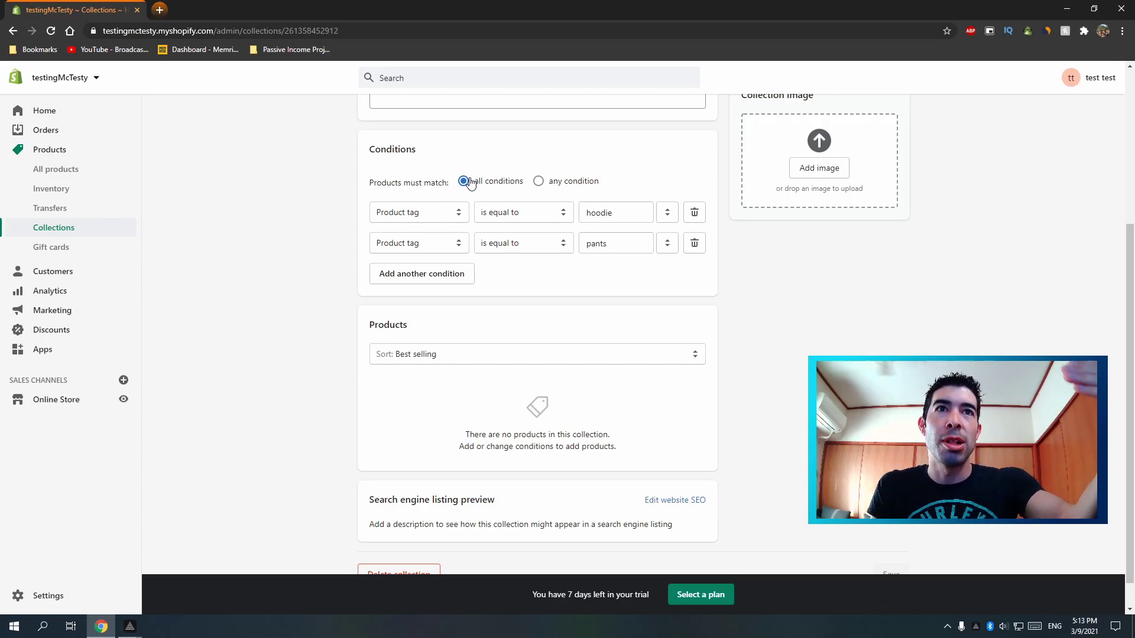
pyautogui.click(538, 181)
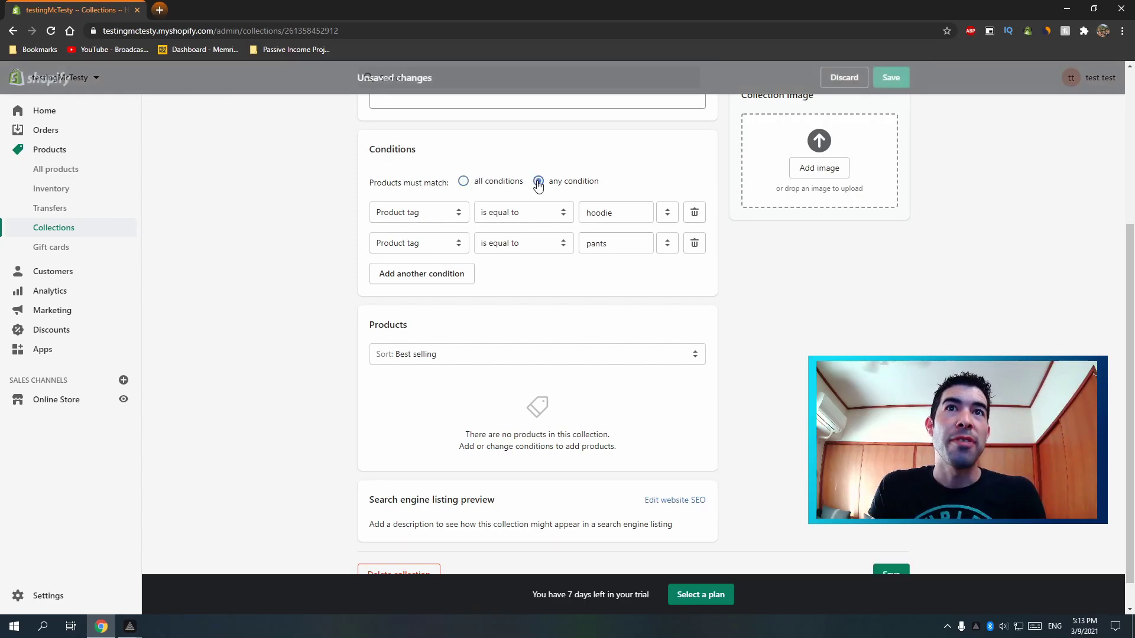
pyautogui.click(887, 76)
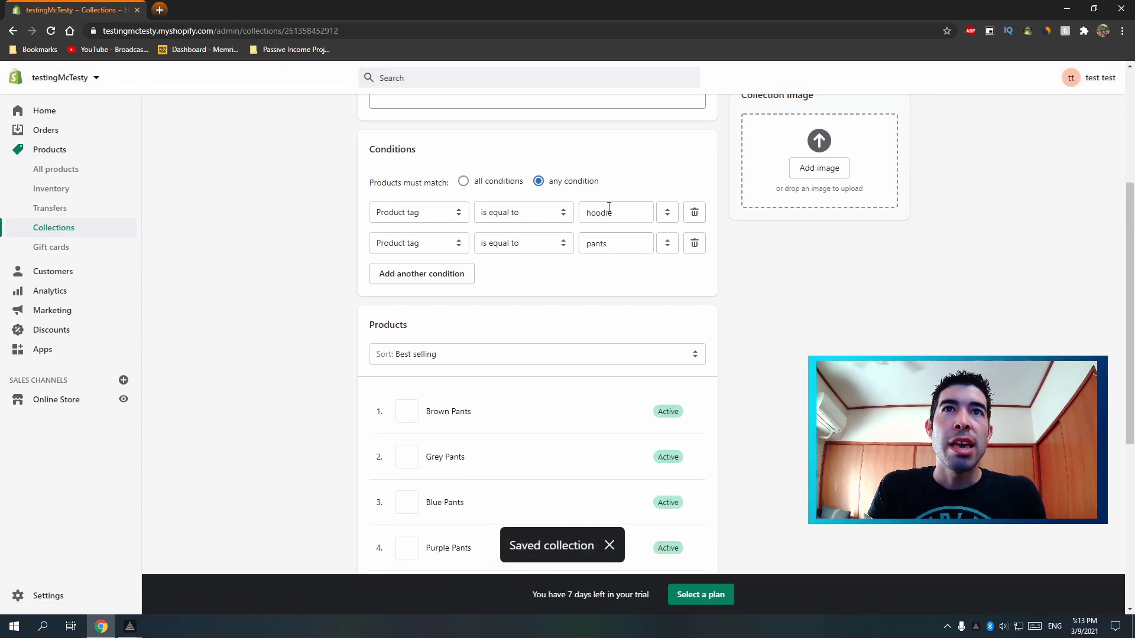
pyautogui.scroll(-3, 469, 324)
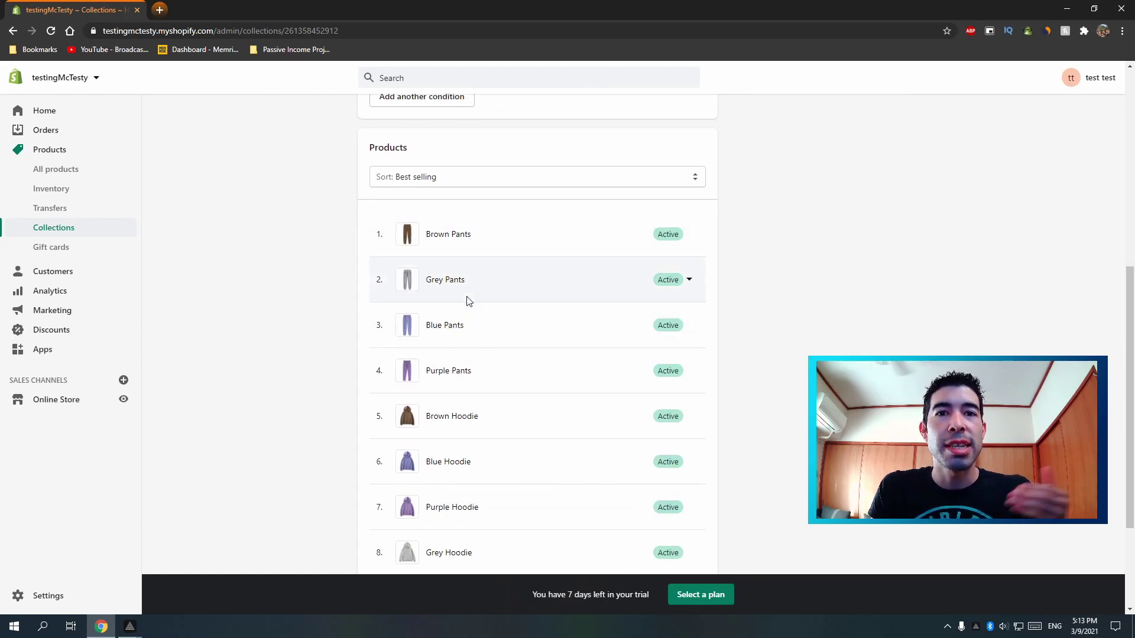
pyautogui.scroll(-2, 469, 301)
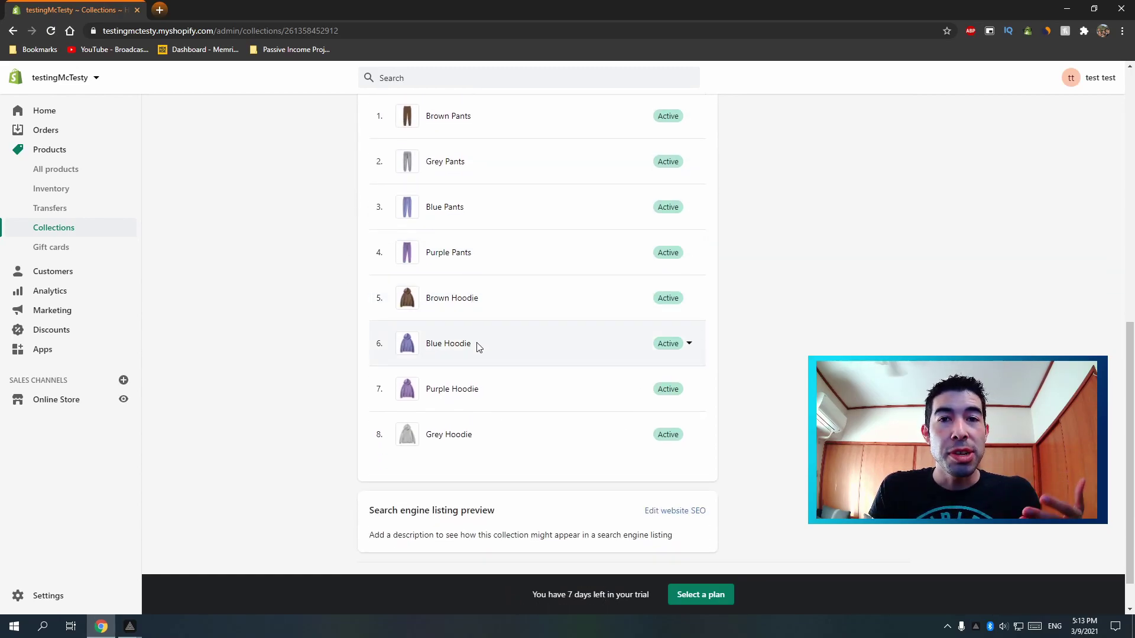
pyautogui.scroll(3, 532, 355)
pyautogui.scroll(3, 531, 355)
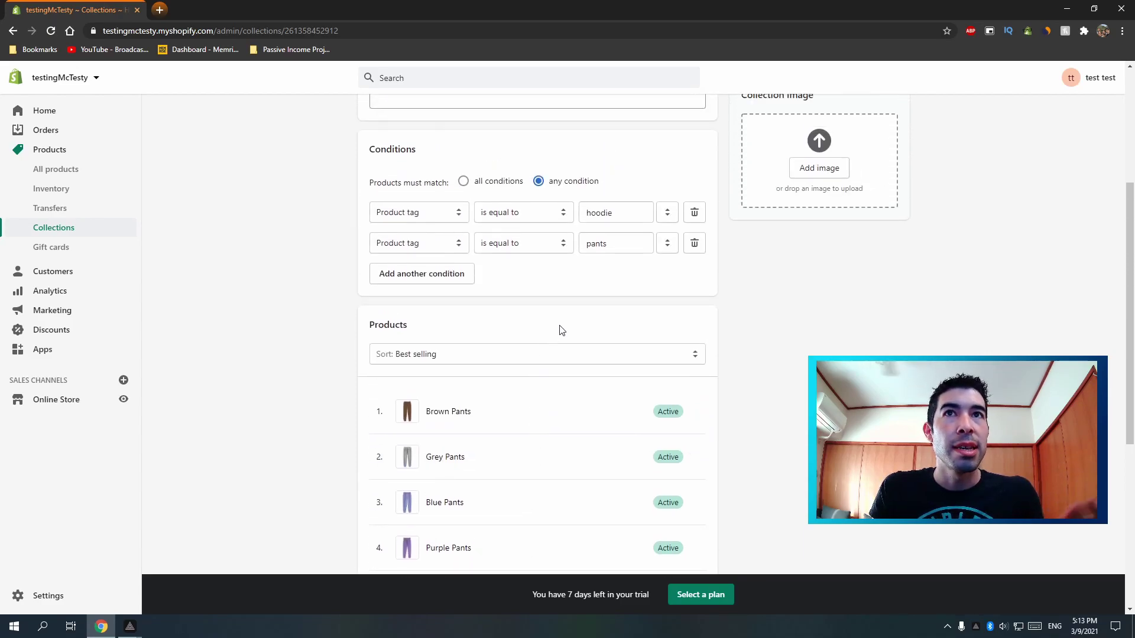
# - Delete the "pants" tag condition from the Hoodies collection, save it and check its products
pyautogui.click(701, 303)
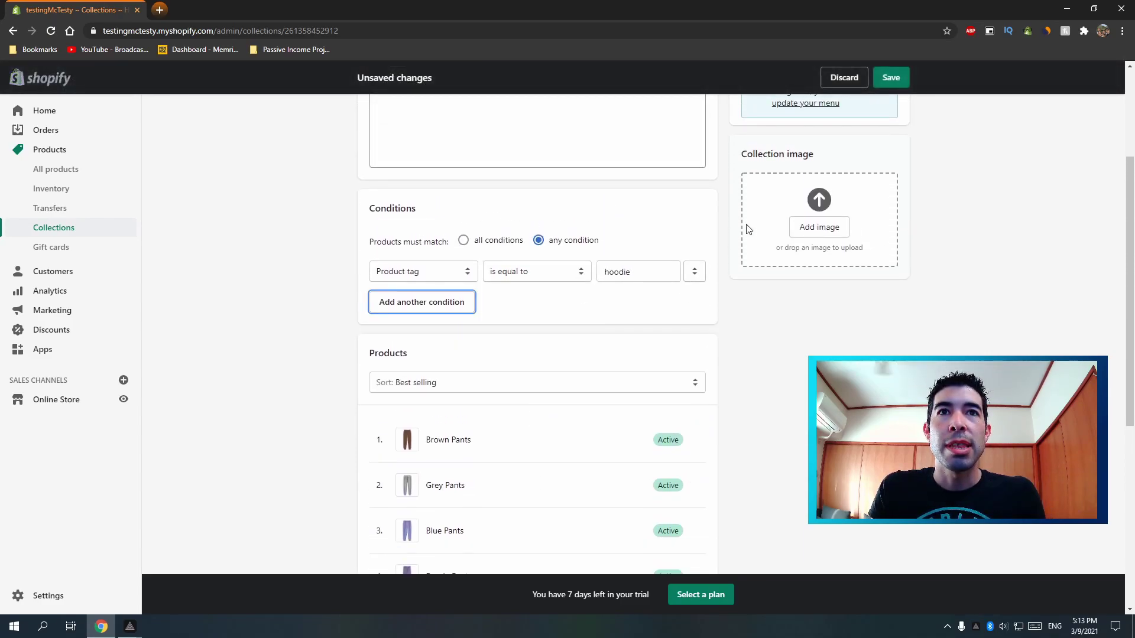
pyautogui.click(890, 77)
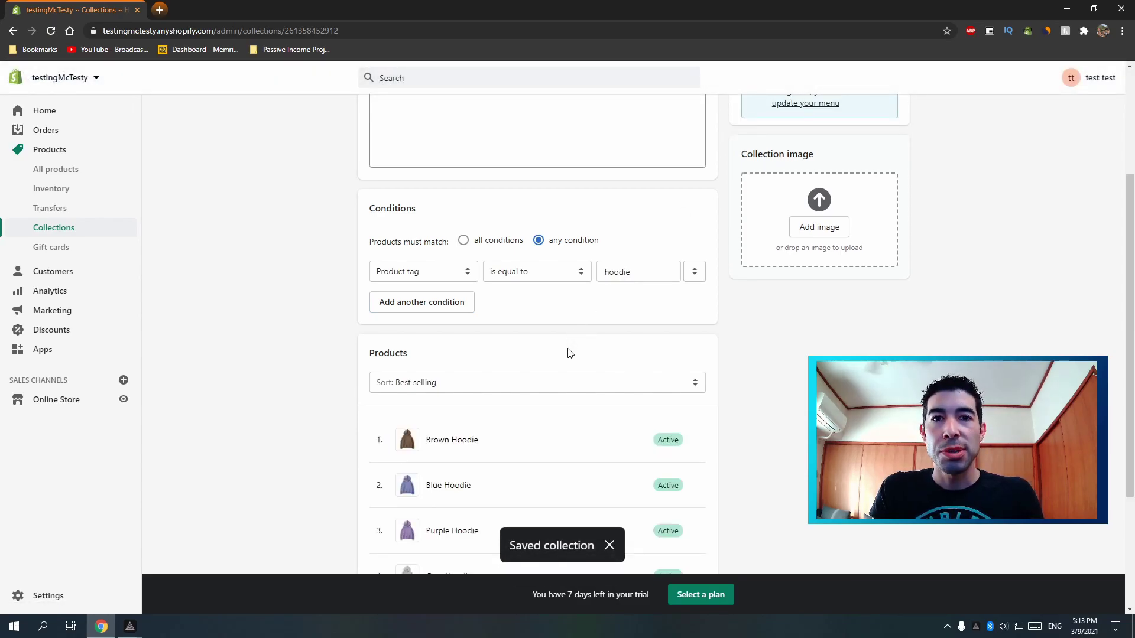
pyautogui.scroll(-3, 570, 353)
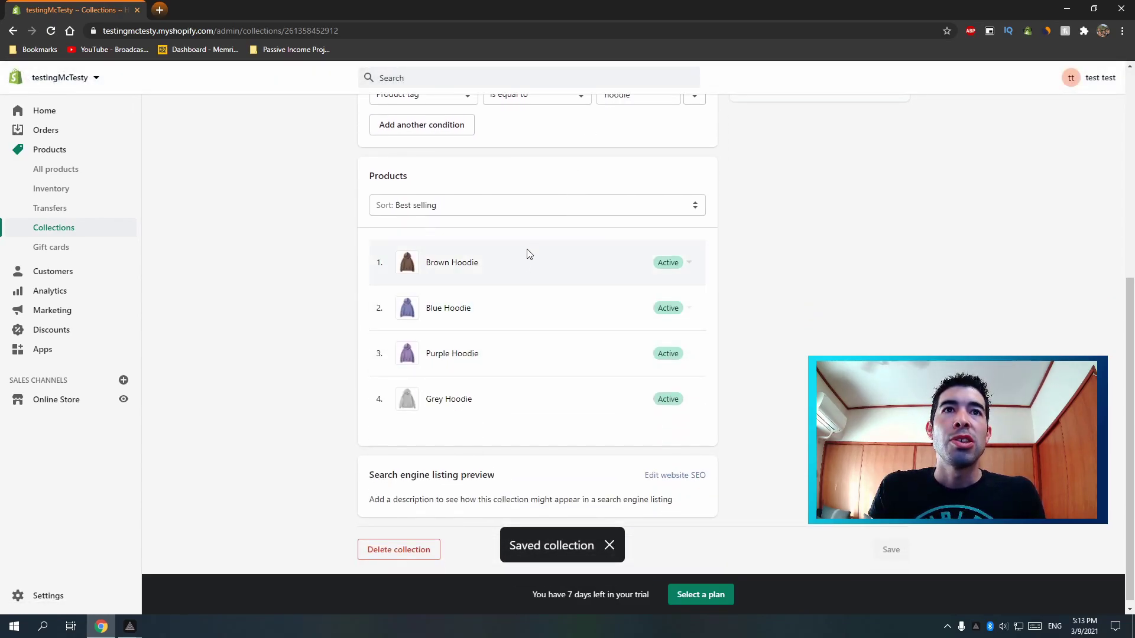
pyautogui.scroll(6, 538, 292)
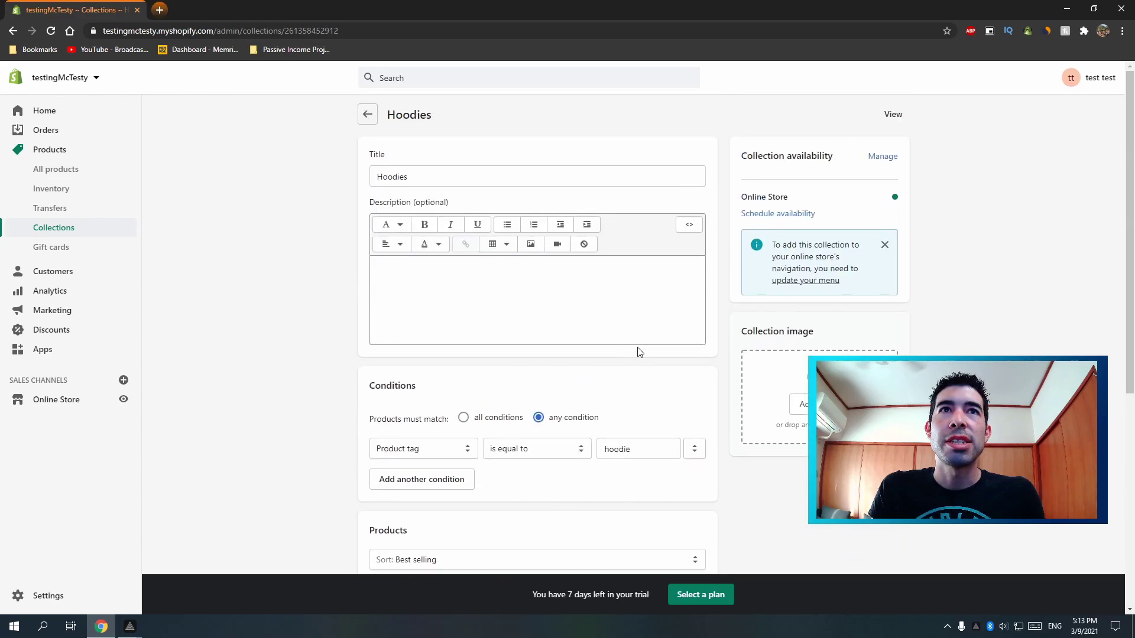
# - Return to the collections list and start a new automated collection titled "Blue Collection"
pyautogui.click(368, 114)
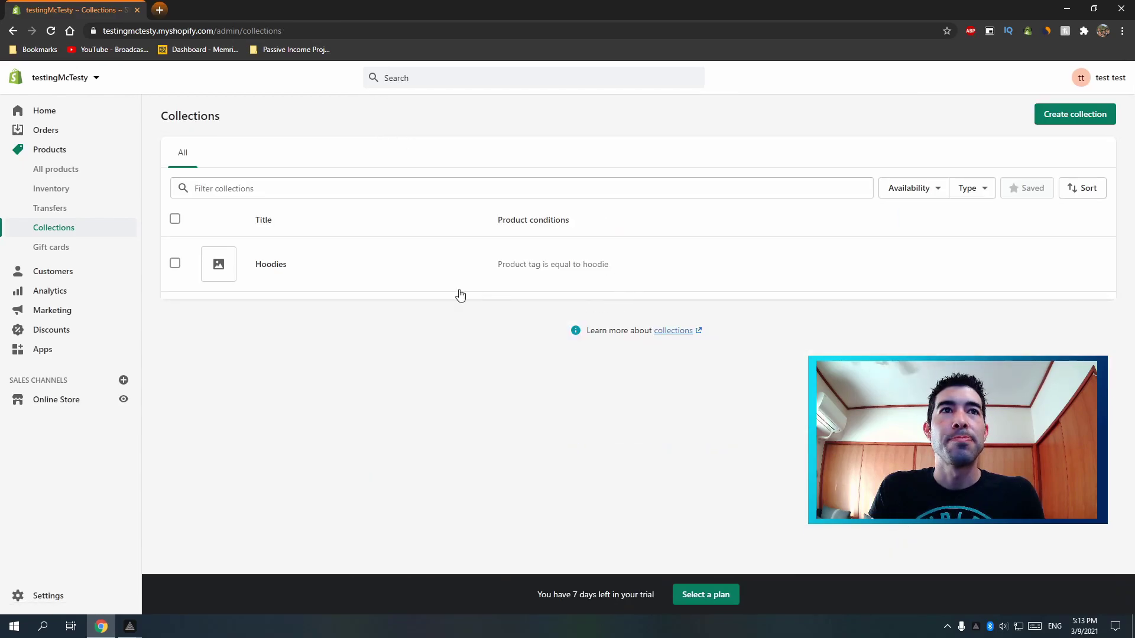
pyautogui.click(1086, 120)
pyautogui.scroll(-1, 417, 320)
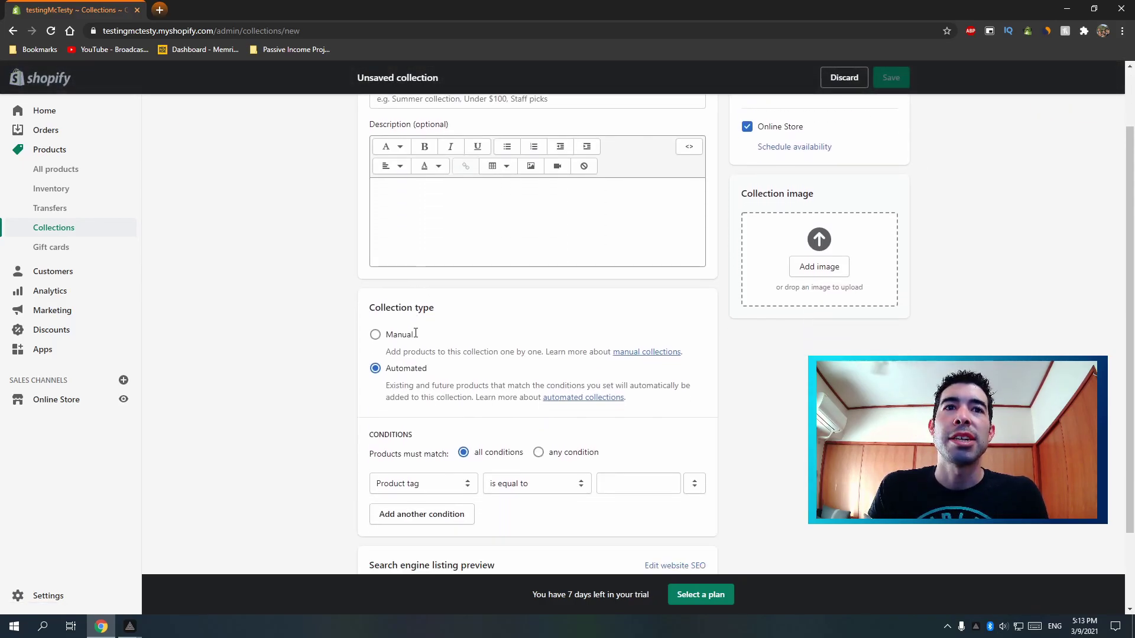
pyautogui.scroll(-2, 416, 333)
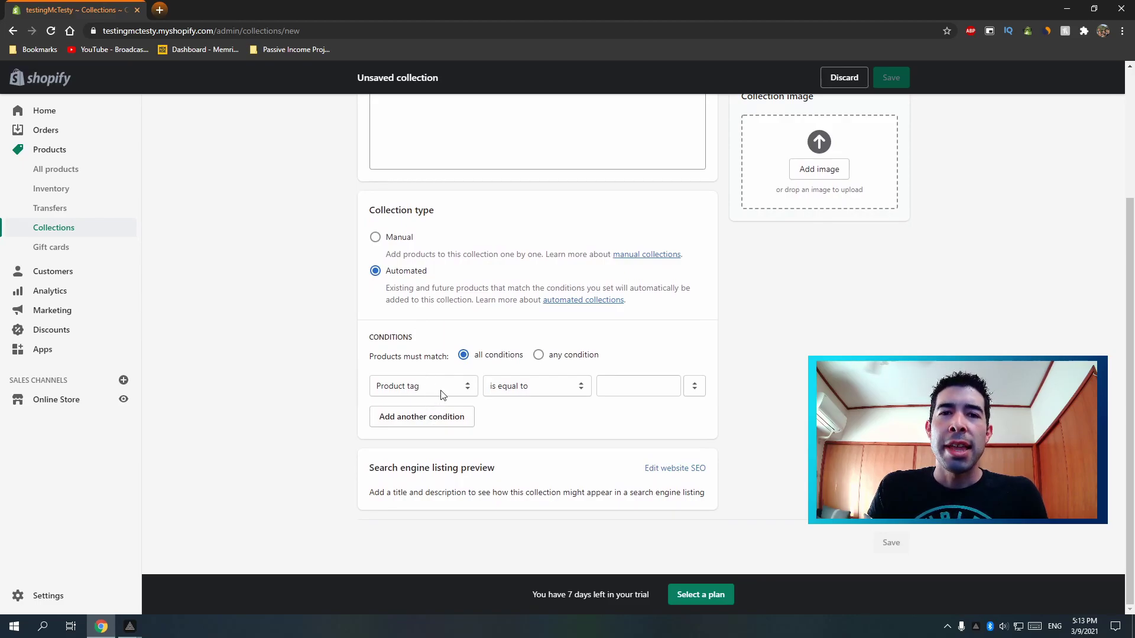
pyautogui.scroll(3, 440, 390)
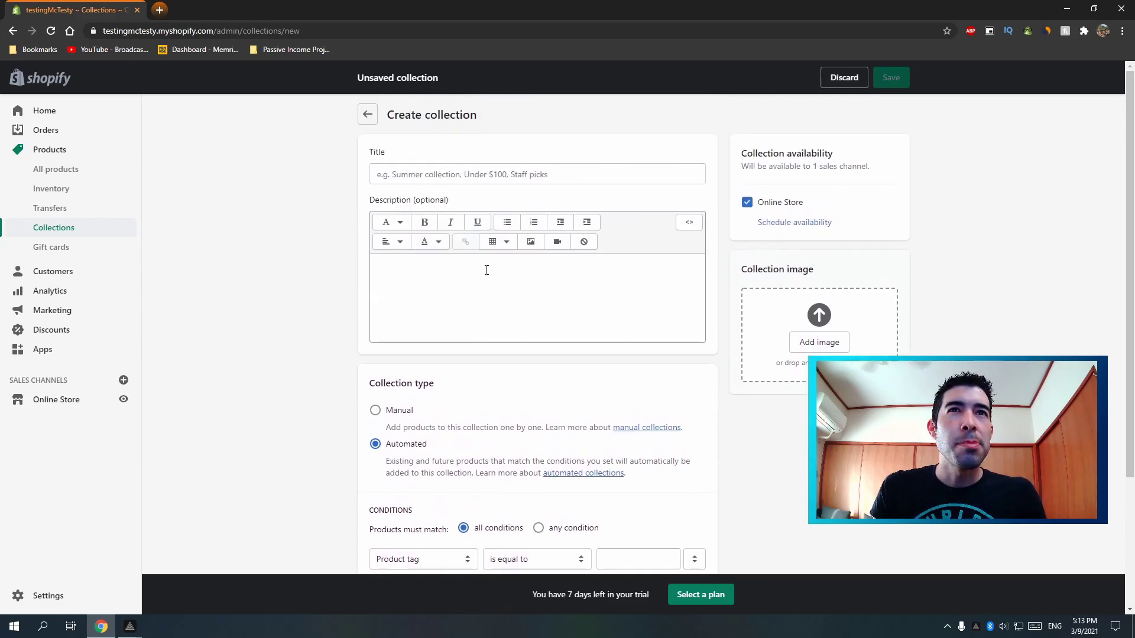
pyautogui.click(478, 175)
pyautogui.write('Blue Collection')
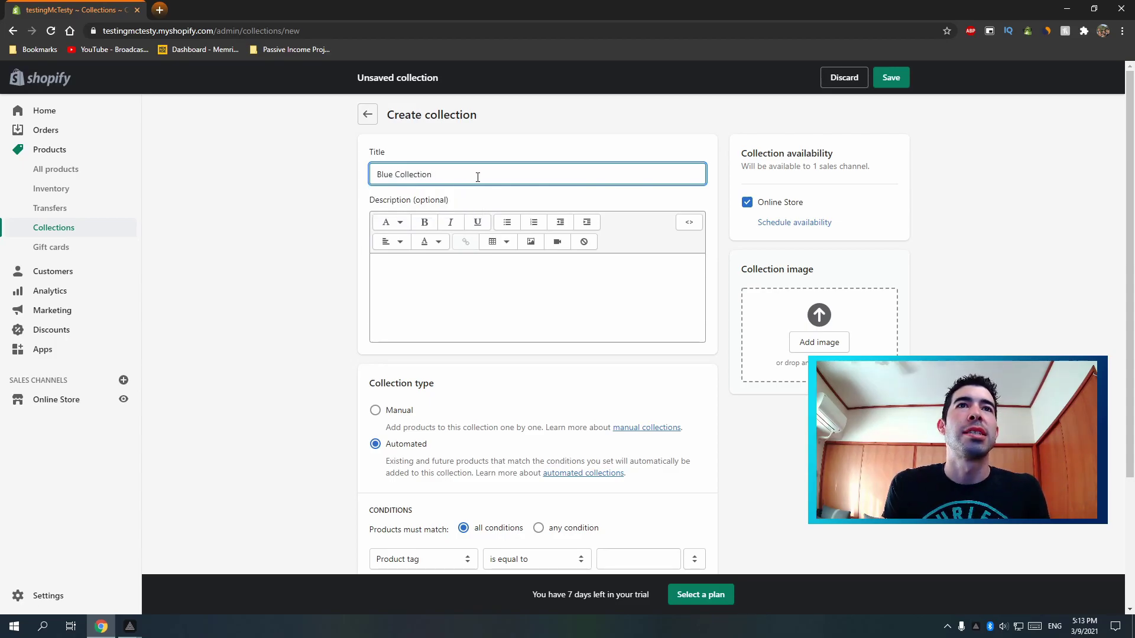
# - Set the Blue Collection's condition to product title contains "blue"
pyautogui.click(410, 333)
pyautogui.scroll(-3, 454, 336)
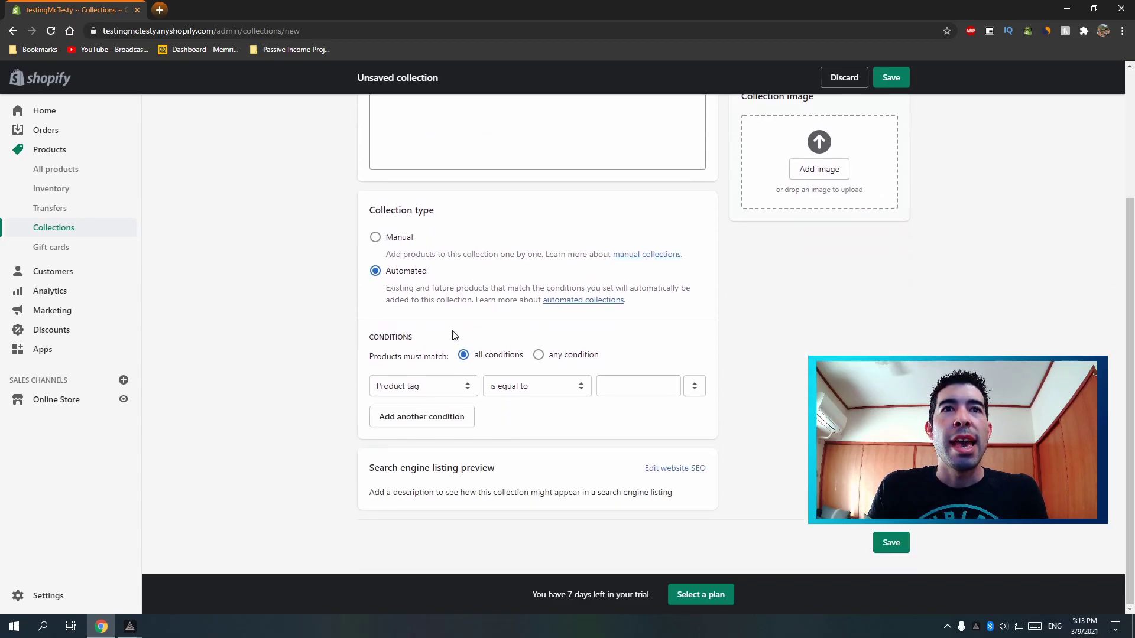
pyautogui.click(462, 388)
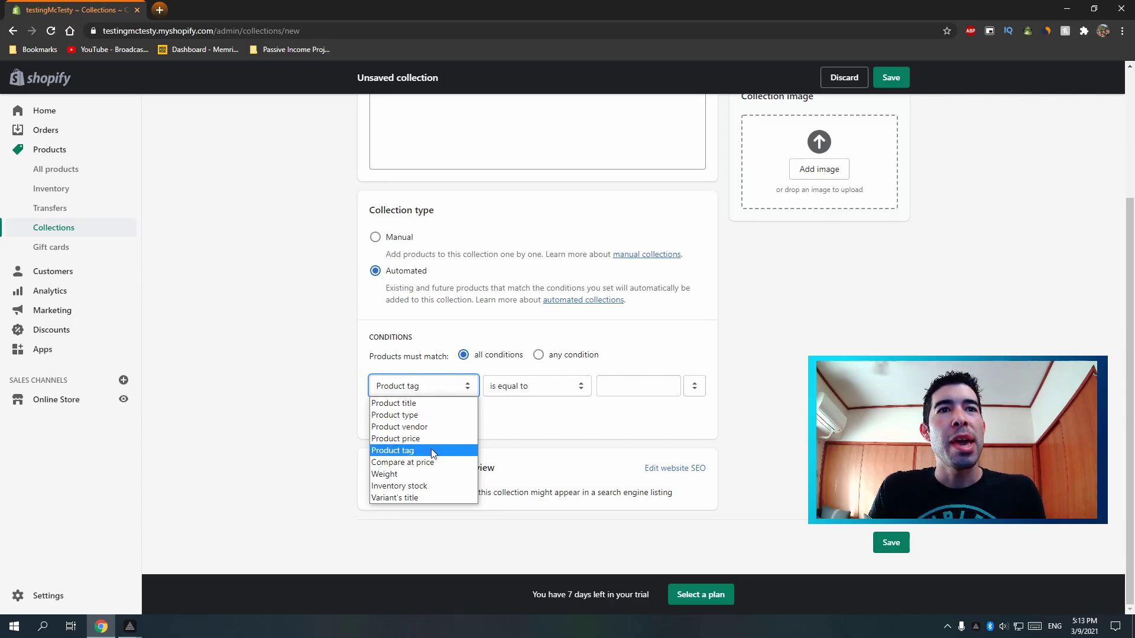
pyautogui.click(432, 405)
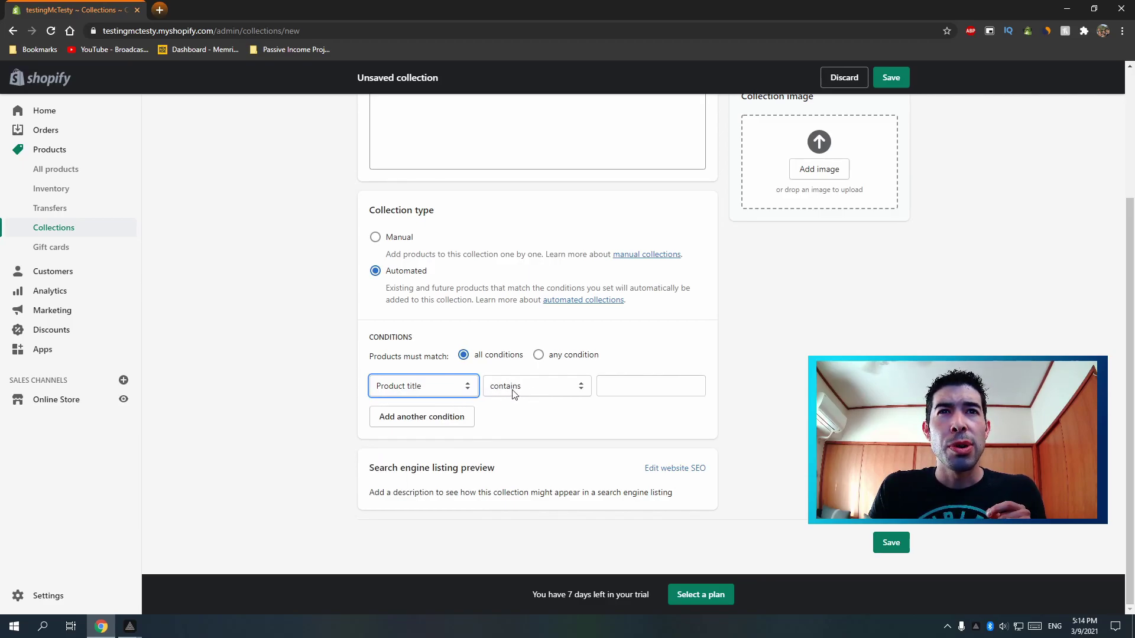
pyautogui.click(529, 387)
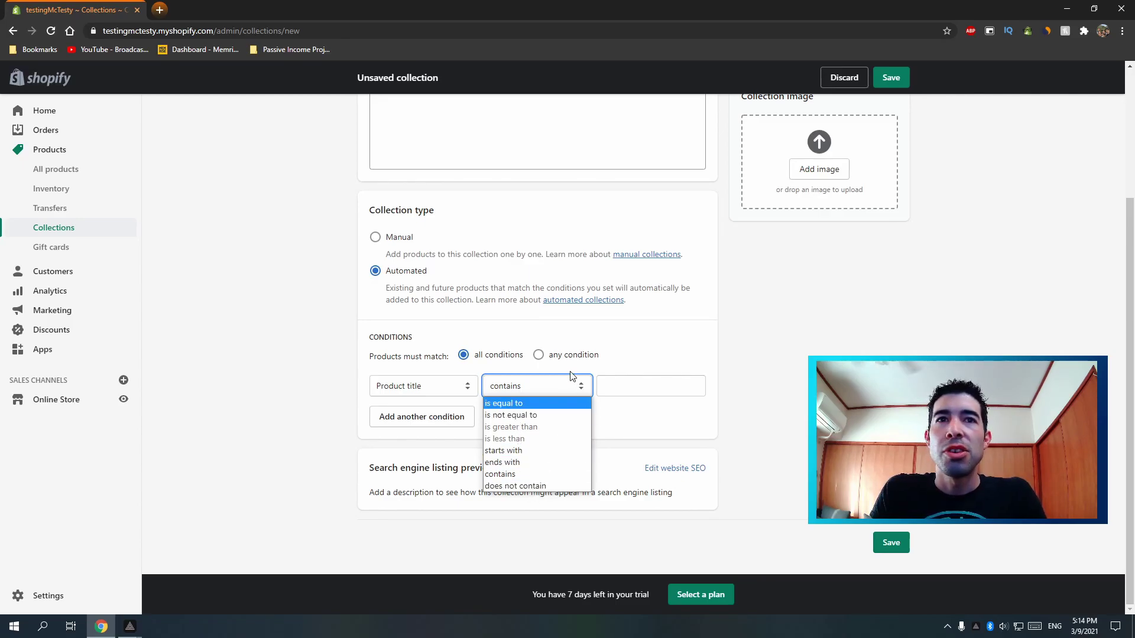
pyautogui.click(559, 391)
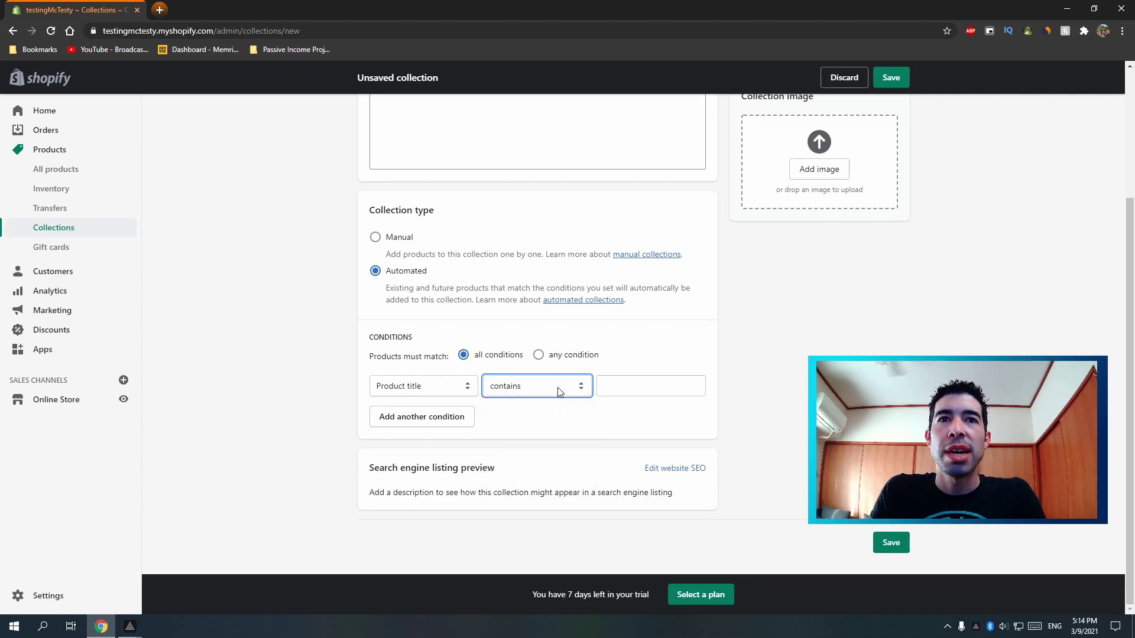
pyautogui.click(616, 387)
pyautogui.write('blue')
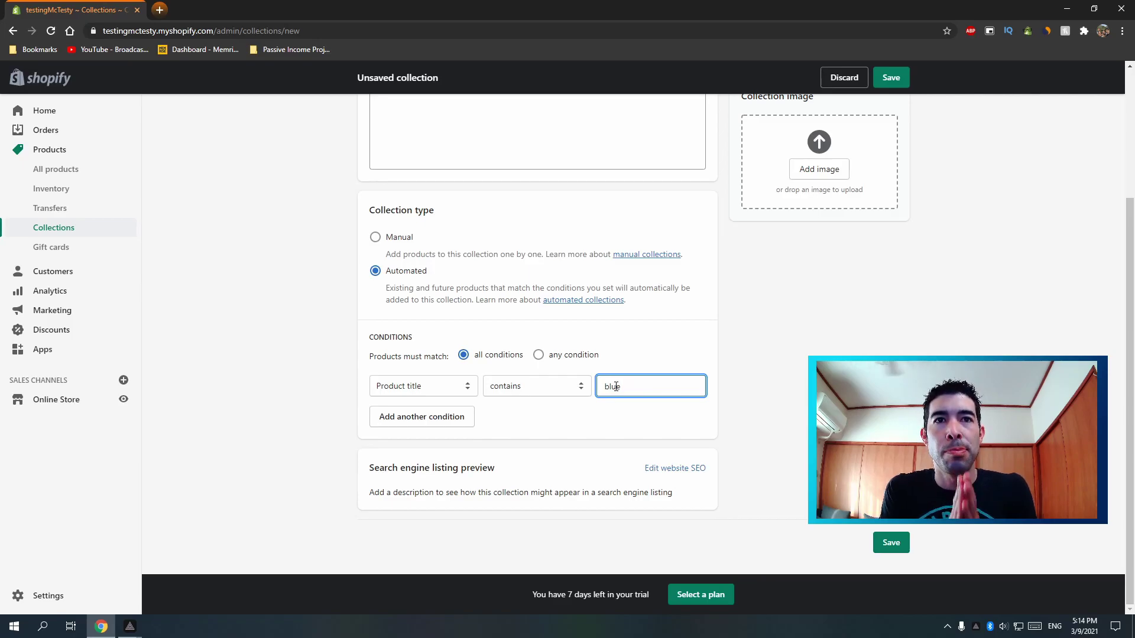
# - Save the Blue Collection and review its product list
pyautogui.click(891, 79)
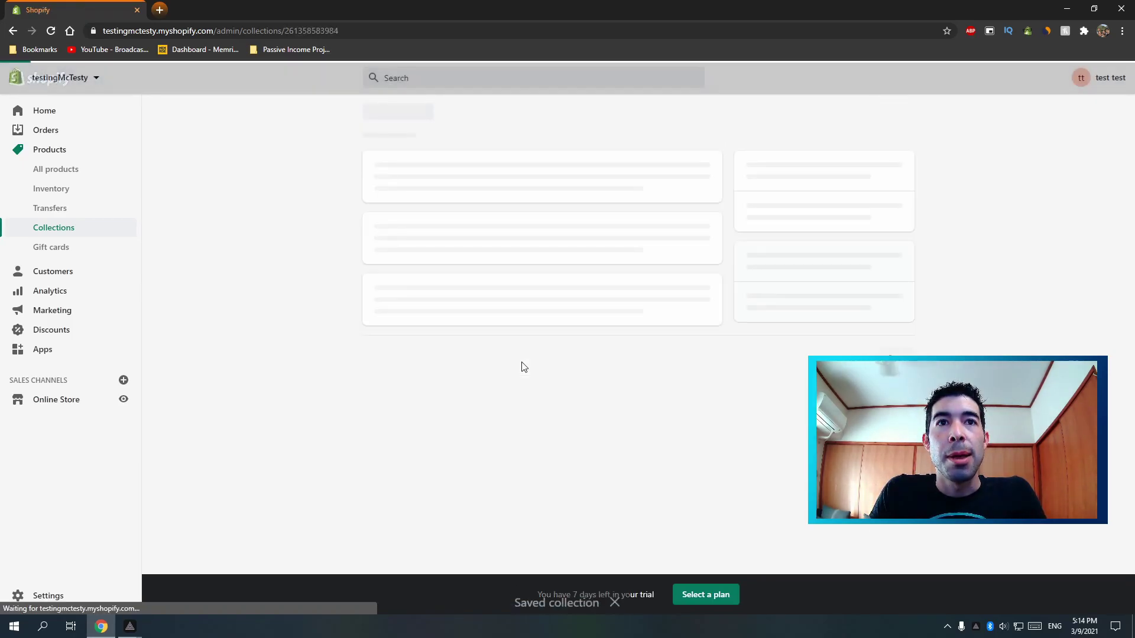
pyautogui.scroll(-5, 555, 369)
pyautogui.scroll(-2, 567, 384)
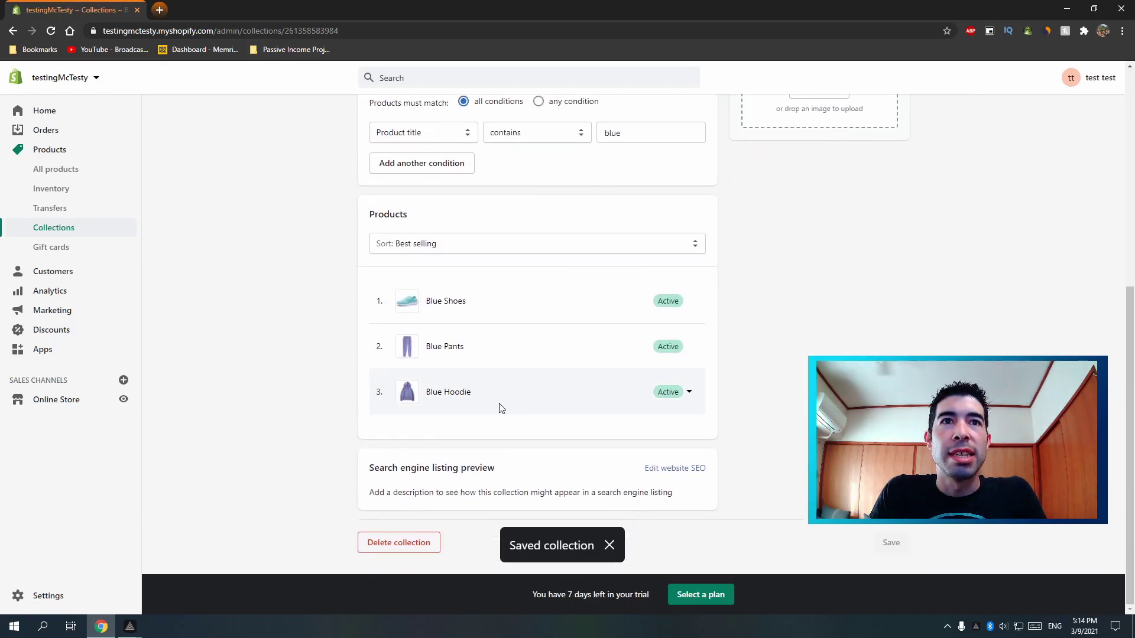
pyautogui.scroll(8, 478, 341)
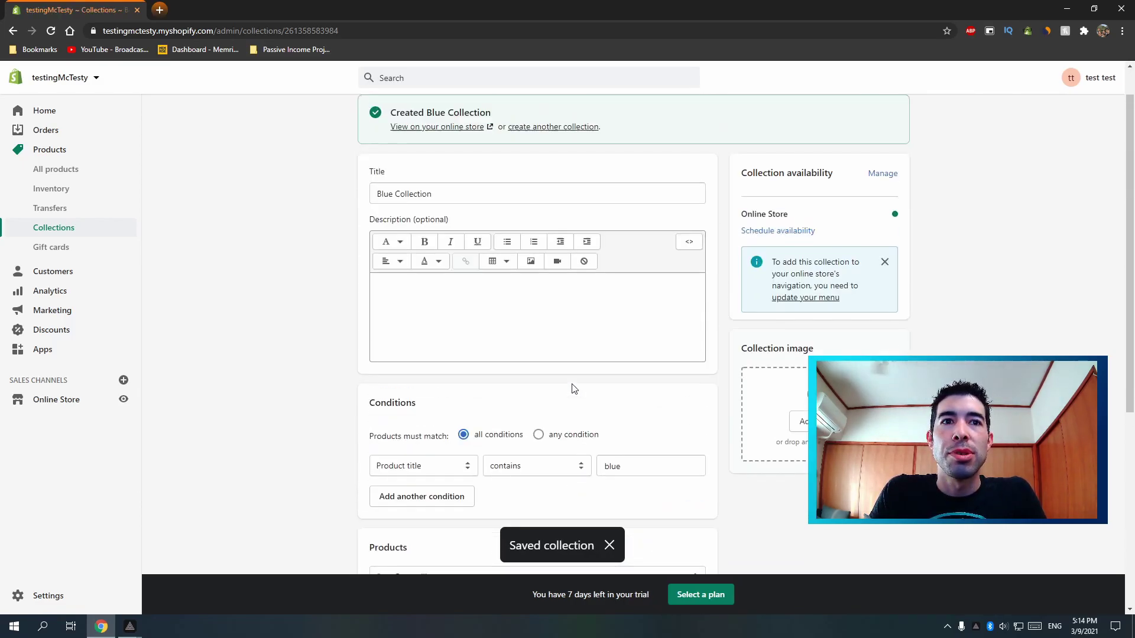
# - Create and save an automated collection titled "Pants" with the condition product tag is equal to "pants"
pyautogui.click(362, 117)
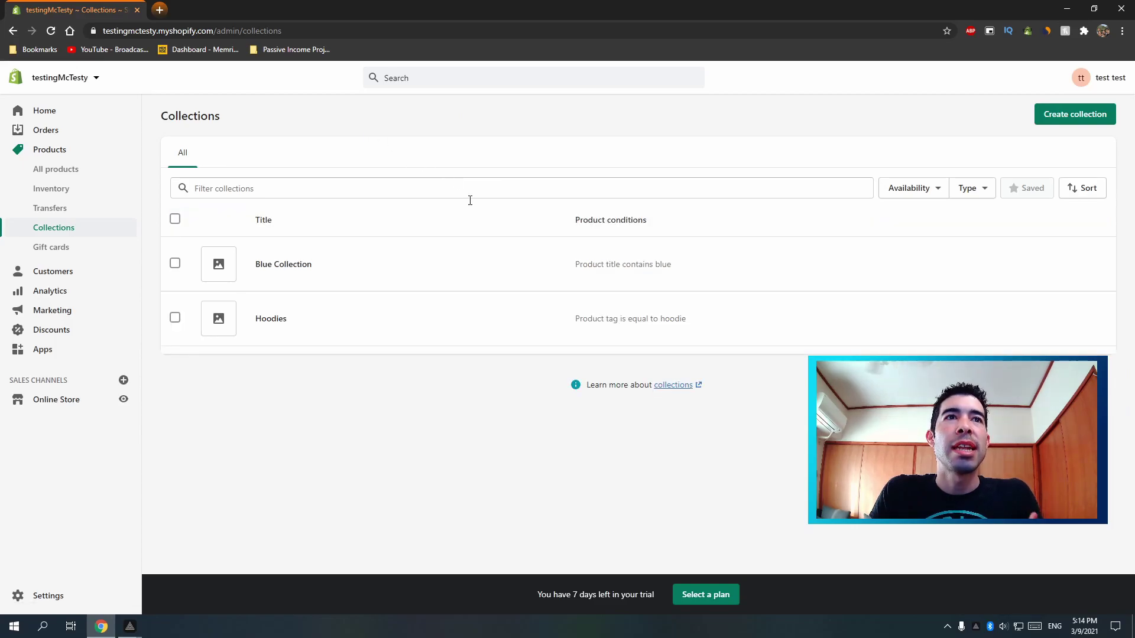
pyautogui.click(1067, 114)
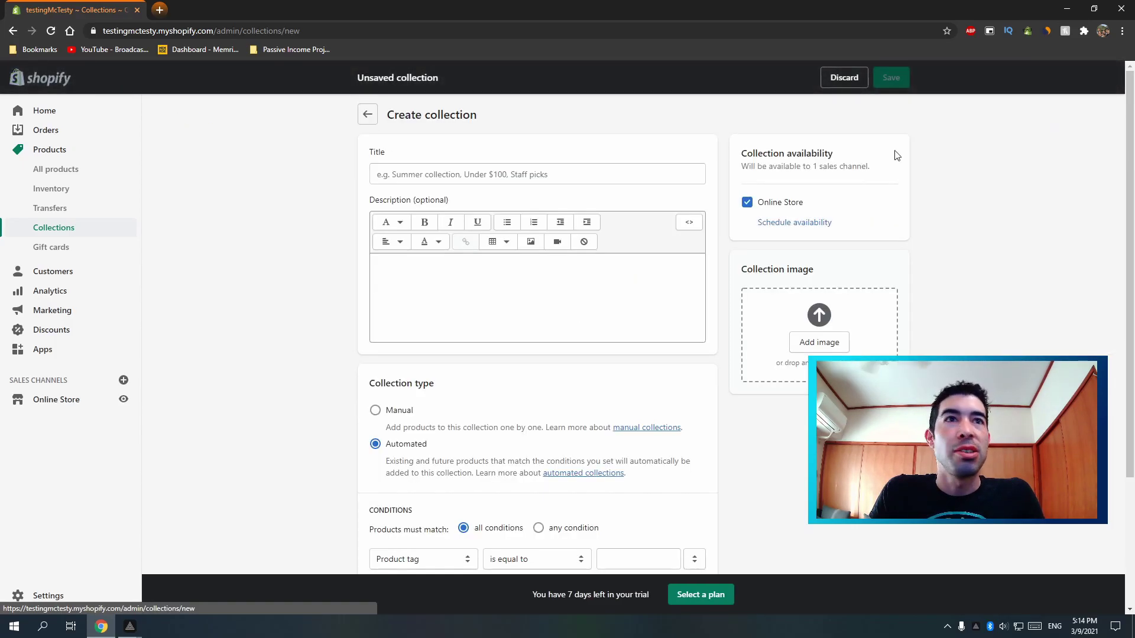
pyautogui.scroll(-3, 520, 281)
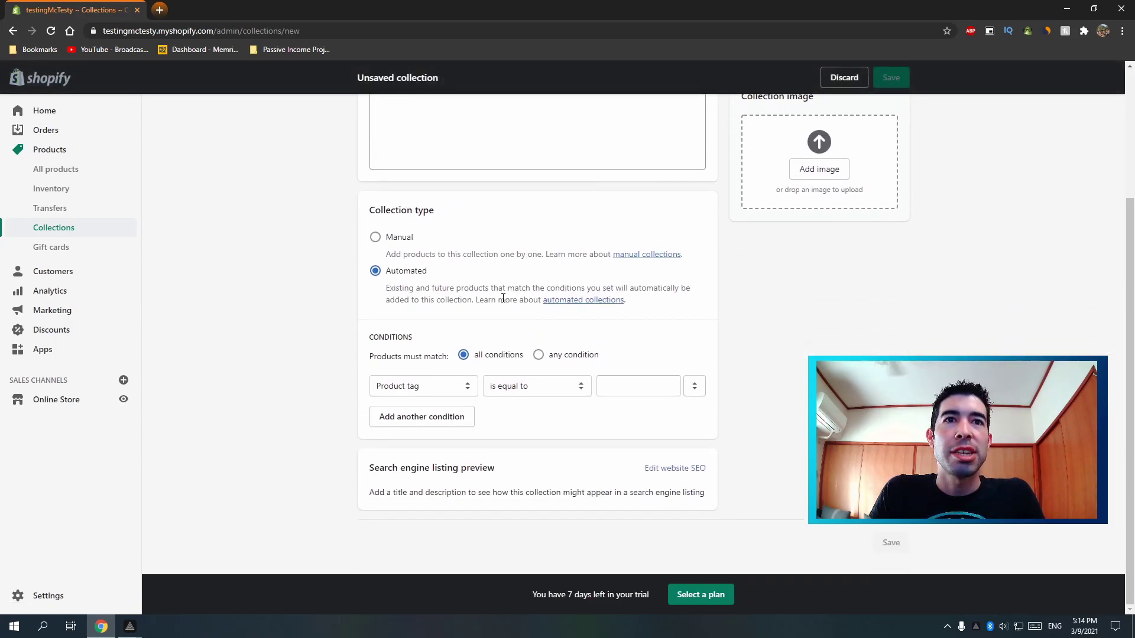
pyautogui.click(656, 383)
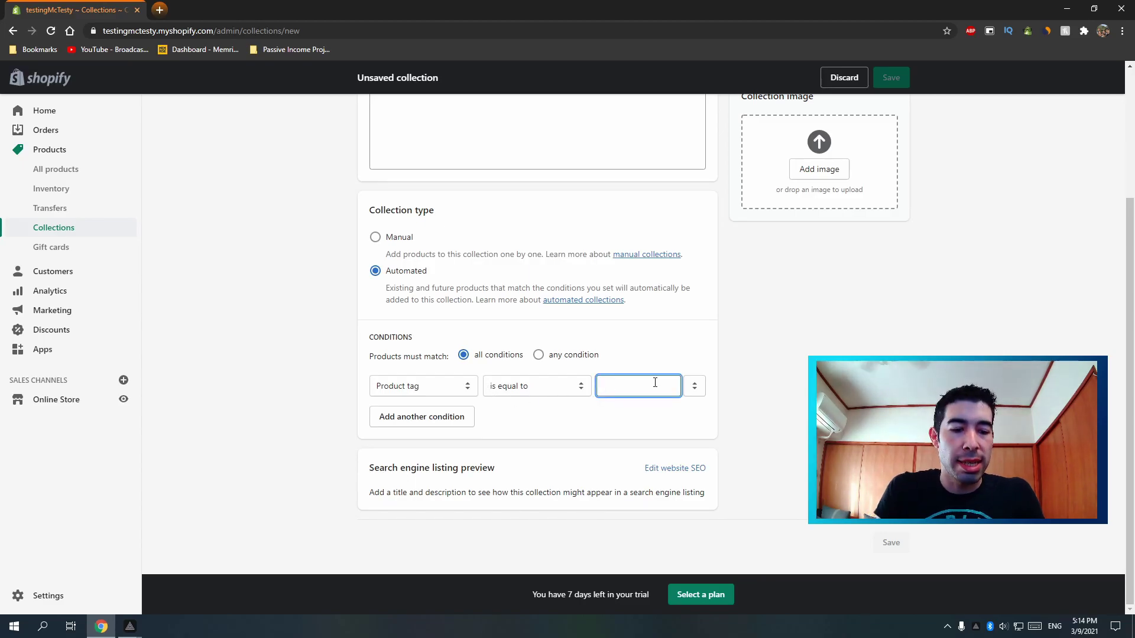
pyautogui.write('pants')
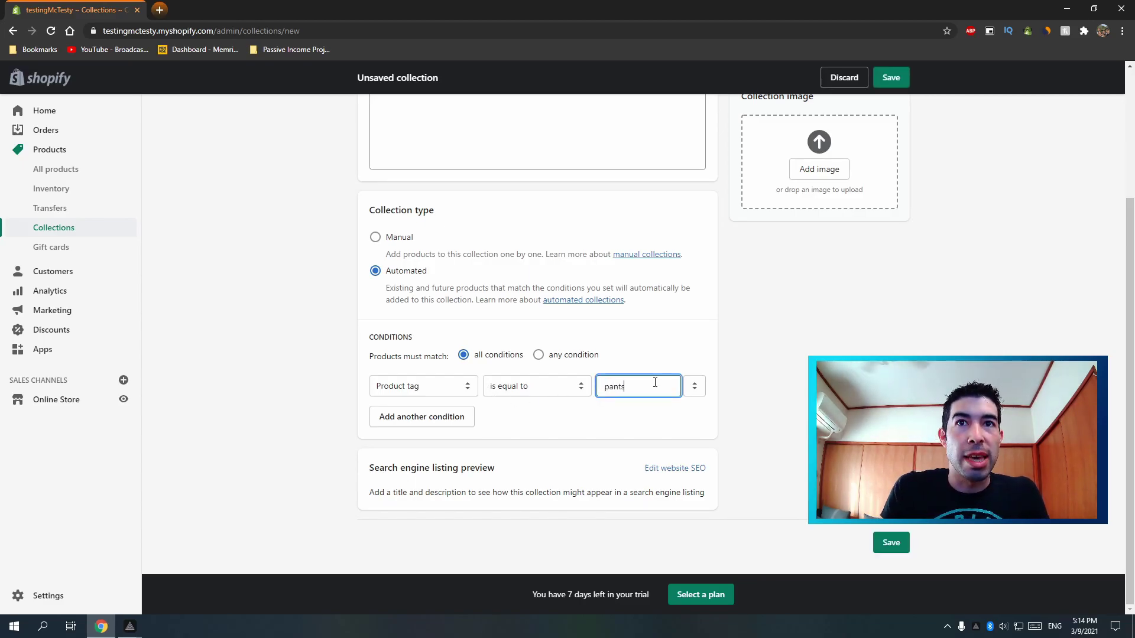
pyautogui.scroll(3, 655, 383)
pyautogui.click(416, 173)
pyautogui.write('Pan')
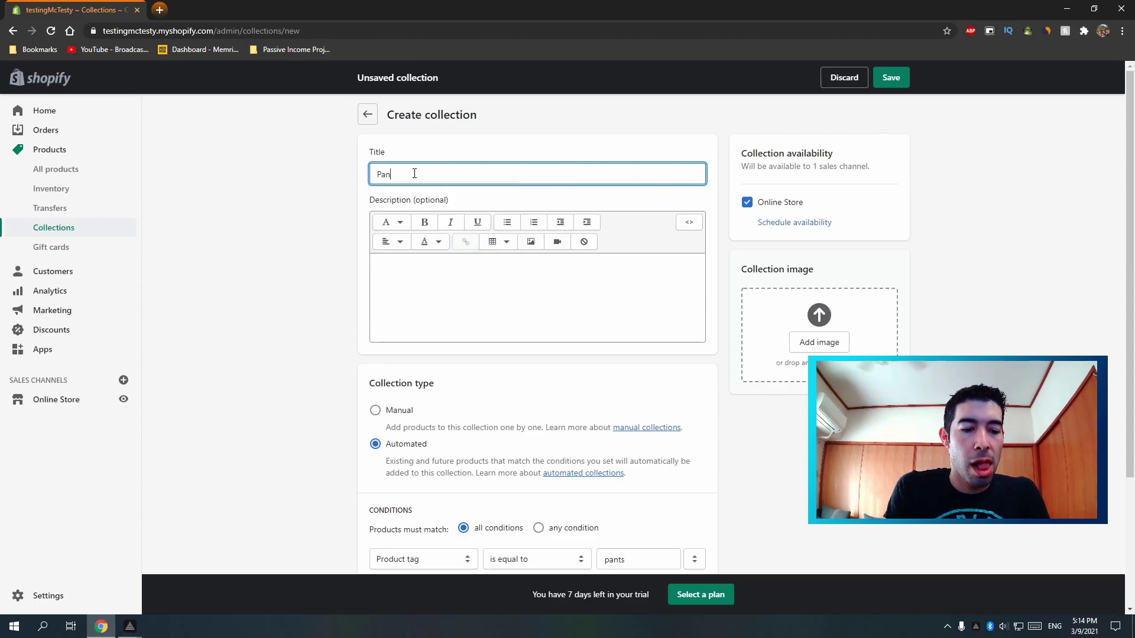
pyautogui.write('ts')
pyautogui.click(891, 77)
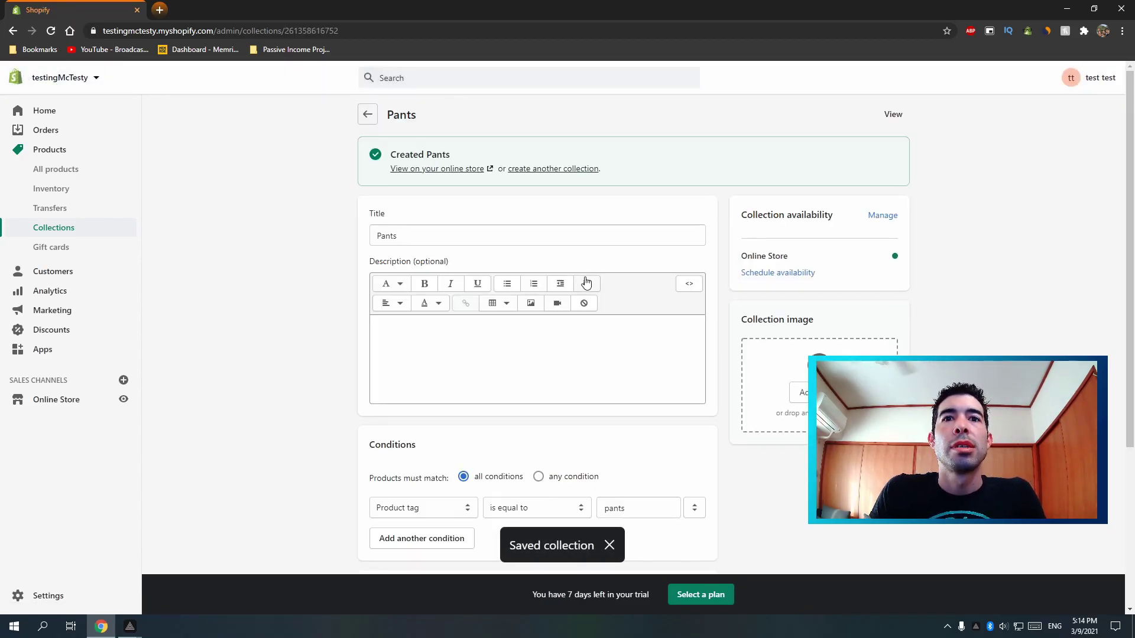
pyautogui.scroll(-4, 586, 281)
pyautogui.scroll(4, 542, 298)
# - Create and save an automated collection titled "Shoes" with the condition product tag is equal to "shoes"
pyautogui.click(367, 114)
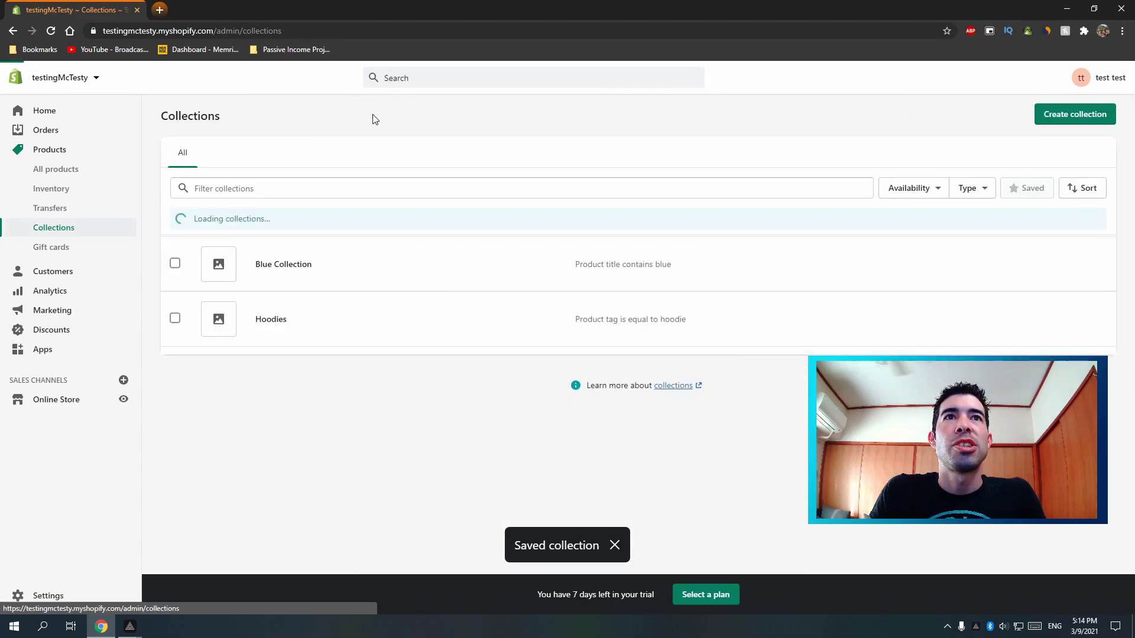
pyautogui.click(1094, 120)
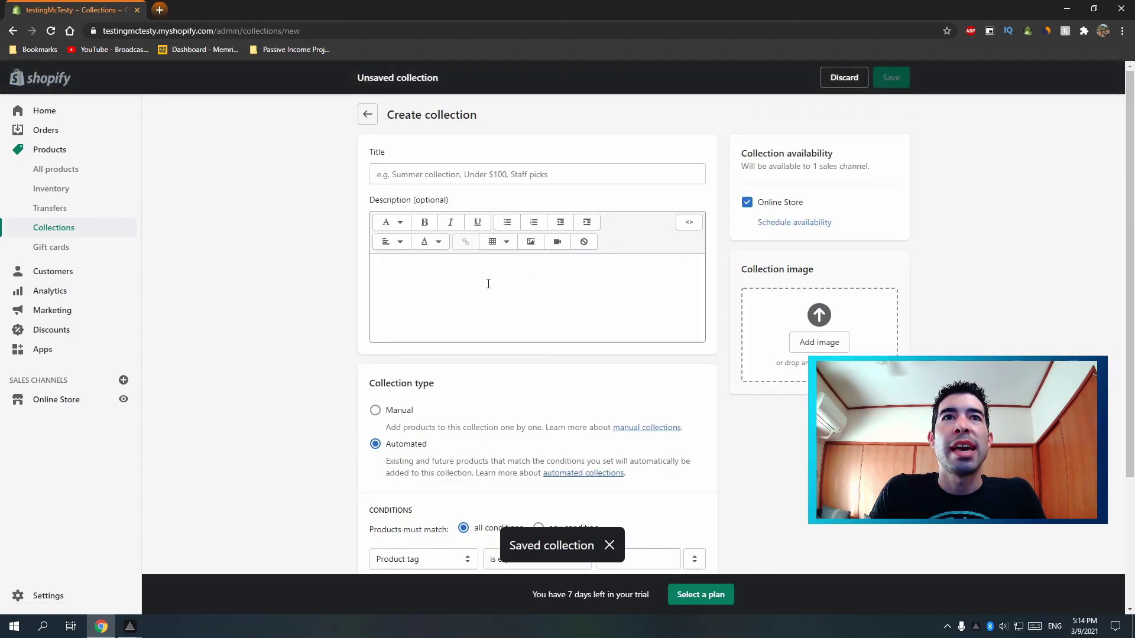
pyautogui.click(422, 172)
pyautogui.write('Shoes')
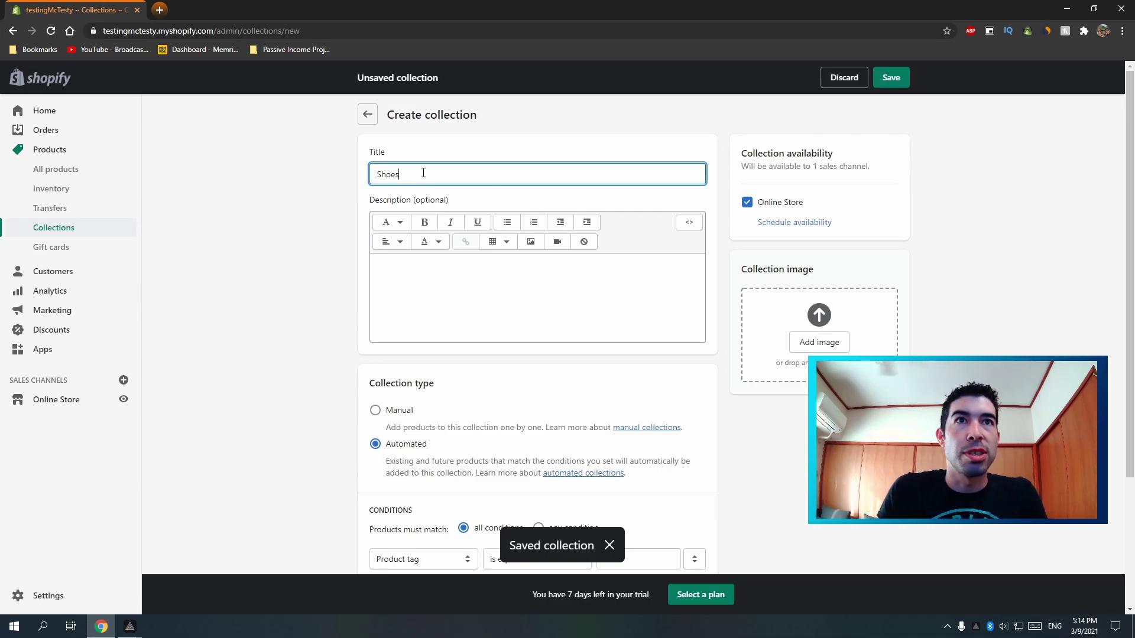
pyautogui.scroll(-3, 532, 354)
pyautogui.click(638, 394)
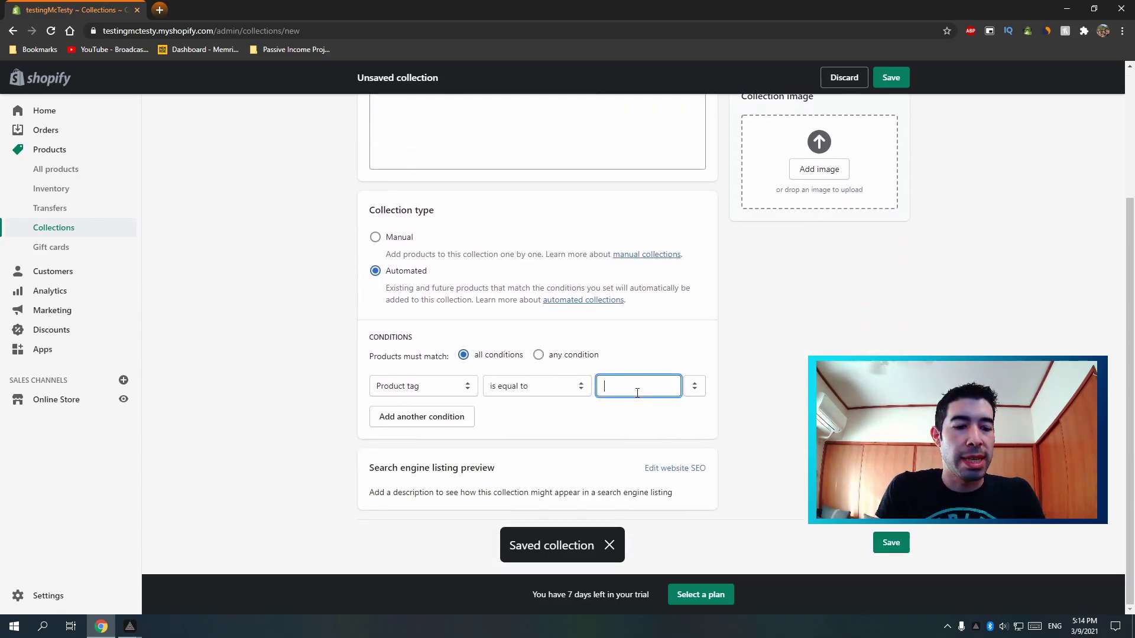
pyautogui.write('shoes')
pyautogui.click(890, 81)
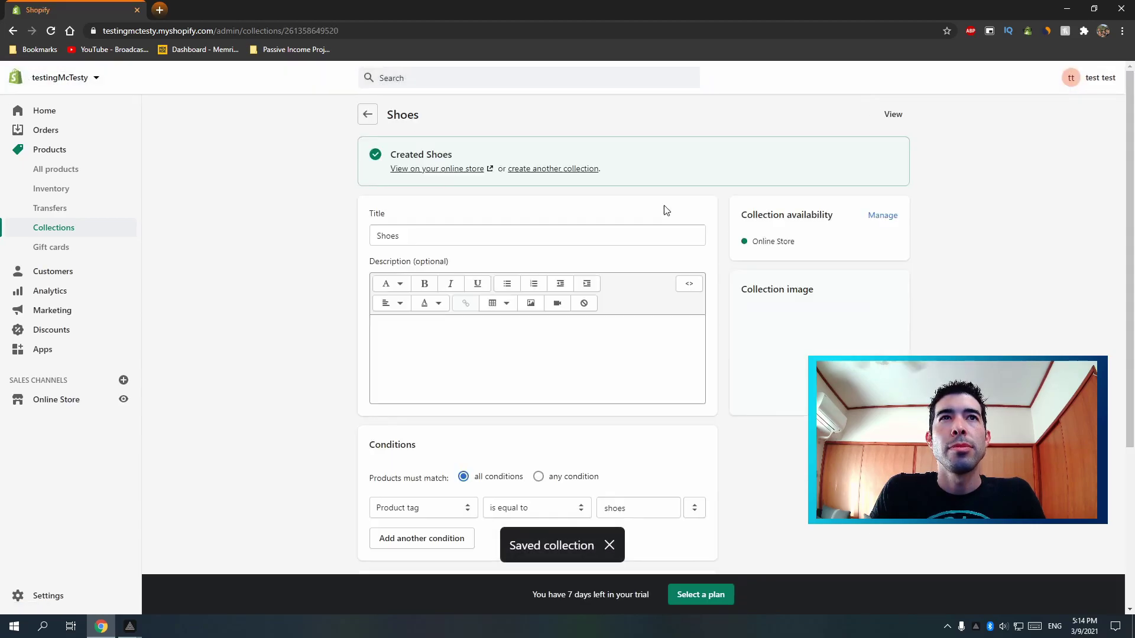
pyautogui.scroll(-7, 552, 283)
pyautogui.scroll(7, 545, 288)
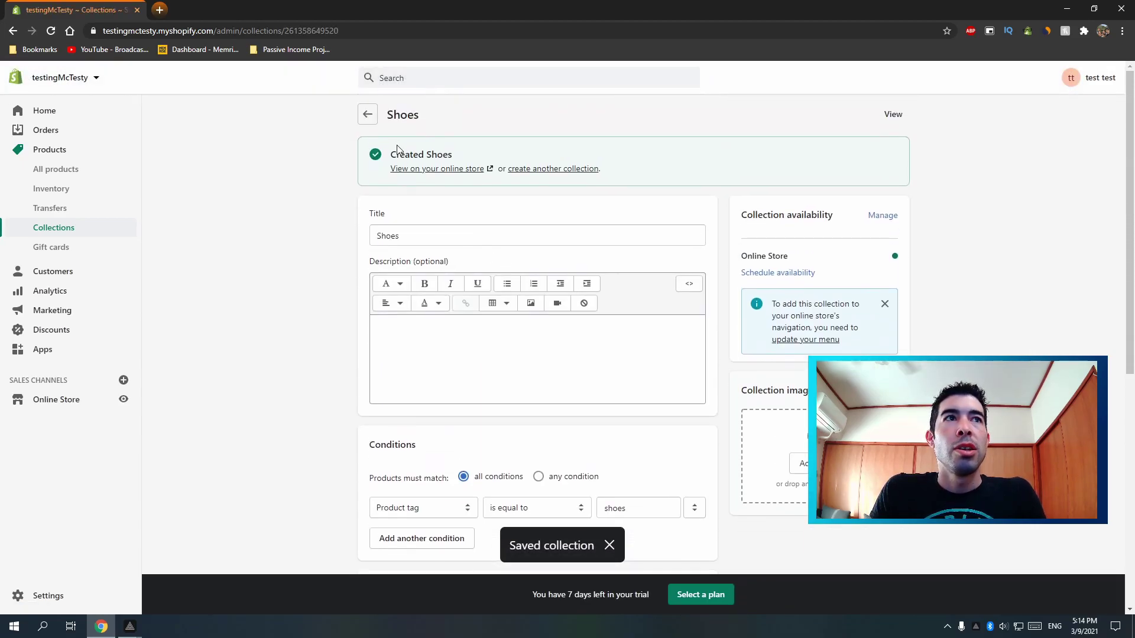
# - Create and save an automated collection titled "Grey Collection" with the condition product title contains "grey"
pyautogui.click(367, 112)
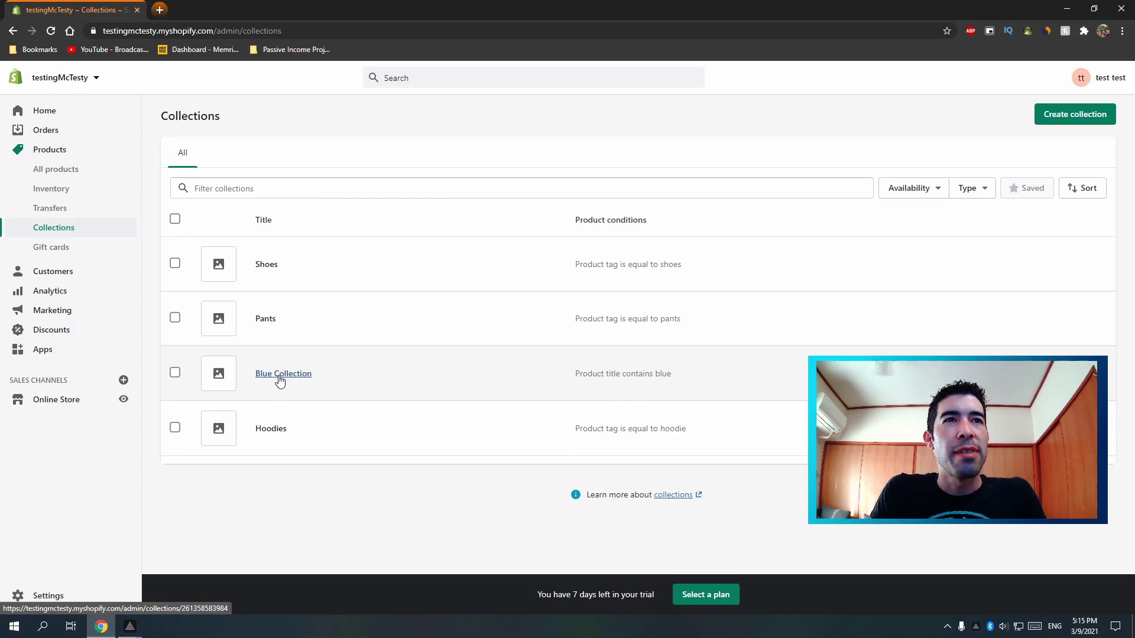
pyautogui.click(1087, 115)
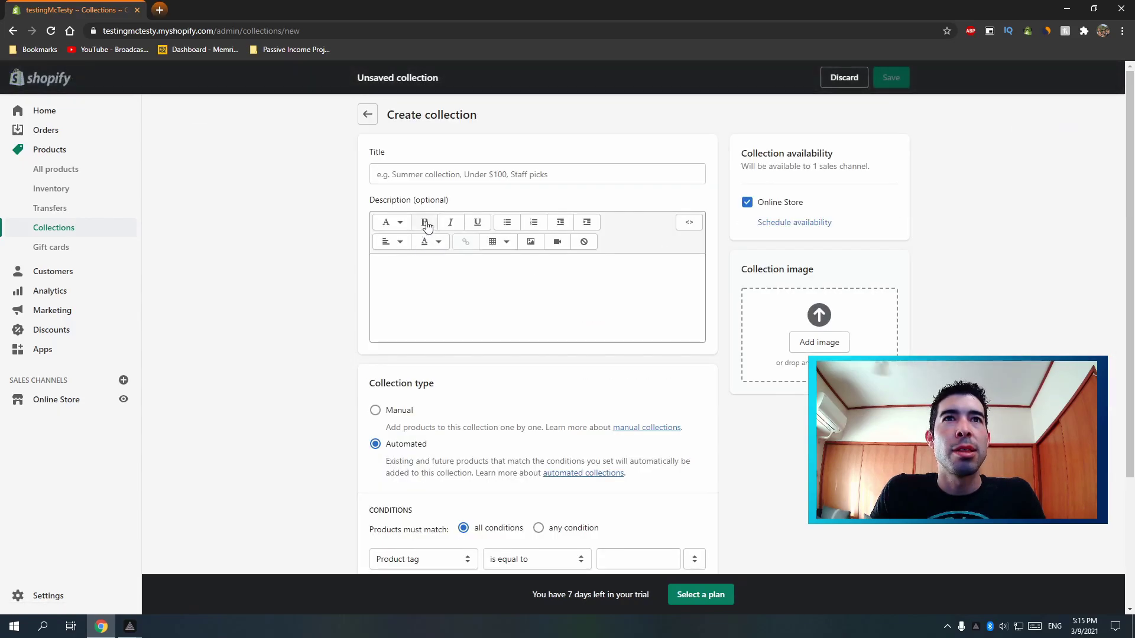
pyautogui.click(446, 175)
pyautogui.write('Grey Collection')
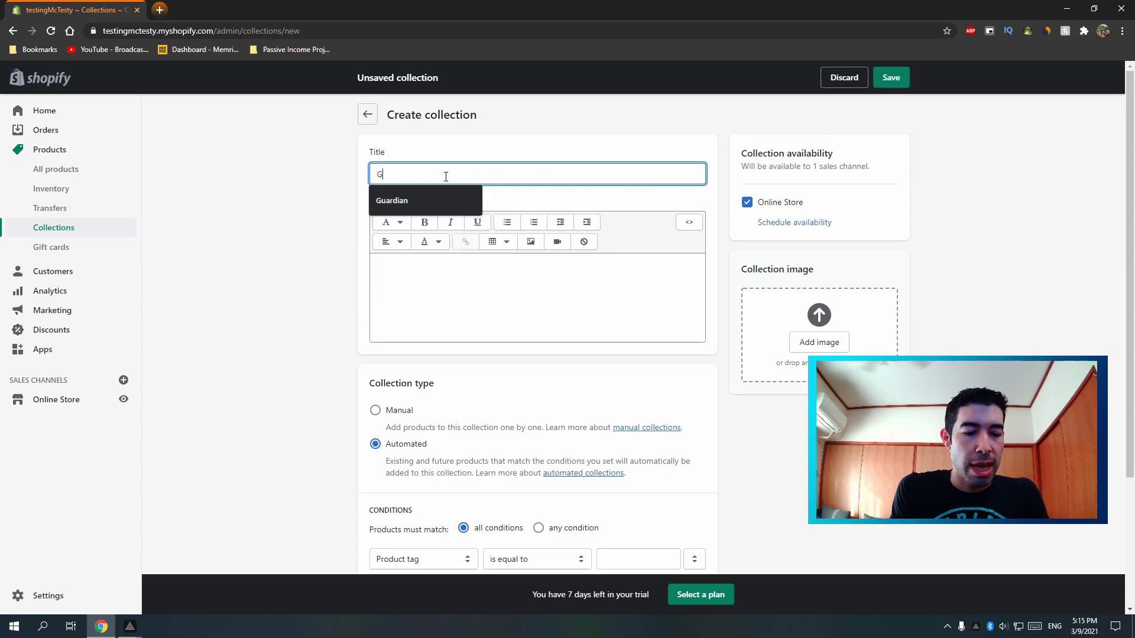
pyautogui.scroll(-3, 532, 414)
pyautogui.click(423, 559)
pyautogui.click(405, 503)
pyautogui.click(536, 559)
pyautogui.click(537, 532)
pyautogui.write('grey')
pyautogui.click(891, 78)
# - Create and save an automated collection titled "Brown Collection" with the condition product title contains "brown"
pyautogui.click(553, 169)
pyautogui.click(445, 175)
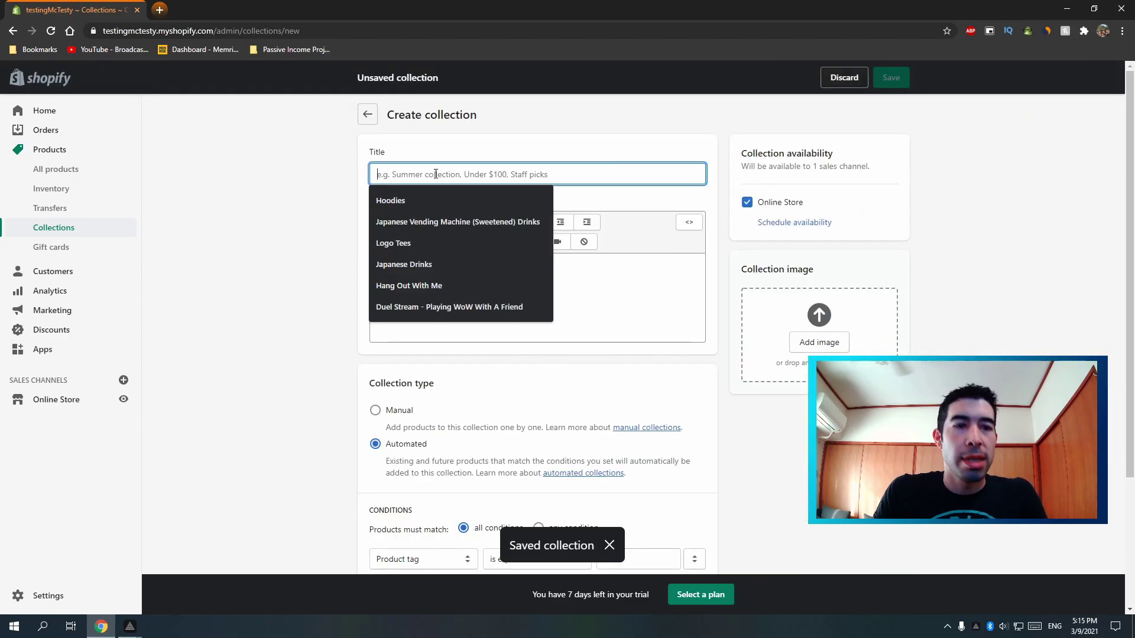
pyautogui.write('Brown Collection')
pyautogui.scroll(-5, 532, 413)
pyautogui.click(649, 385)
pyautogui.write('brown')
pyautogui.click(891, 78)
# - Create and save an automated collection titled "Purple Collection" with the condition product title contains "purple"
pyautogui.click(553, 169)
pyautogui.click(445, 175)
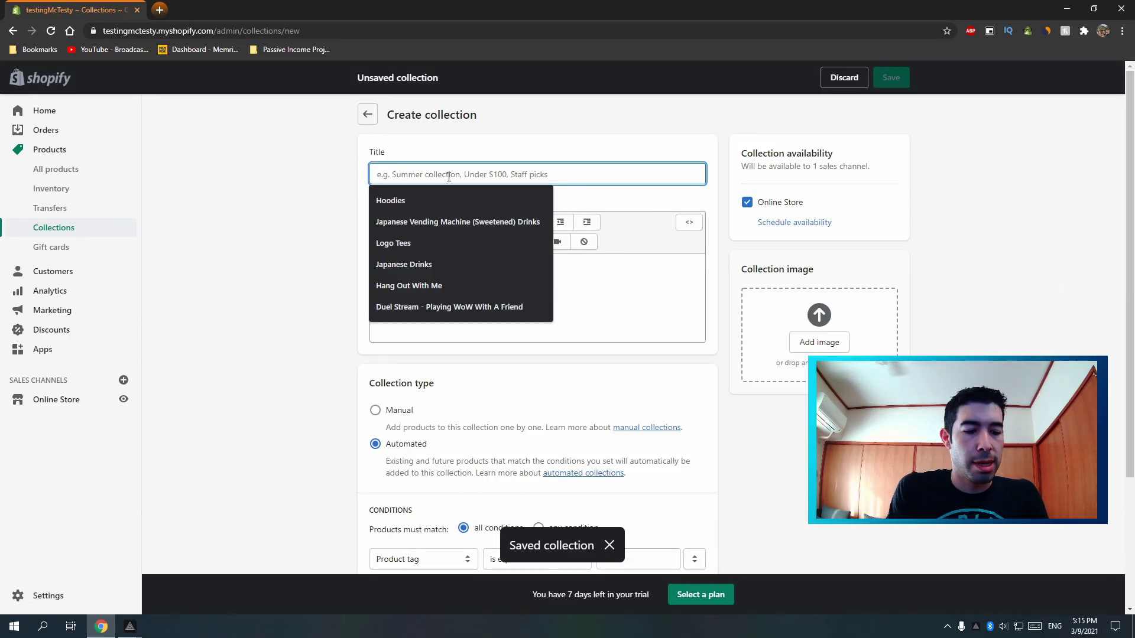
pyautogui.write('Purple Collection')
pyautogui.scroll(-5, 520, 400)
pyautogui.click(423, 385)
pyautogui.click(648, 386)
pyautogui.write('purple')
pyautogui.press('Return')
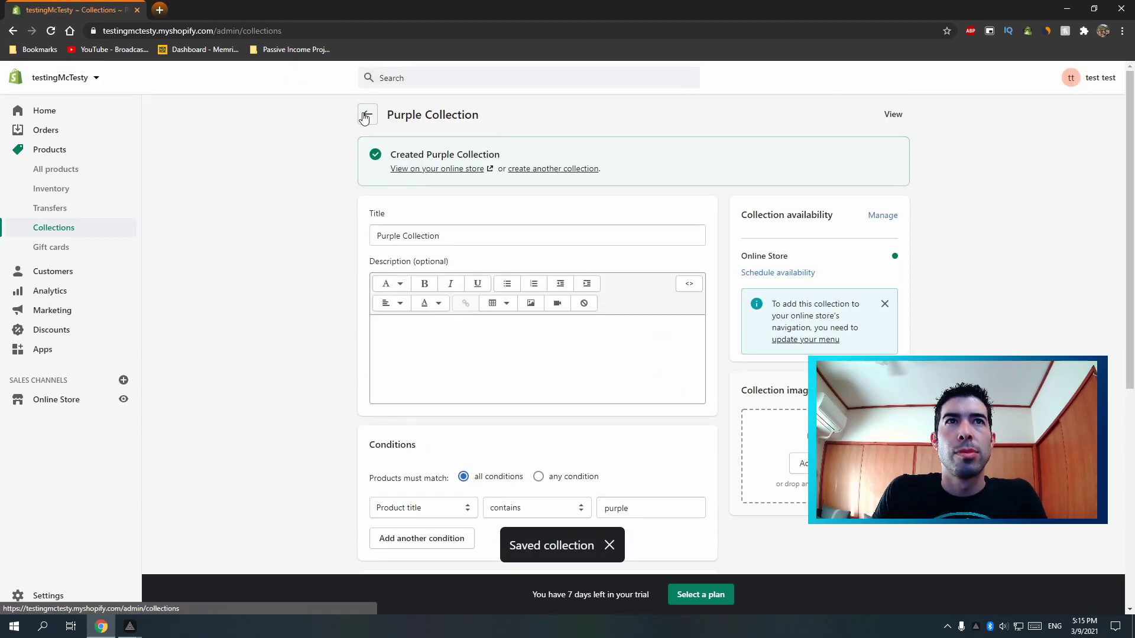
# - Return to the collections list, view the live storefront's home page and close it again
pyautogui.click(368, 115)
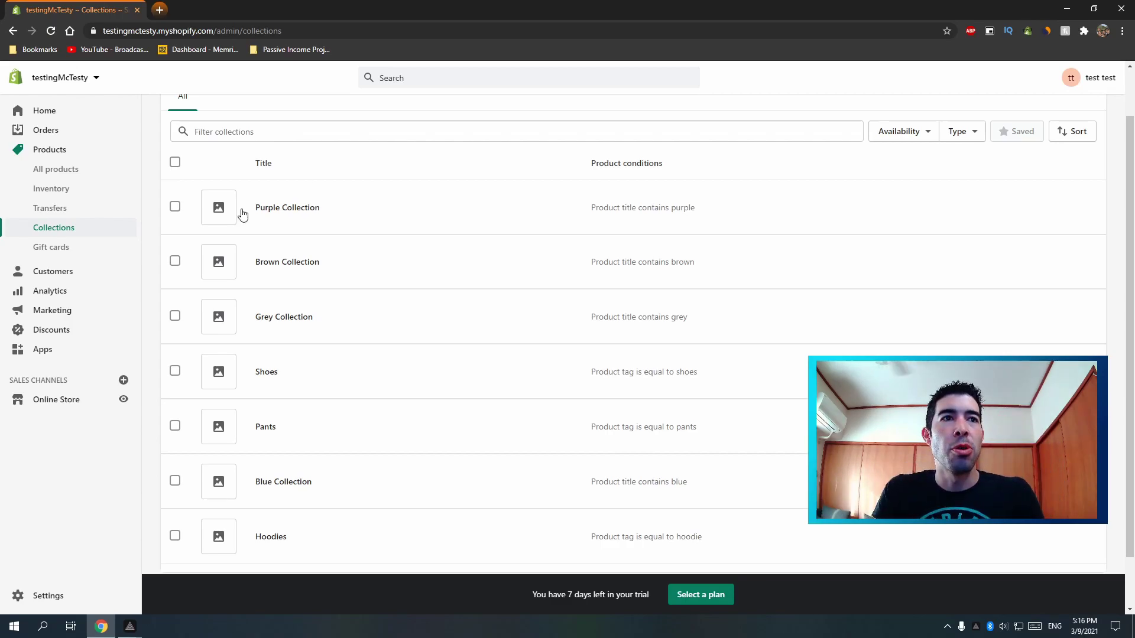
pyautogui.click(124, 400)
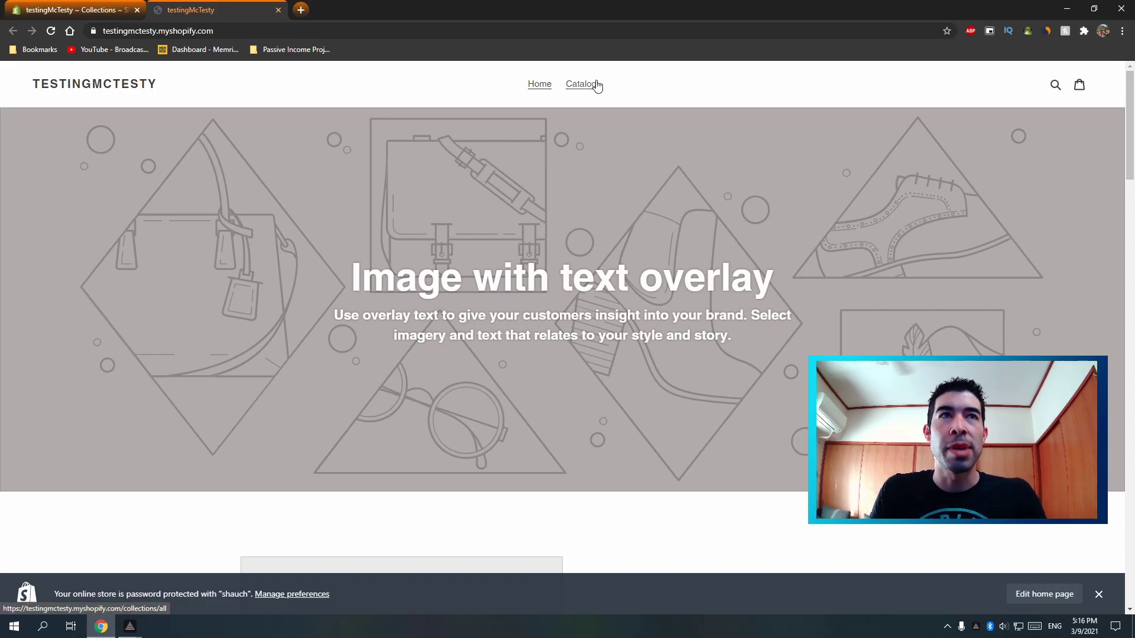
pyautogui.click(278, 10)
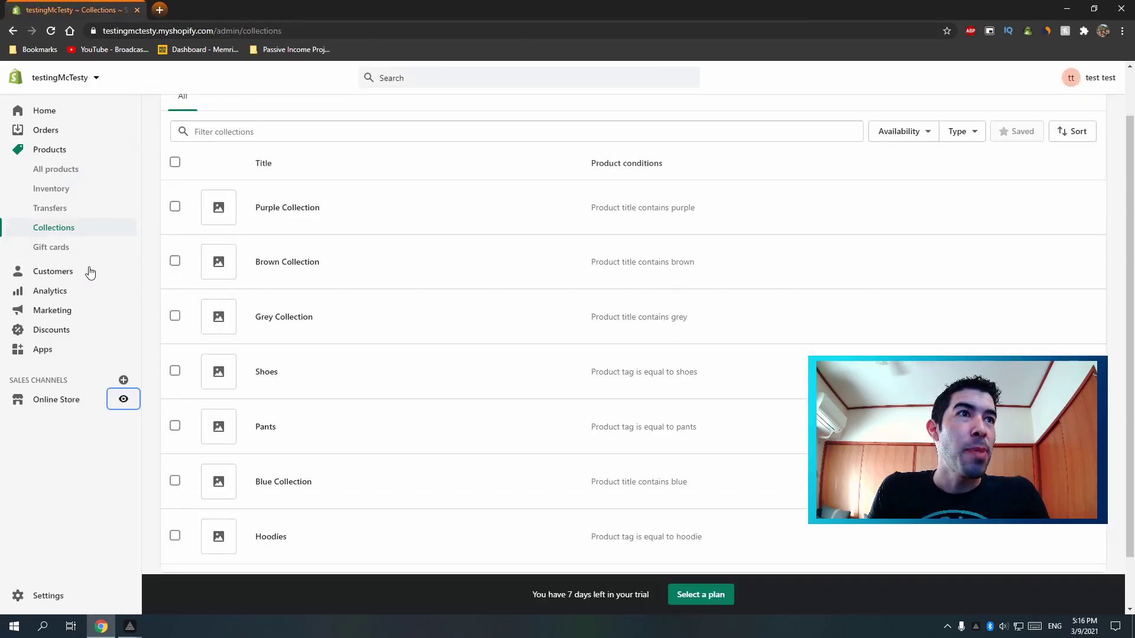
# - Open the Main menu for editing in the online store's navigation settings
pyautogui.click(56, 400)
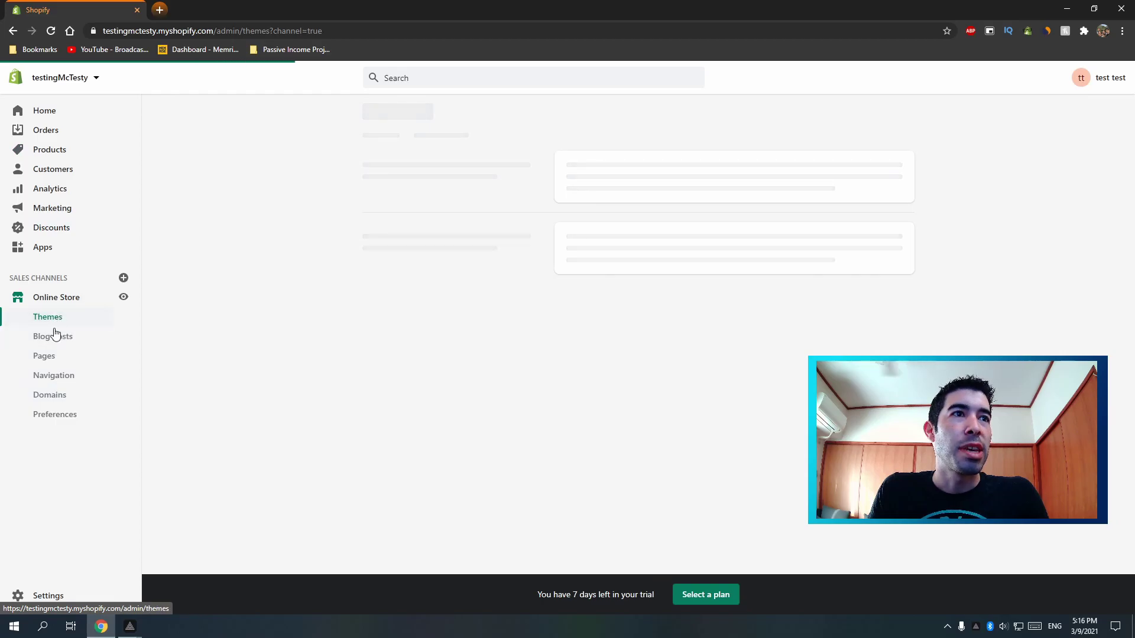
pyautogui.click(52, 379)
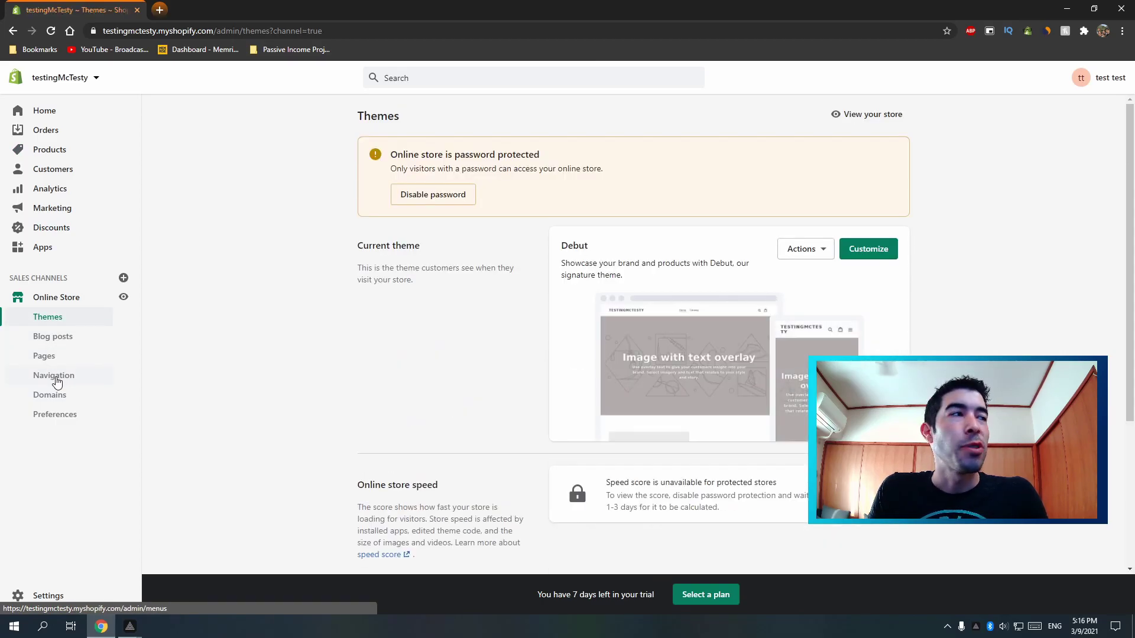
pyautogui.click(57, 380)
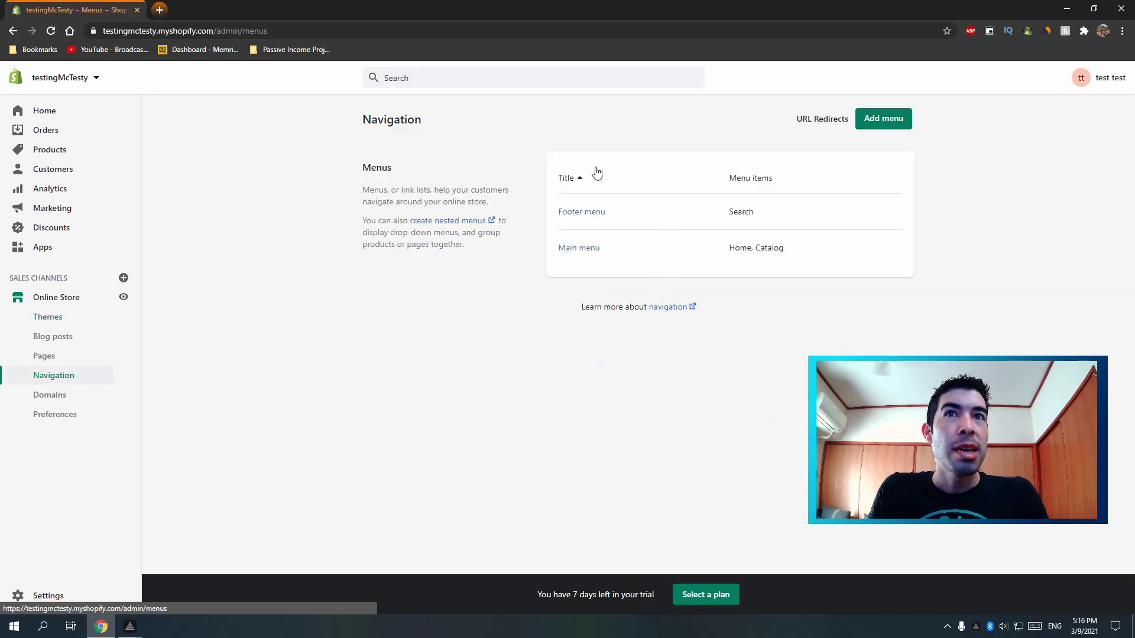
pyautogui.click(590, 249)
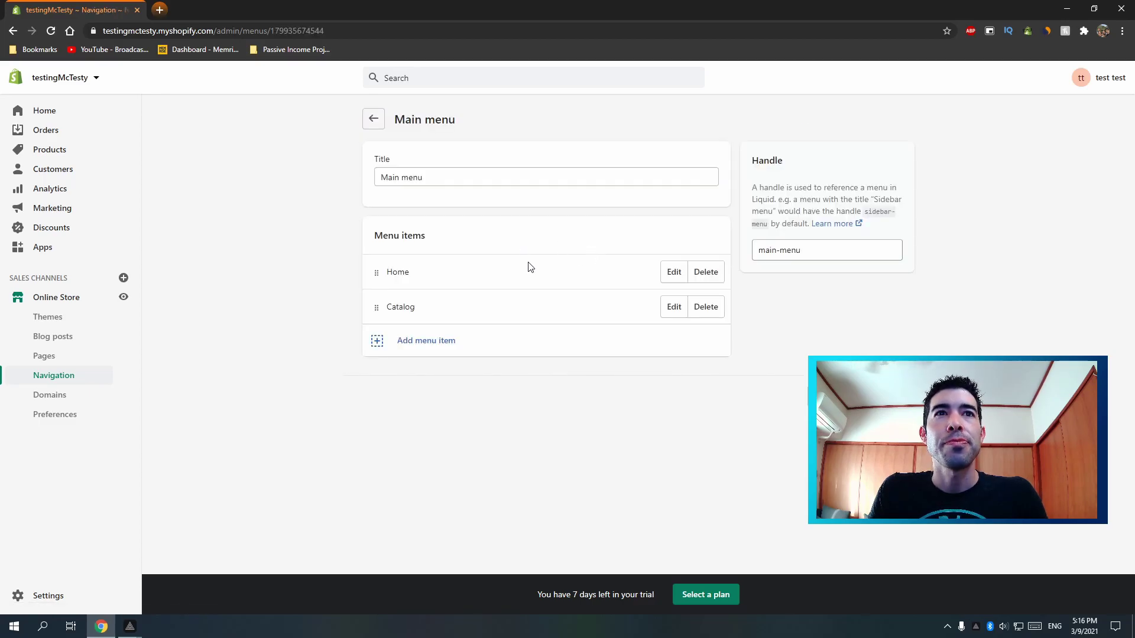
# - Delete the Home and Catalog items from the Main menu
pyautogui.click(704, 272)
pyautogui.click(725, 215)
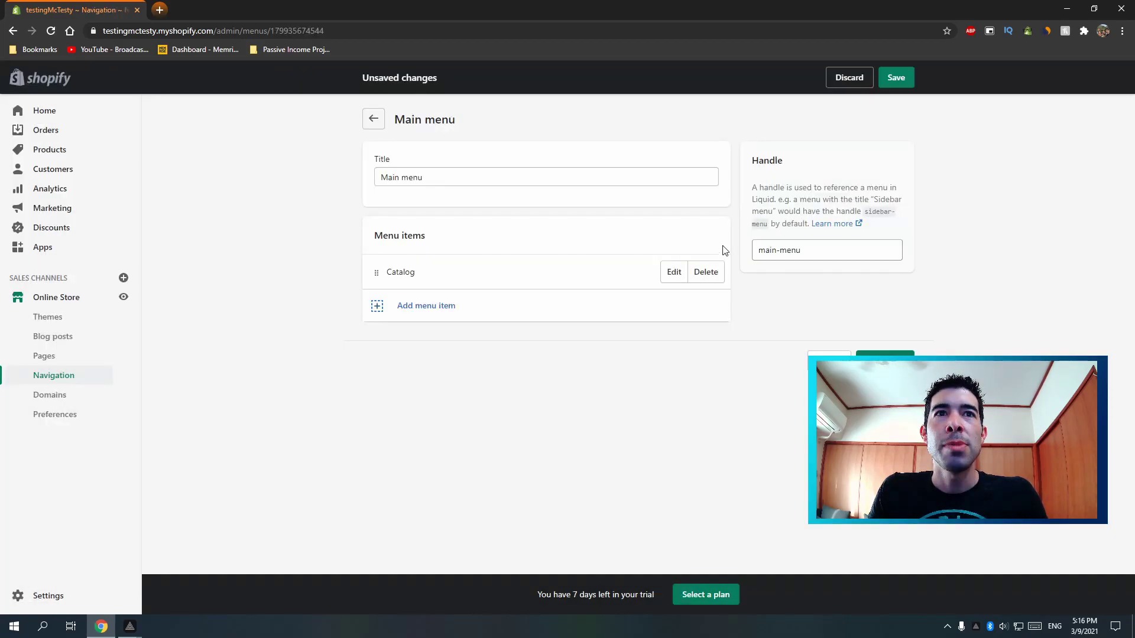
pyautogui.click(706, 272)
pyautogui.click(723, 214)
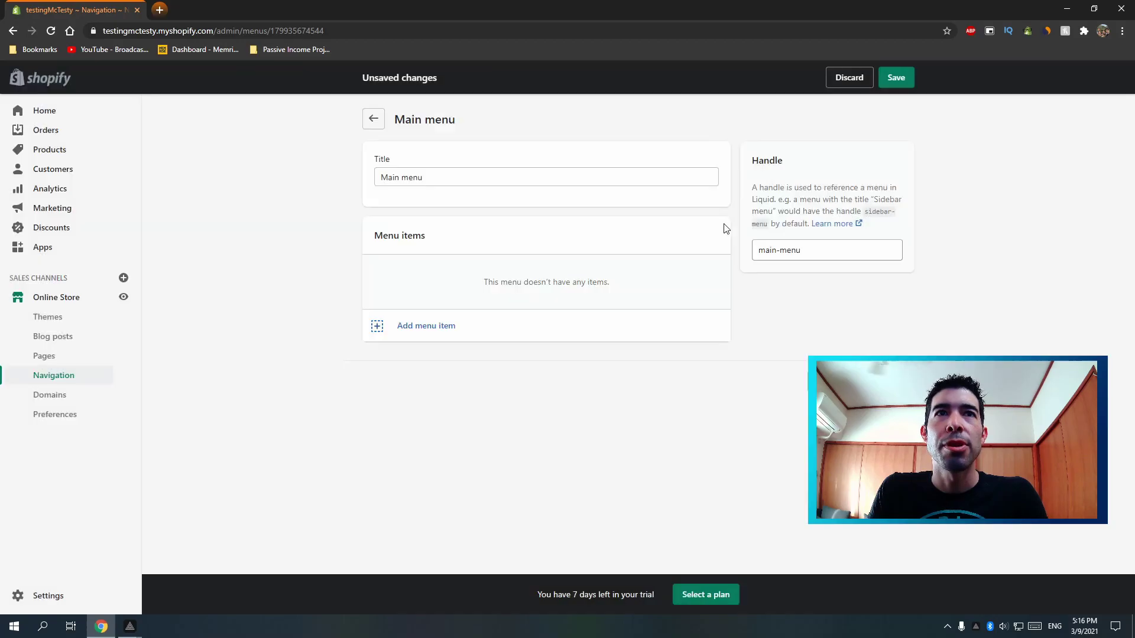
# - Add a Main menu item named "Blue Collection" that links to the Blue Collection
pyautogui.click(433, 327)
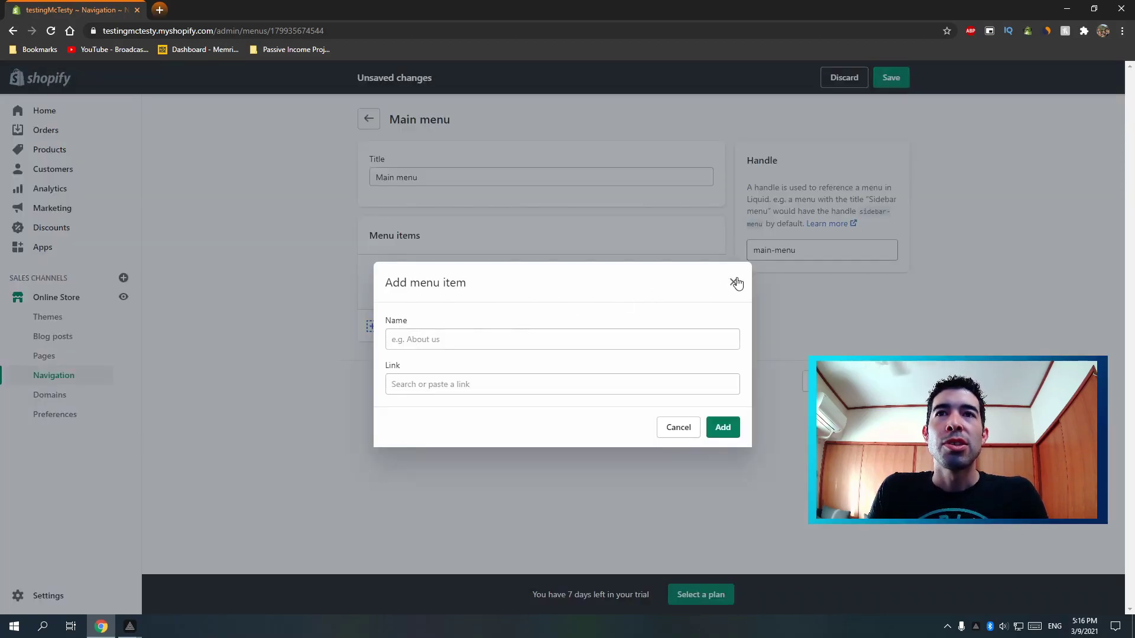
pyautogui.click(734, 282)
pyautogui.click(433, 329)
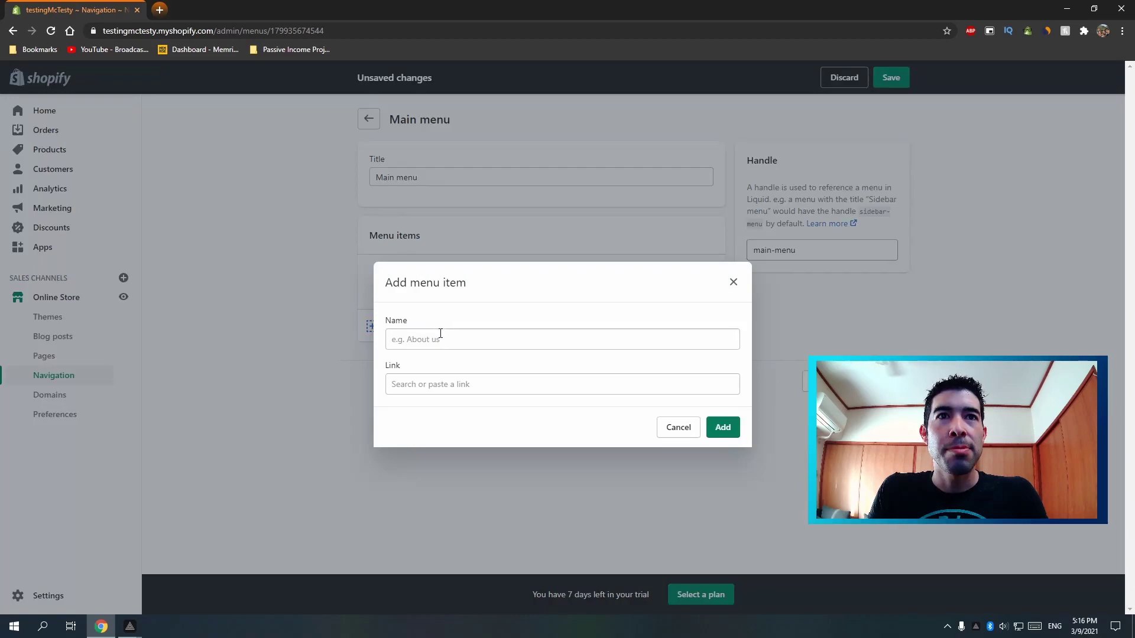
pyautogui.click(433, 387)
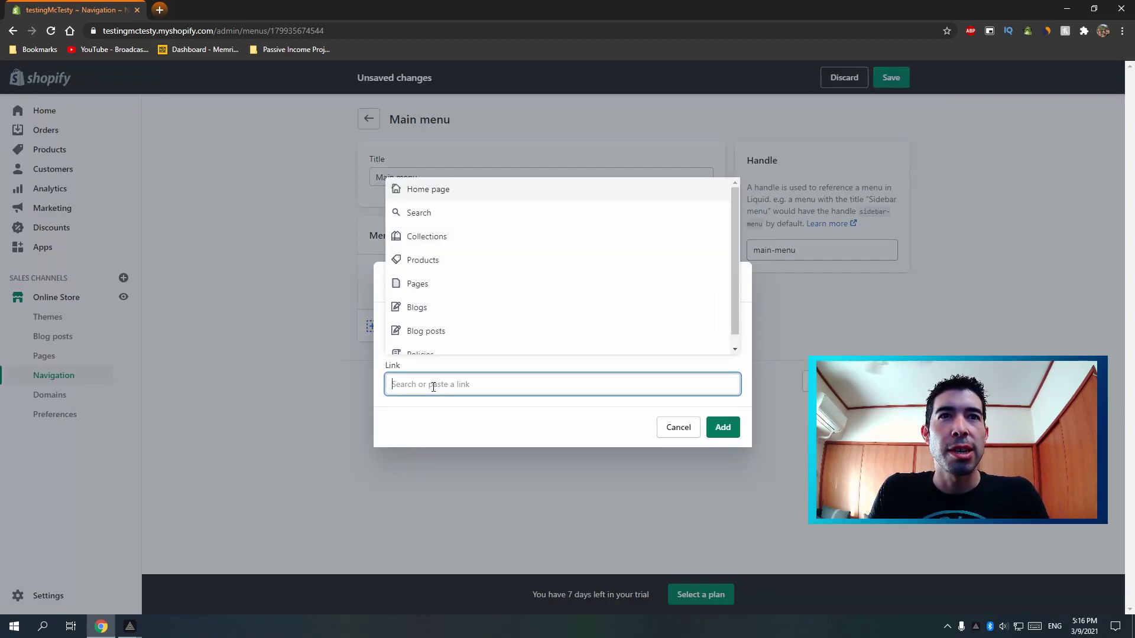
pyautogui.click(443, 240)
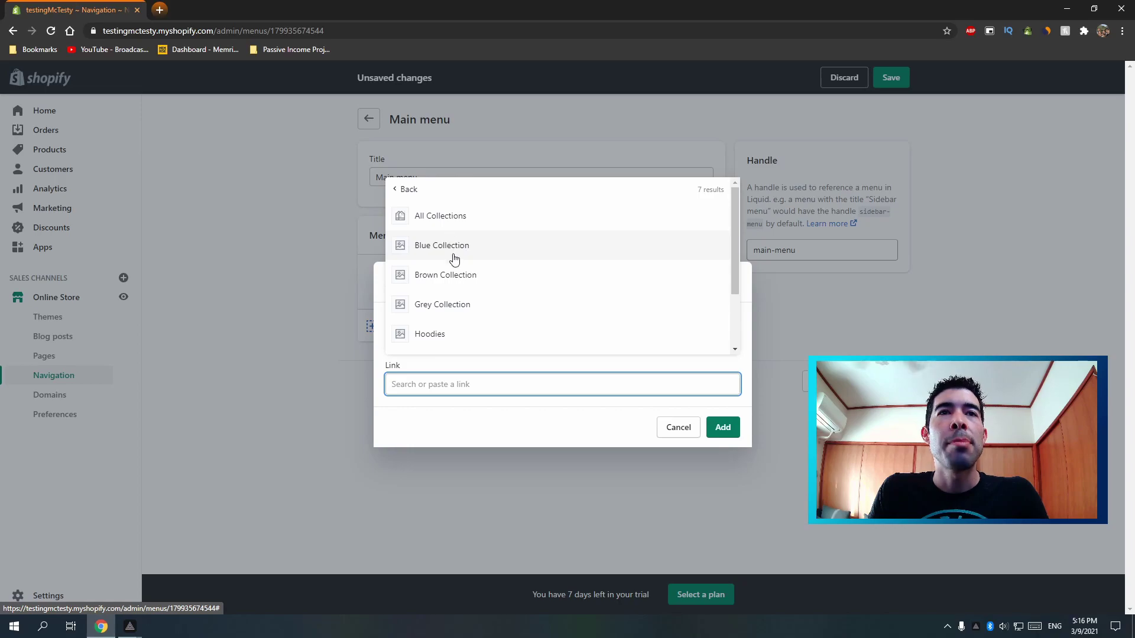
pyautogui.click(451, 254)
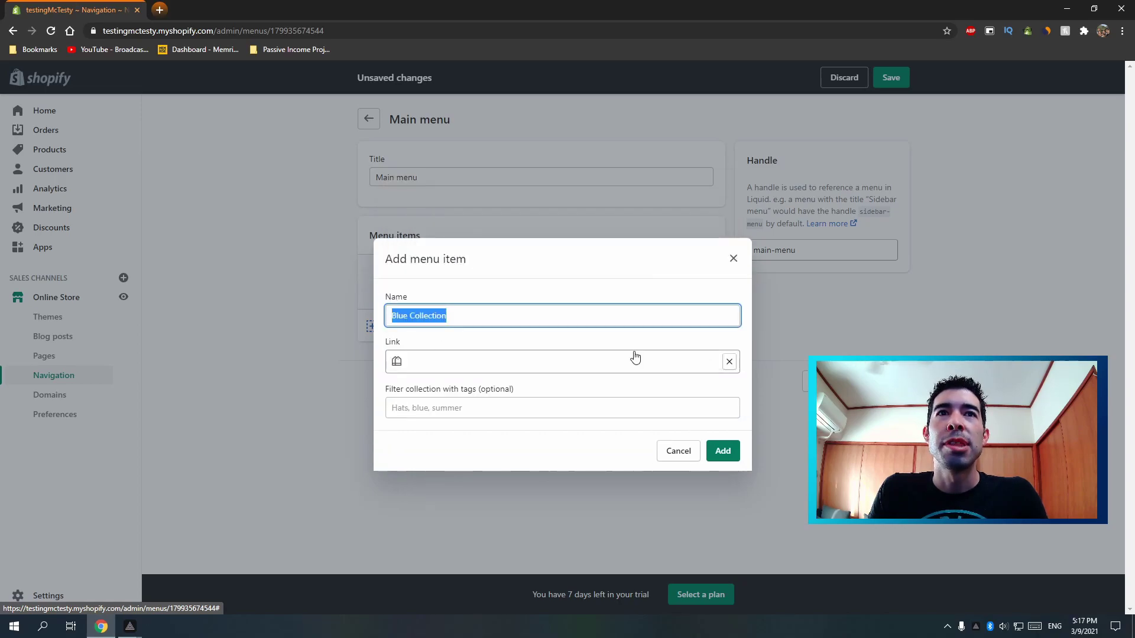
pyautogui.click(717, 455)
# - Add a Main menu item named "Brown Collection" that links to the Brown Collection
pyautogui.click(431, 309)
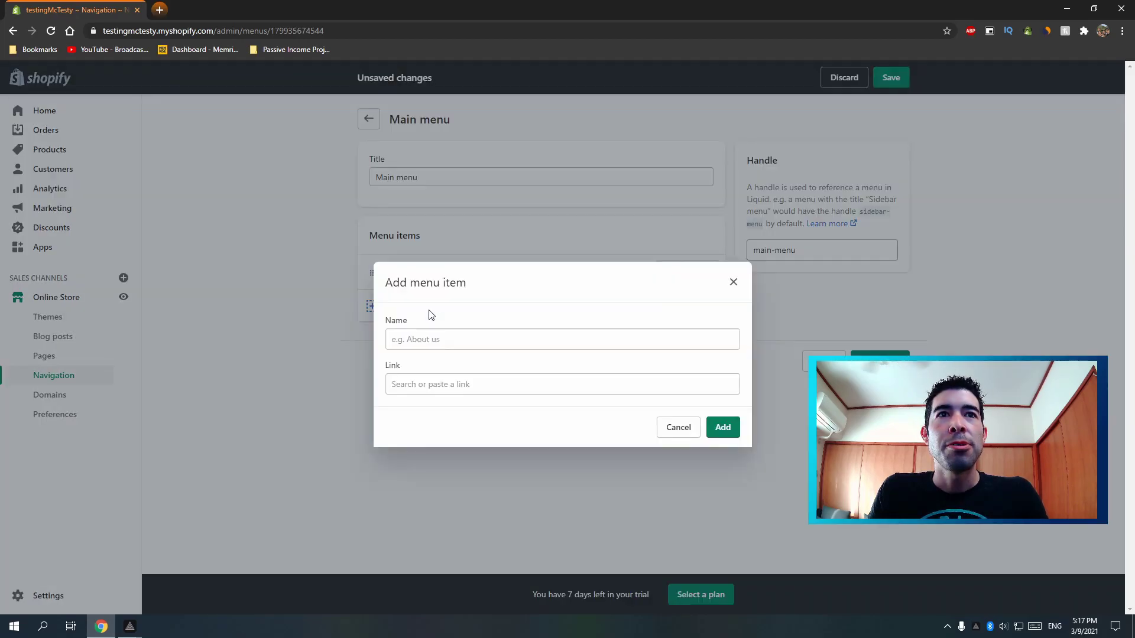
pyautogui.click(445, 385)
pyautogui.click(435, 242)
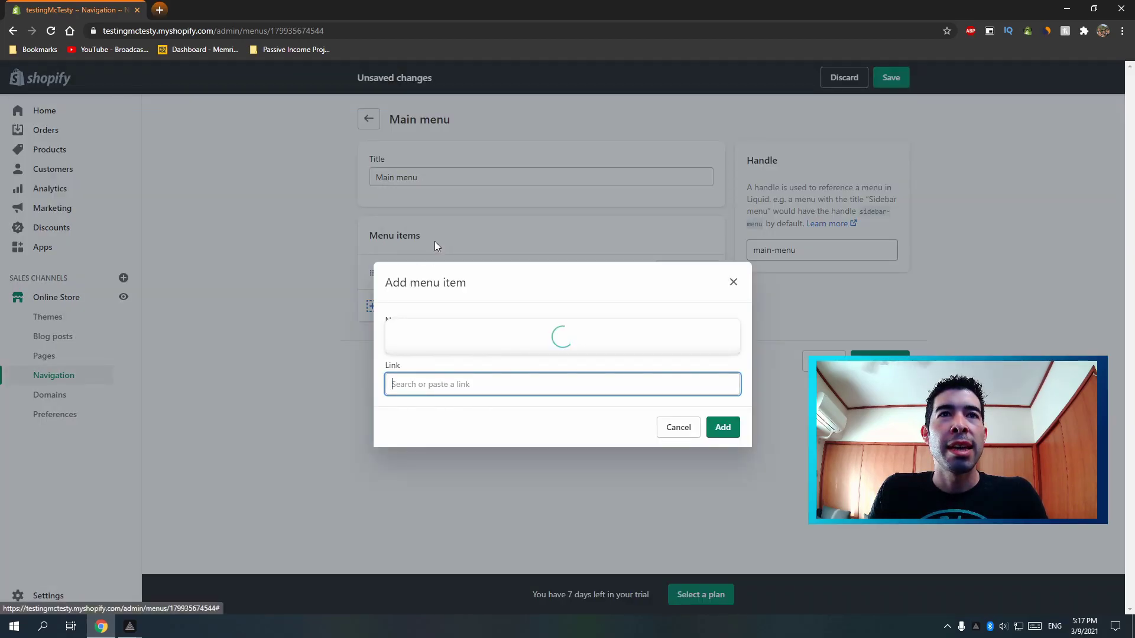
pyautogui.click(438, 275)
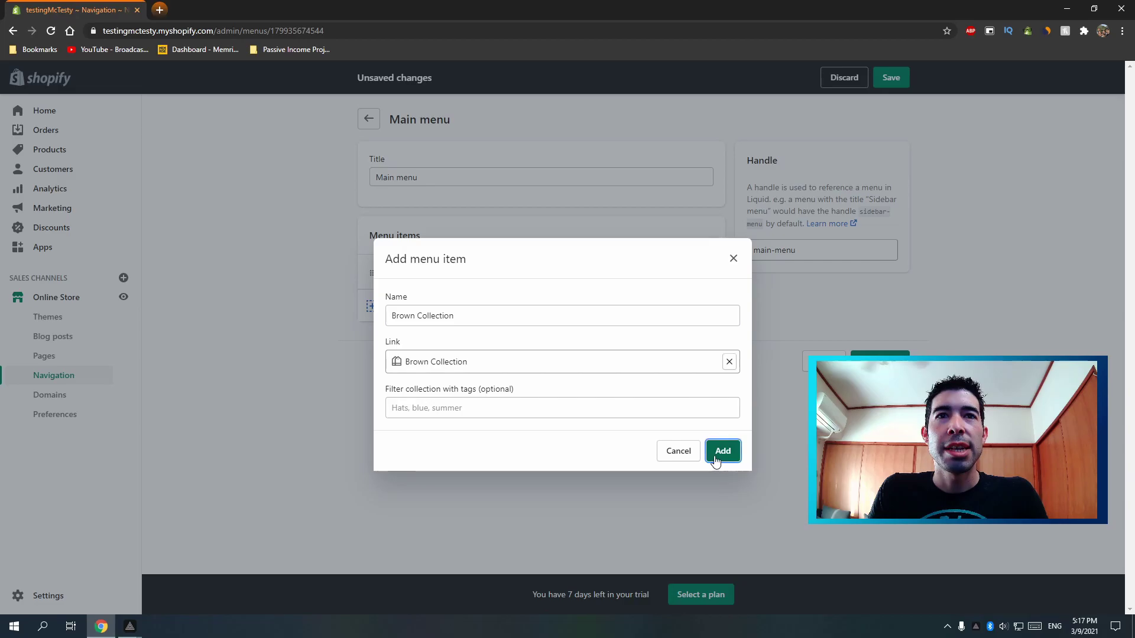
pyautogui.click(719, 454)
# - Start a new Main menu item and choose the Grey Collection as its link
pyautogui.click(437, 343)
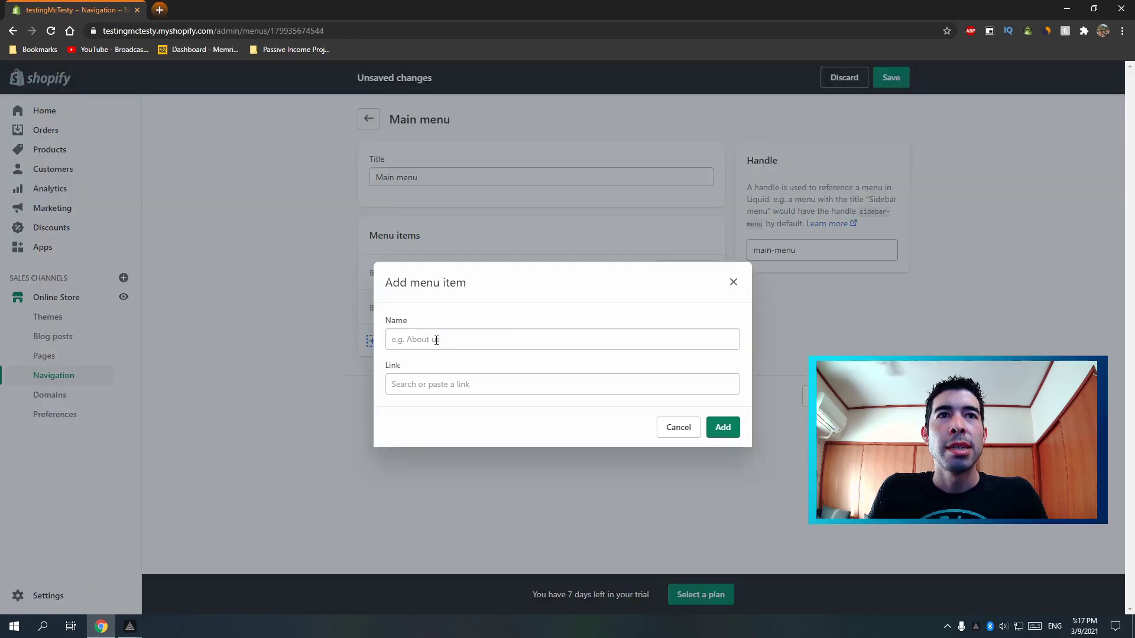
pyautogui.click(443, 383)
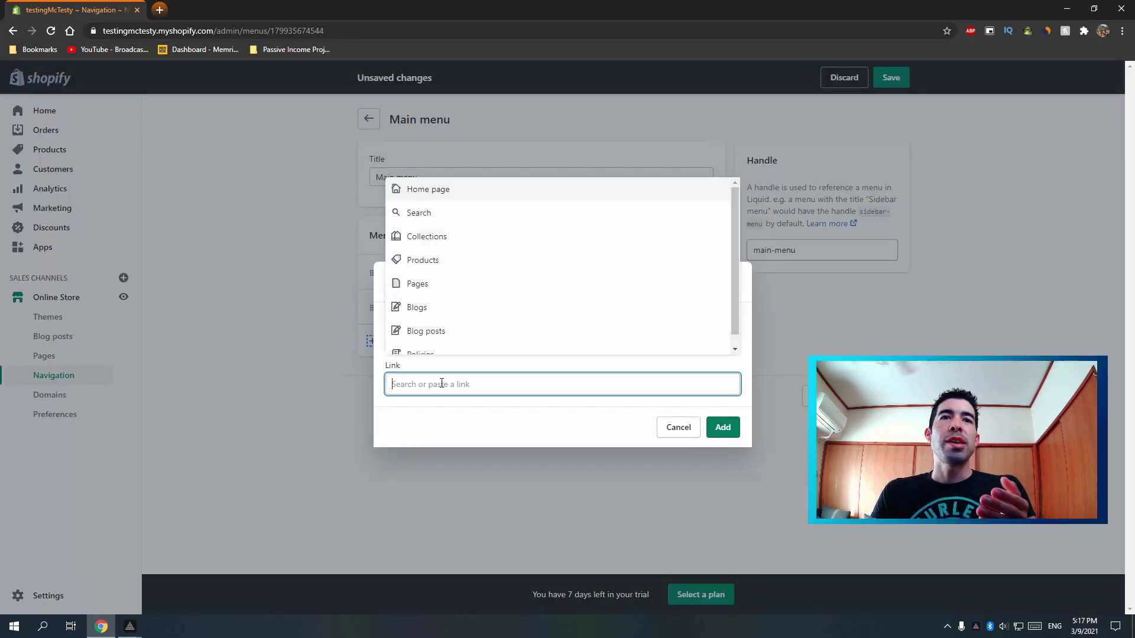
pyautogui.click(451, 241)
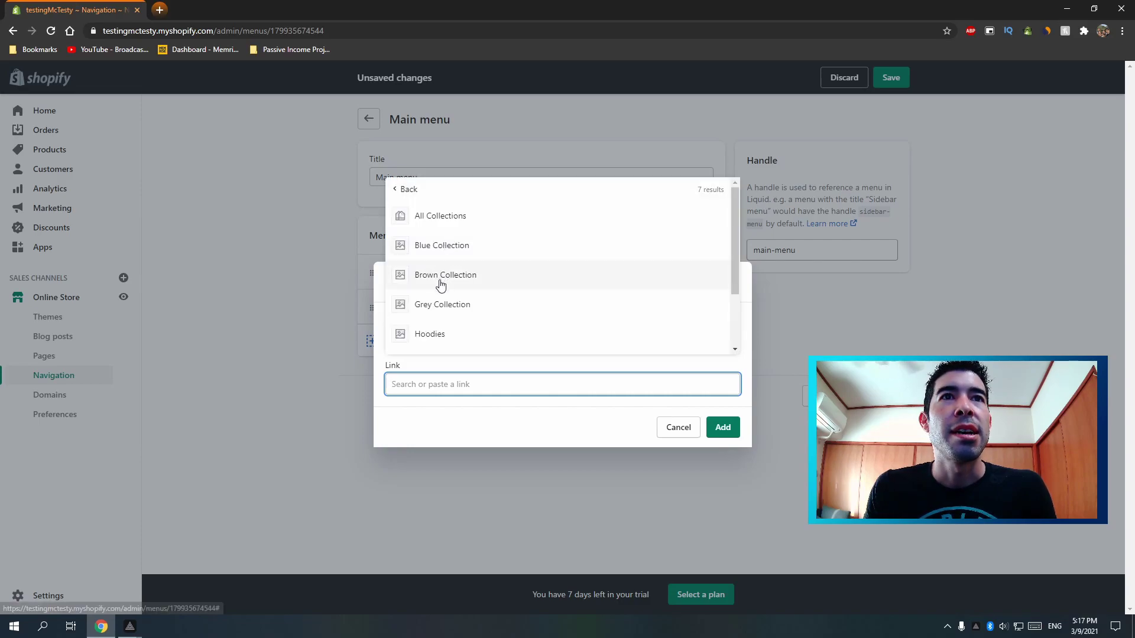
pyautogui.click(439, 305)
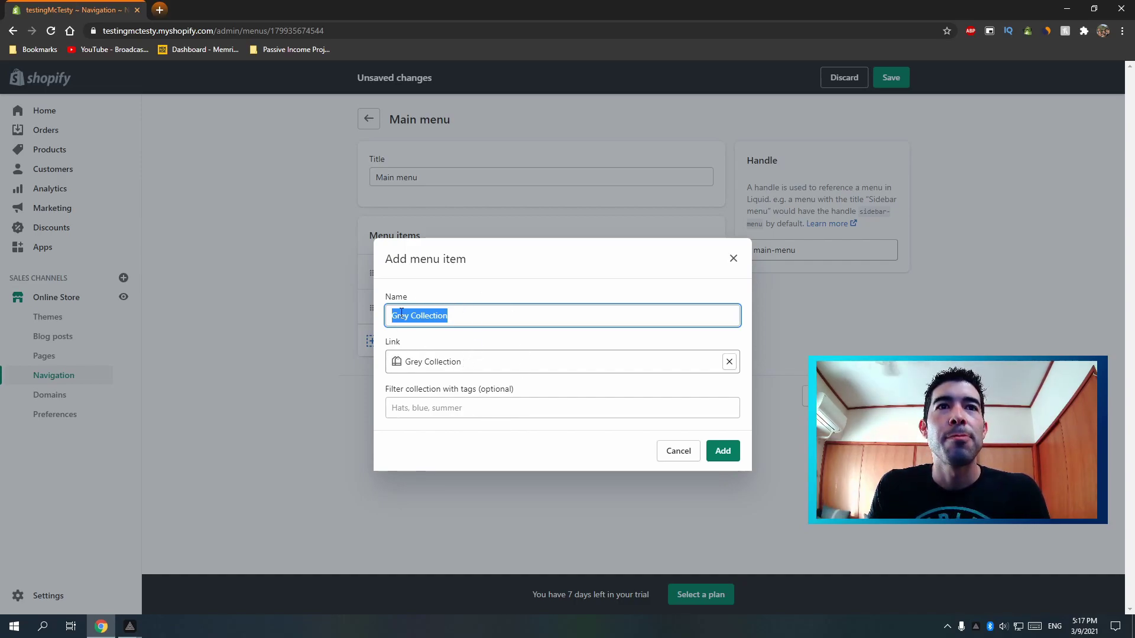
pyautogui.click(447, 409)
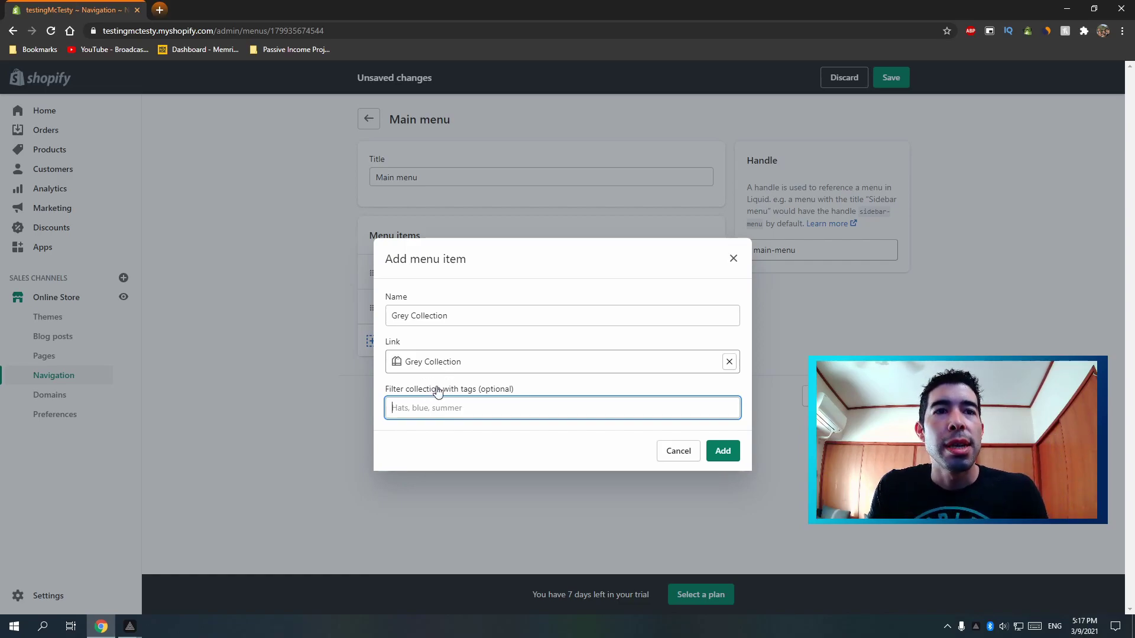
pyautogui.write('shoes')
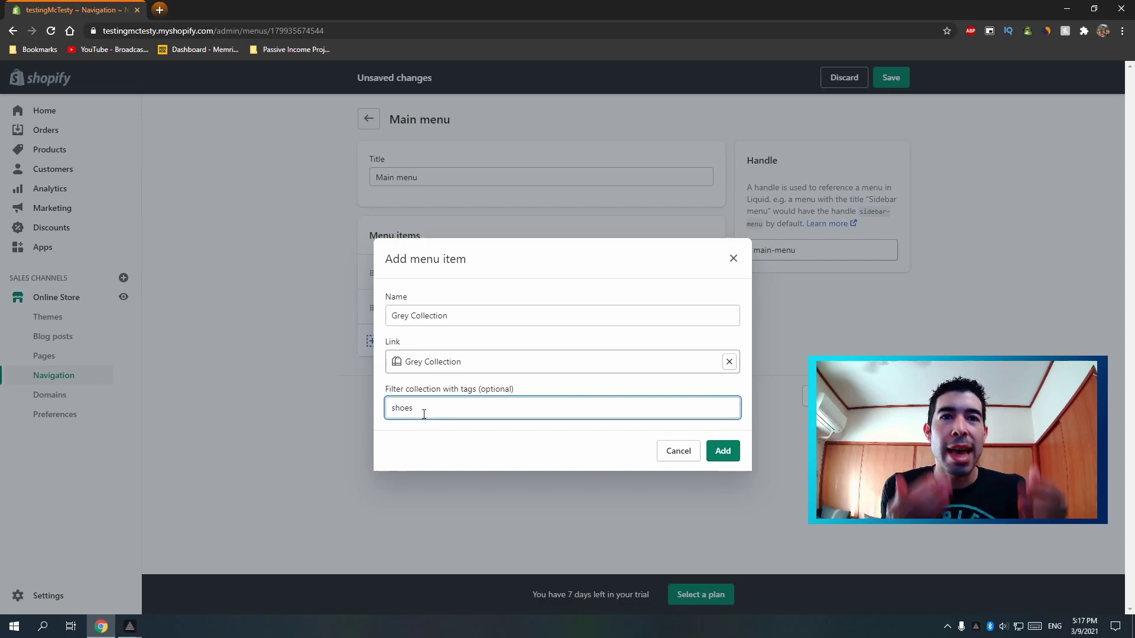
pyautogui.moveTo(424, 414); pyautogui.dragTo(382, 408)
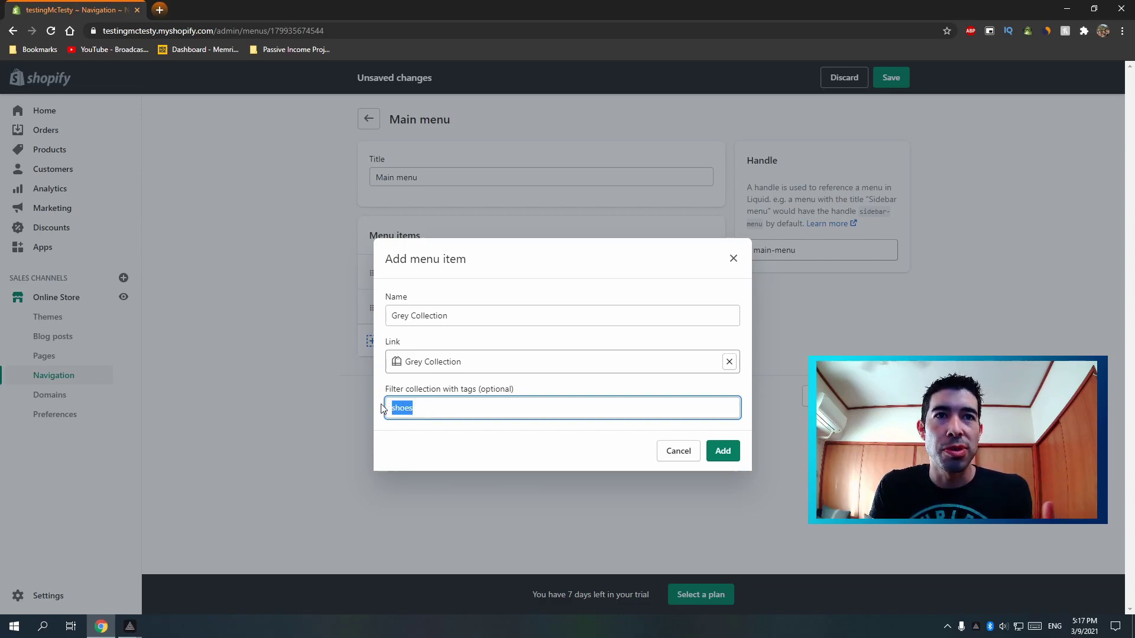
pyautogui.press('BackSpace')
# - Add the prepared Grey Collection item to the Main menu without a tag filter
pyautogui.click(512, 461)
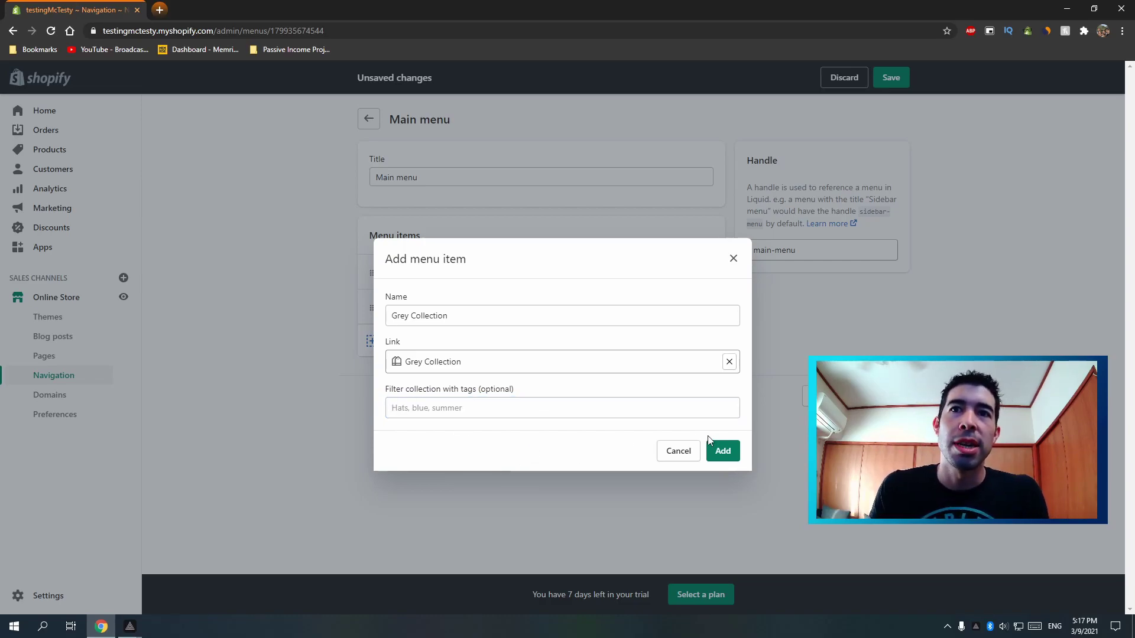
pyautogui.click(721, 449)
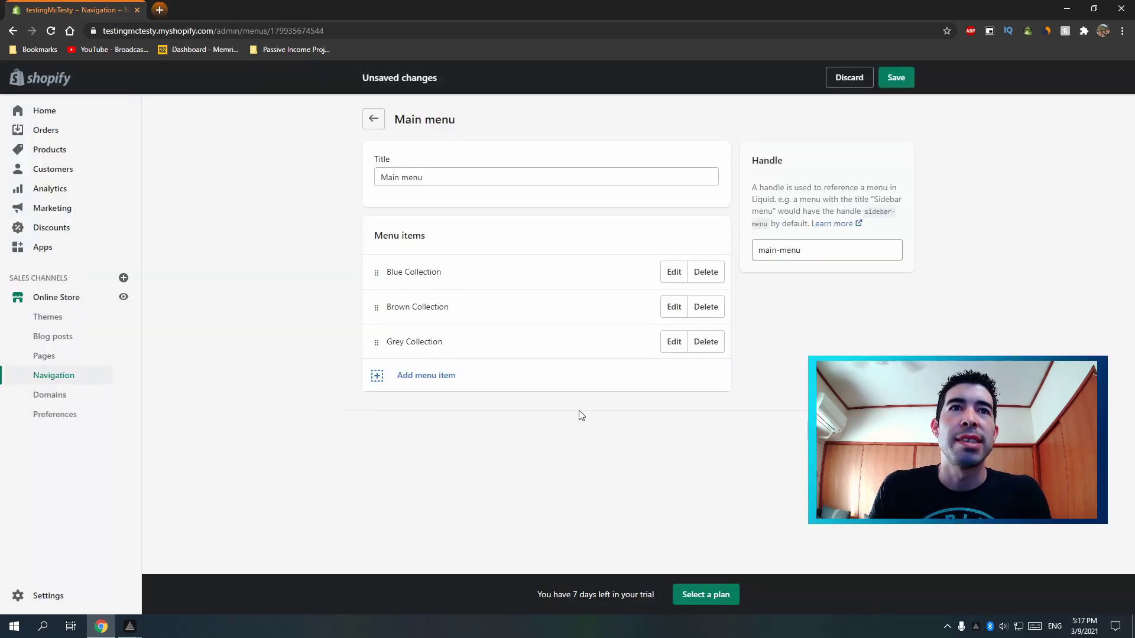
# - Add items linking to the Hoodies, Pants, Purple Collection and Shoes collections to the Main menu, and save the menu
pyautogui.click(396, 378)
pyautogui.click(428, 380)
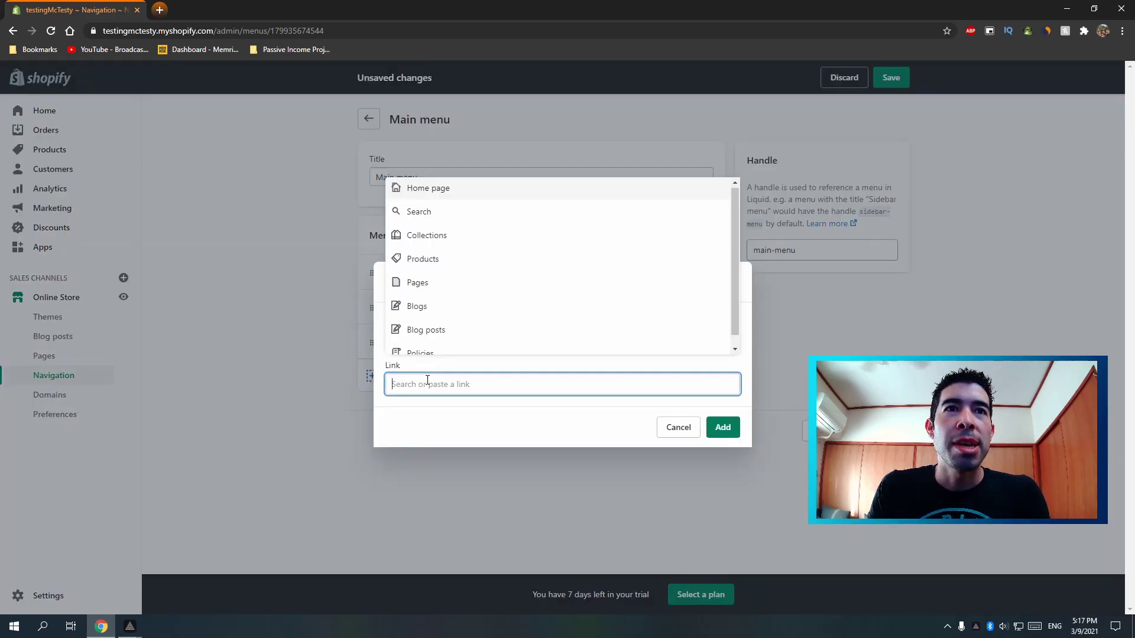
pyautogui.click(438, 236)
pyautogui.scroll(-1, 443, 277)
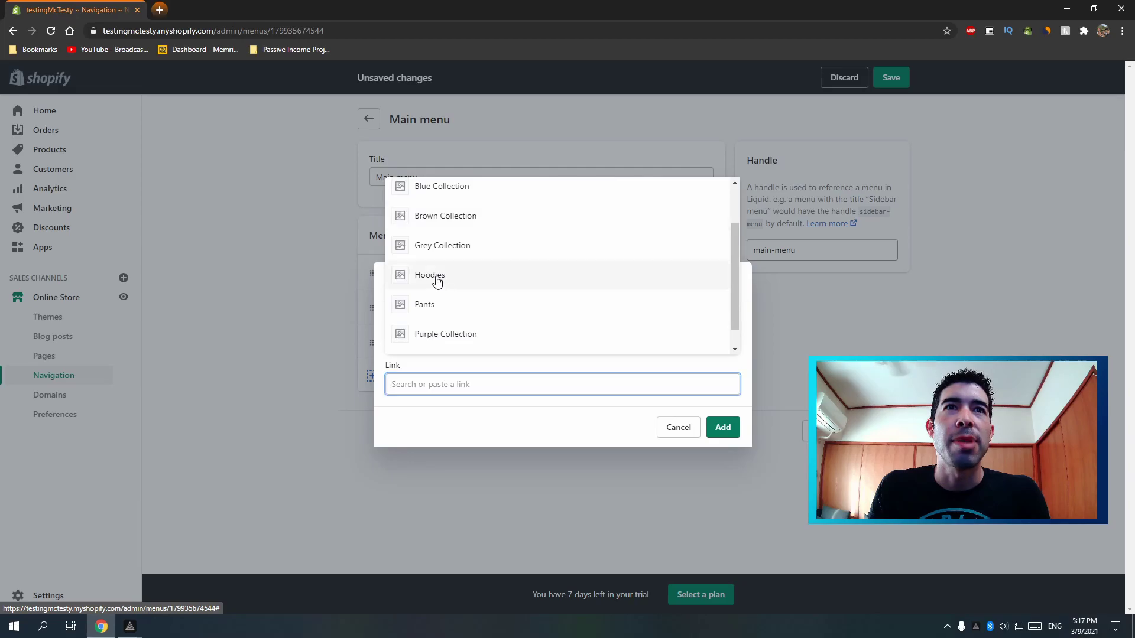
pyautogui.click(436, 276)
pyautogui.click(449, 362)
pyautogui.click(451, 385)
pyautogui.click(451, 386)
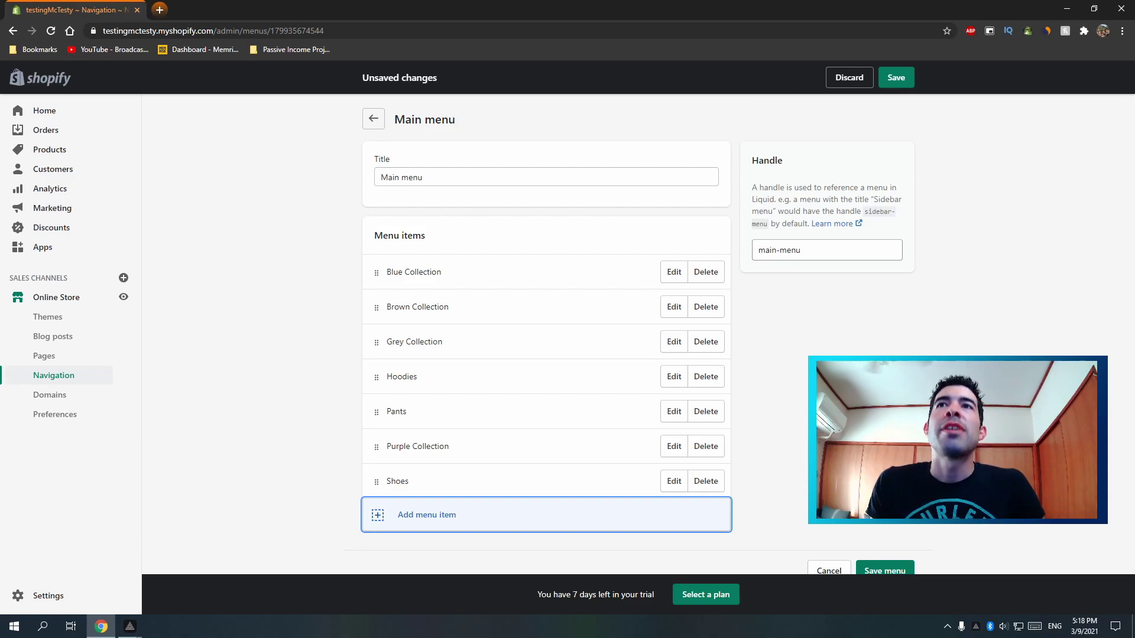
pyautogui.click(889, 80)
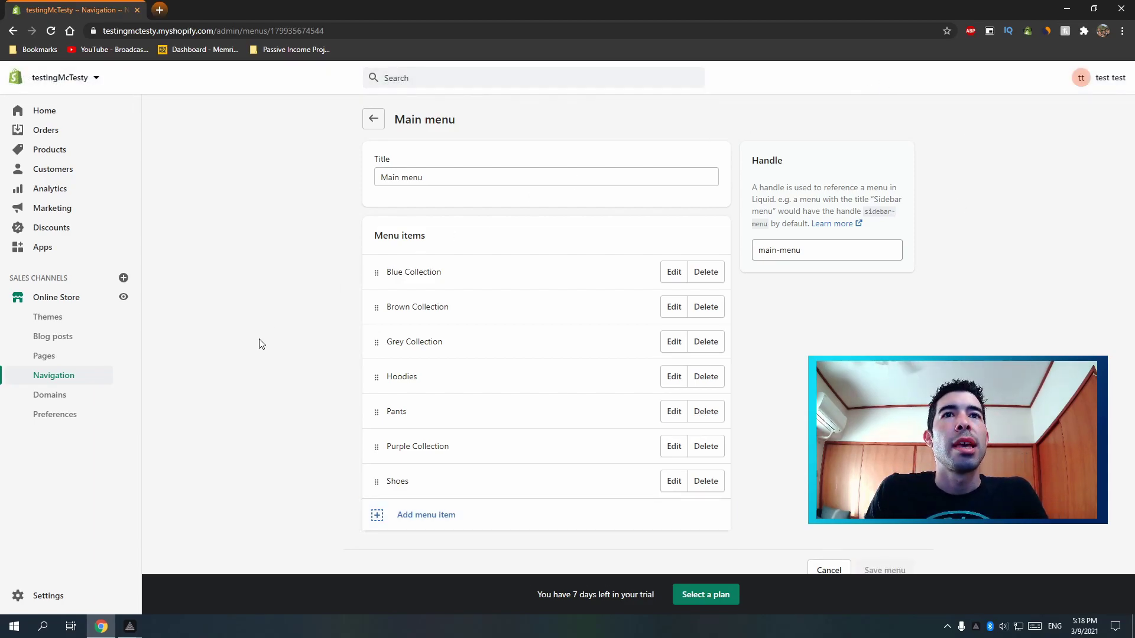
# - View the live storefront to check the collection links in its header navigation, and close it again
pyautogui.click(124, 297)
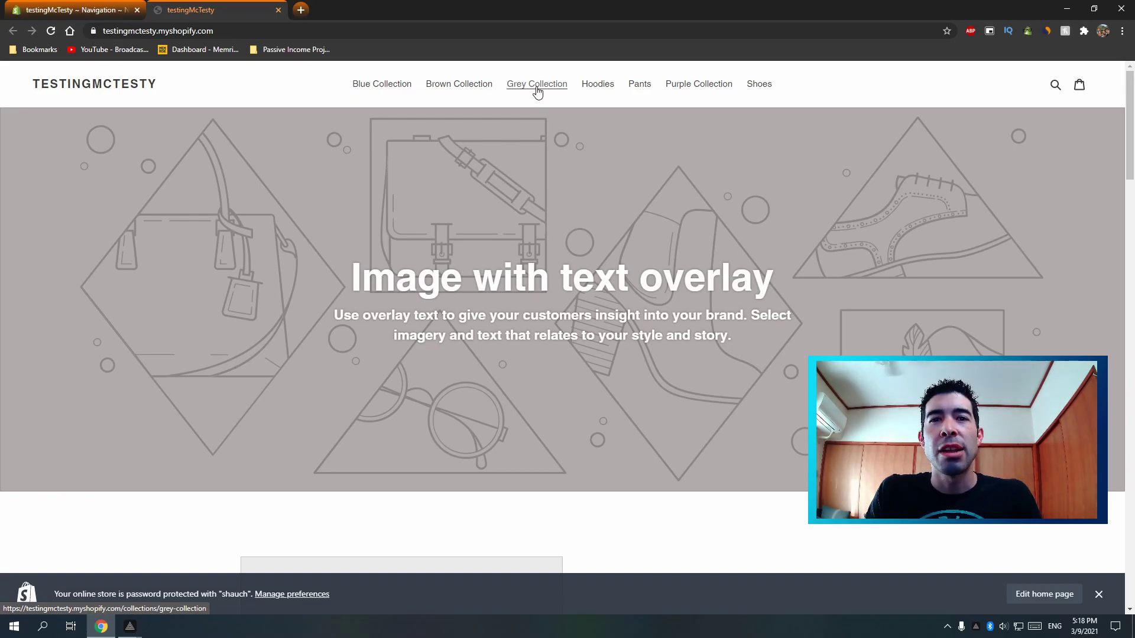
pyautogui.click(278, 10)
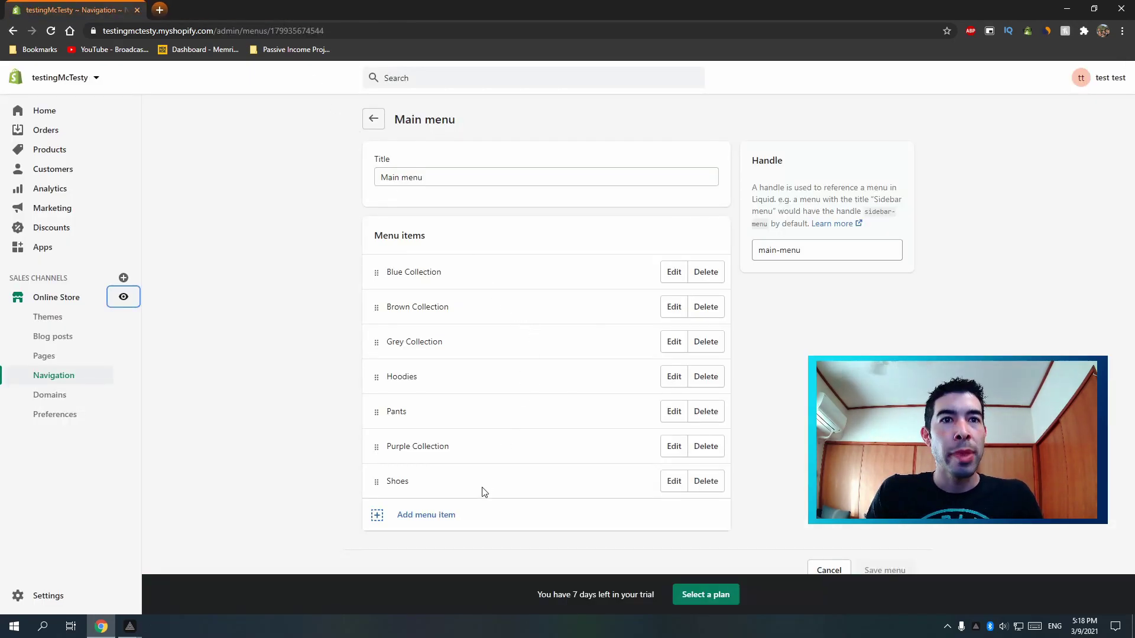
# - Add a Main menu item named "Home" linking to the home page and move it to the start of the menu
pyautogui.click(448, 524)
pyautogui.click(461, 389)
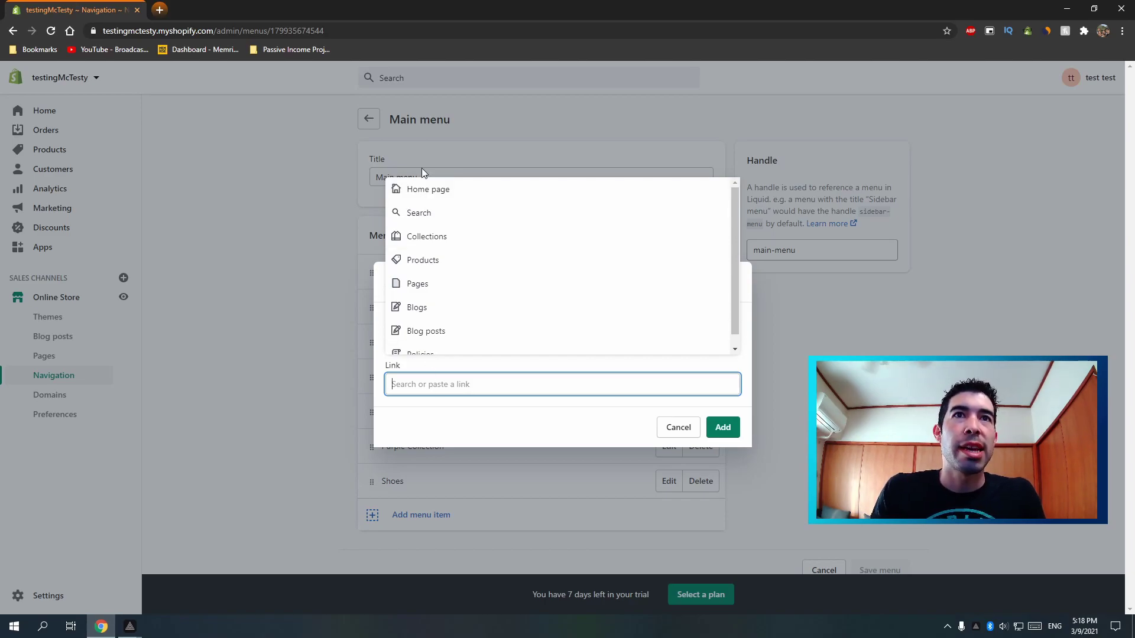
pyautogui.click(420, 189)
pyautogui.click(440, 339)
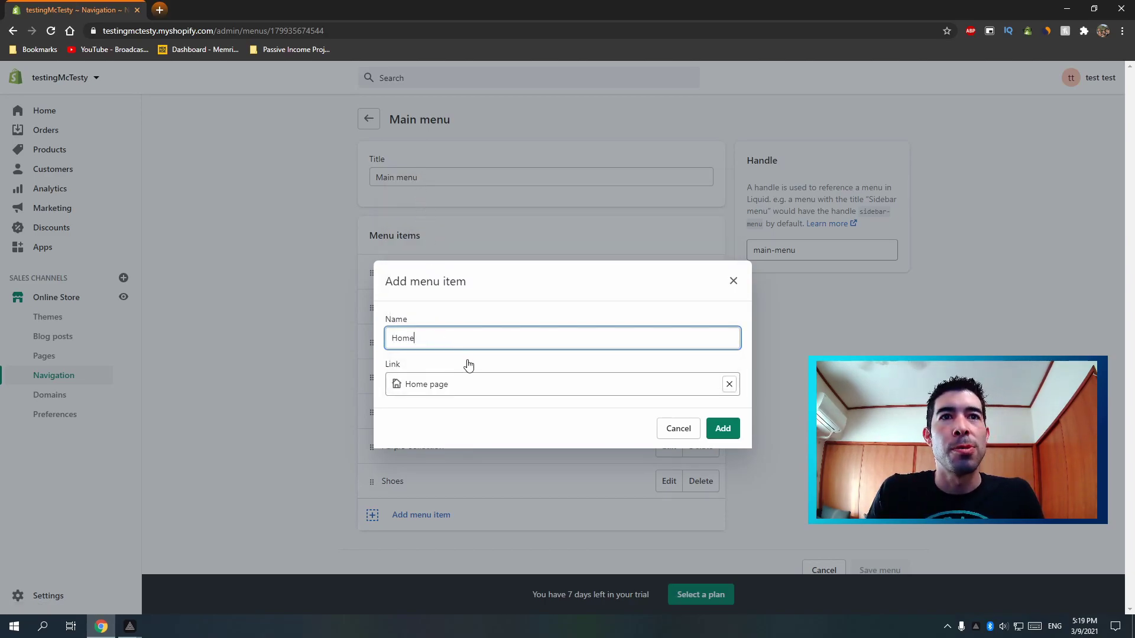
pyautogui.click(722, 428)
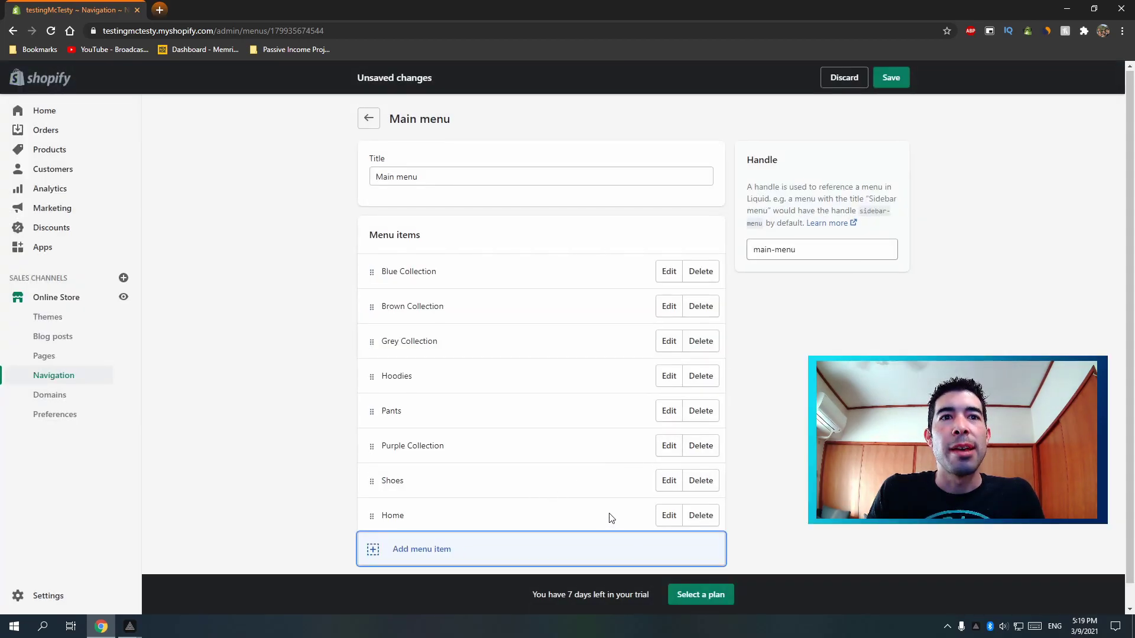
pyautogui.scroll(-1, 611, 518)
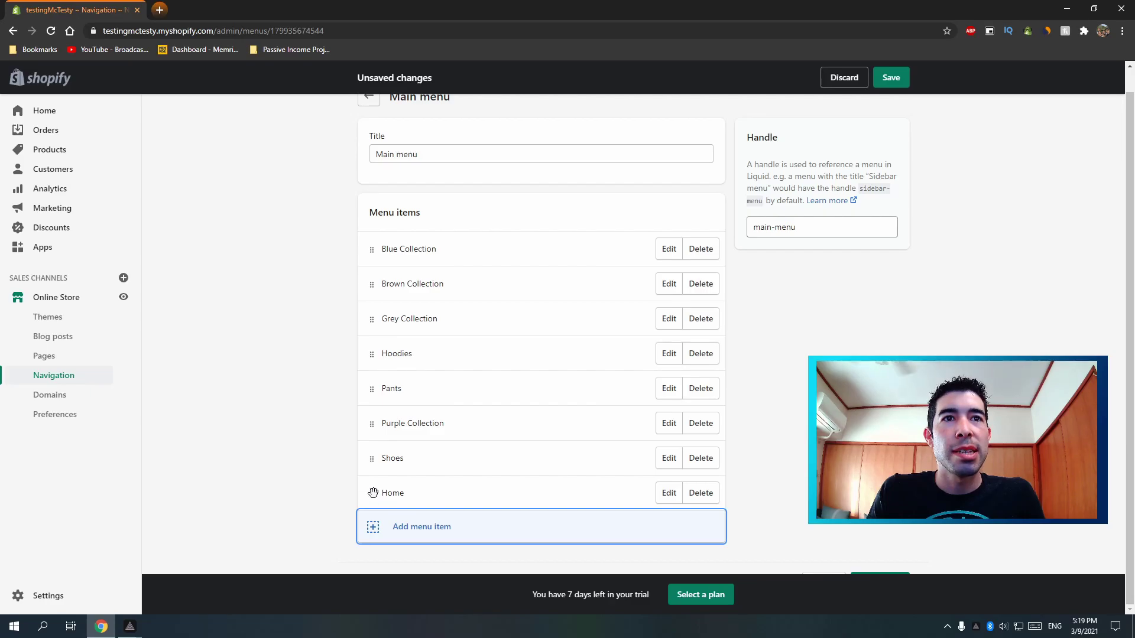
pyautogui.moveTo(373, 493); pyautogui.dragTo(372, 235)
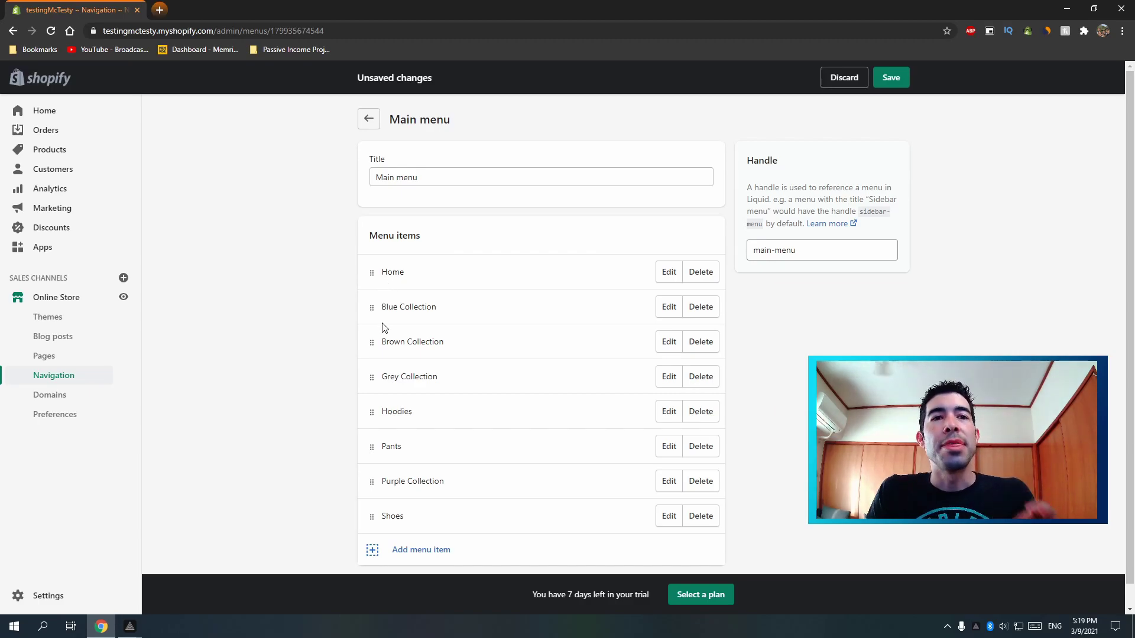
# - Add a Main menu item "All Collections" linking to all collections and place it directly after Home
pyautogui.scroll(-1, 390, 384)
pyautogui.click(414, 528)
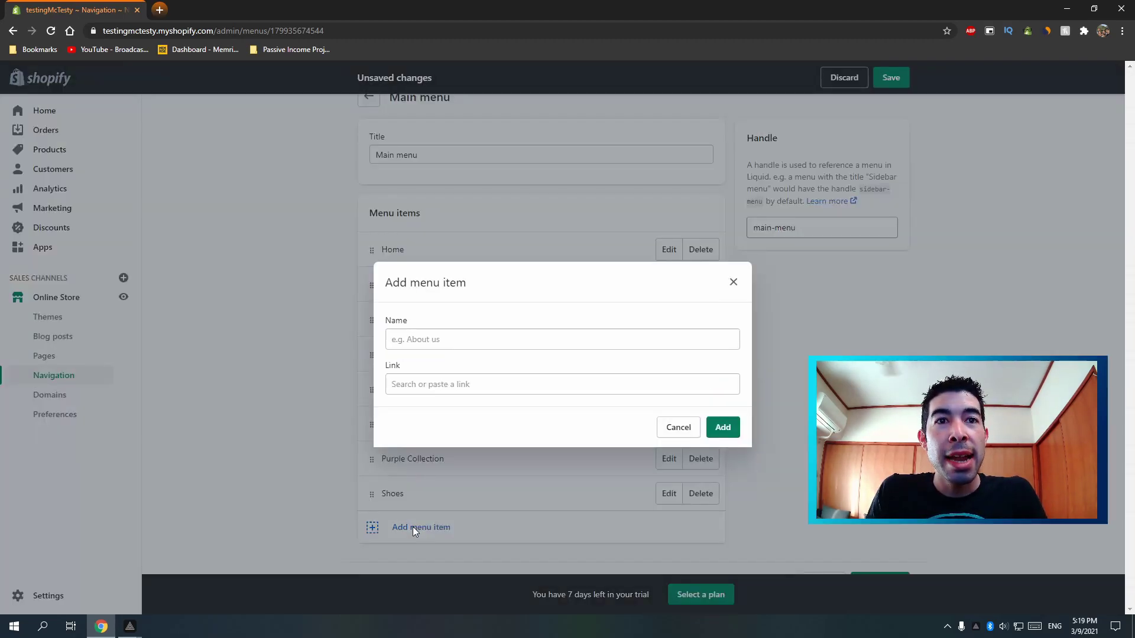
pyautogui.click(434, 385)
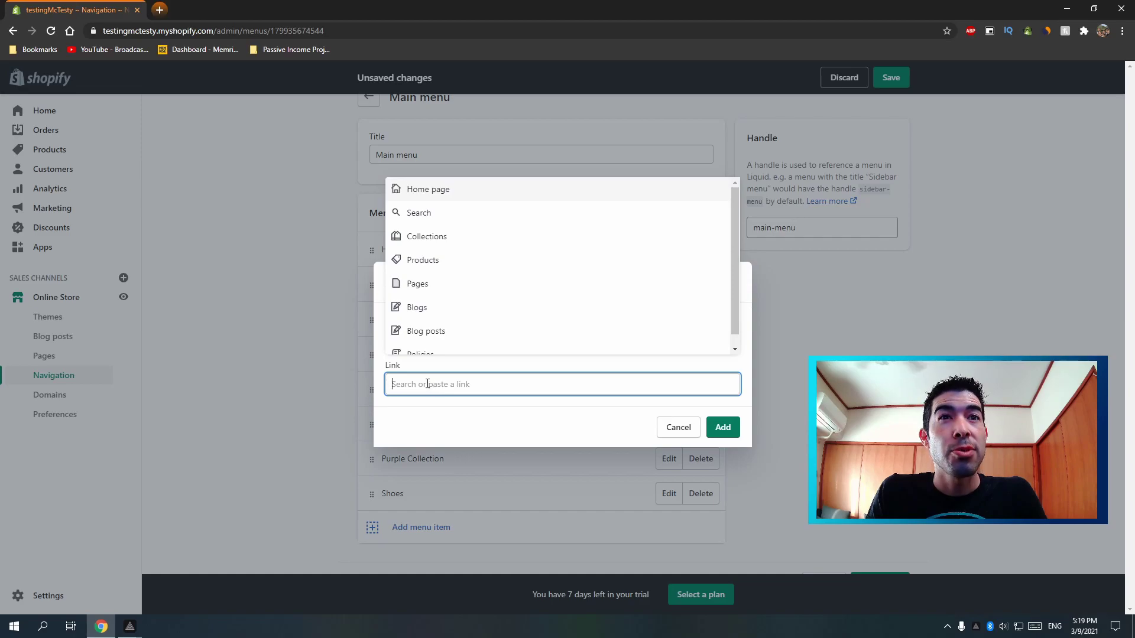
pyautogui.click(434, 238)
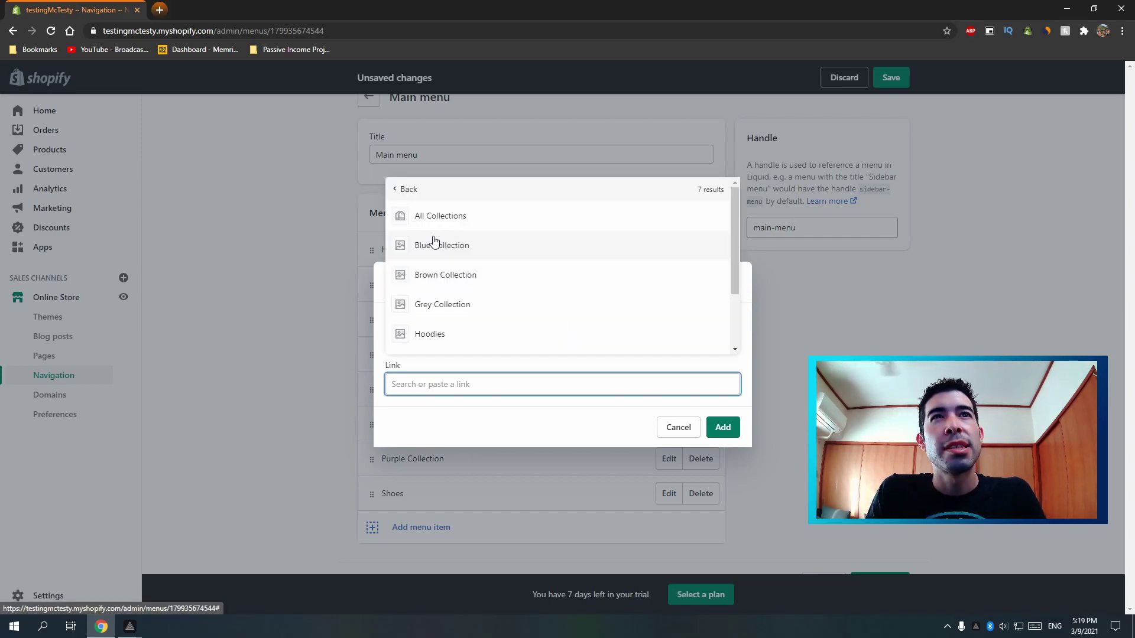
pyautogui.click(431, 219)
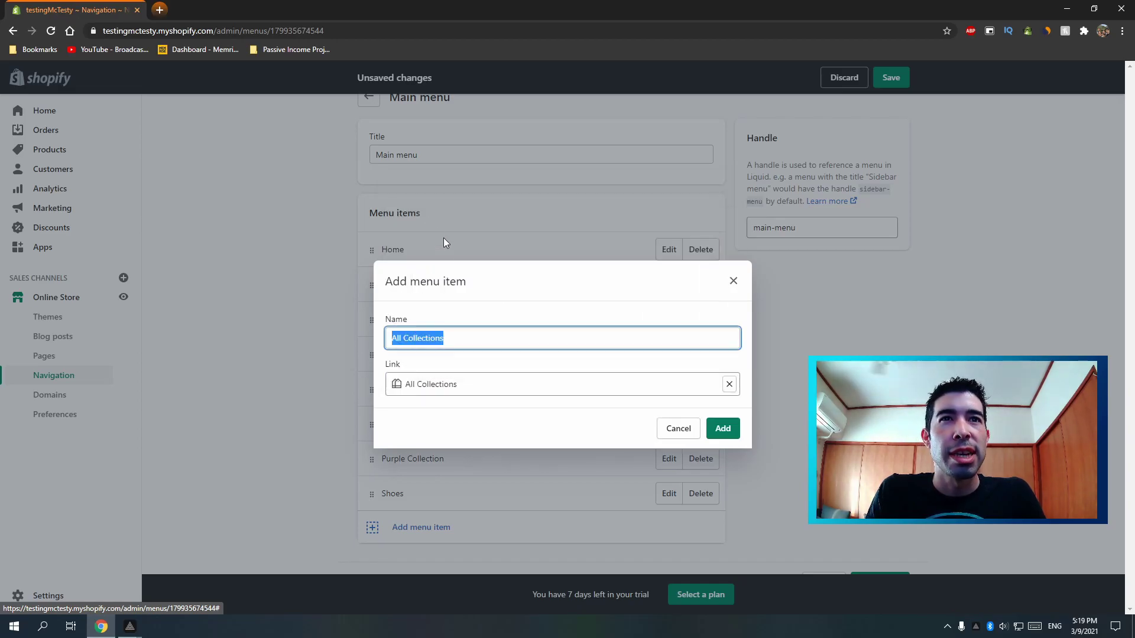
pyautogui.click(722, 423)
pyautogui.scroll(-1, 539, 477)
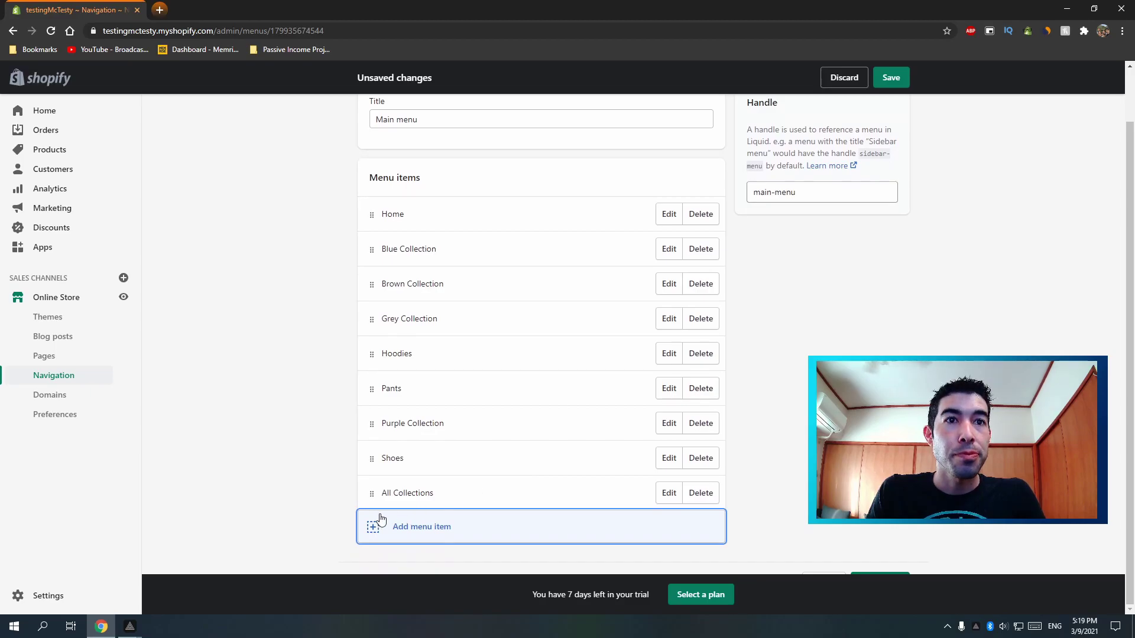
pyautogui.moveTo(370, 492); pyautogui.dragTo(361, 261)
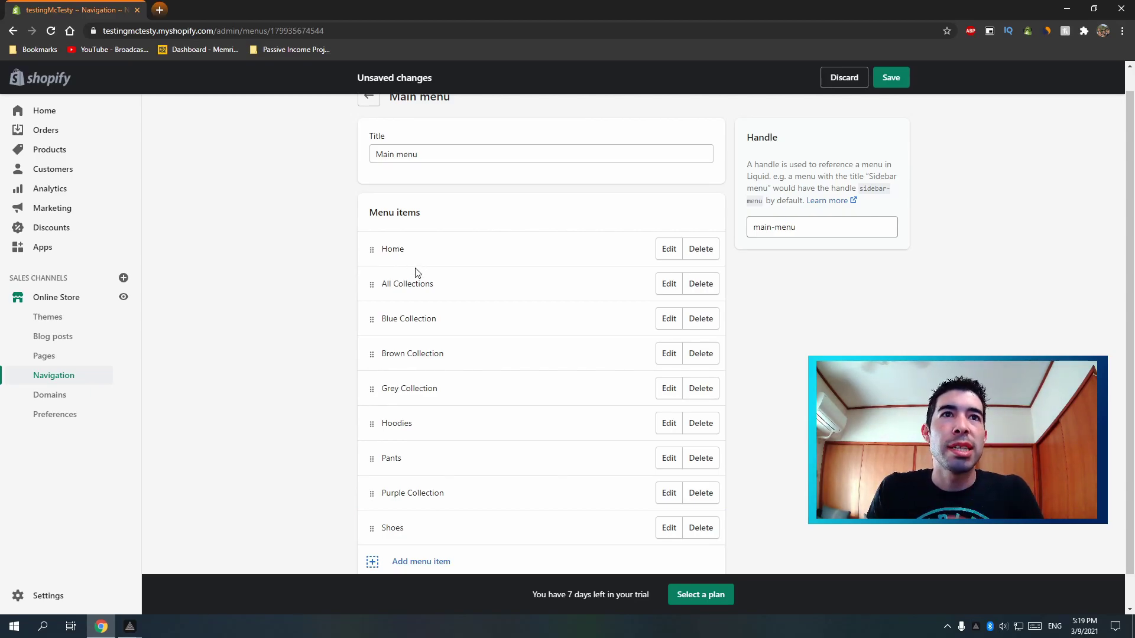
# - Rename the "All Collections" item of the Main menu to "Shop Collections"
pyautogui.click(668, 286)
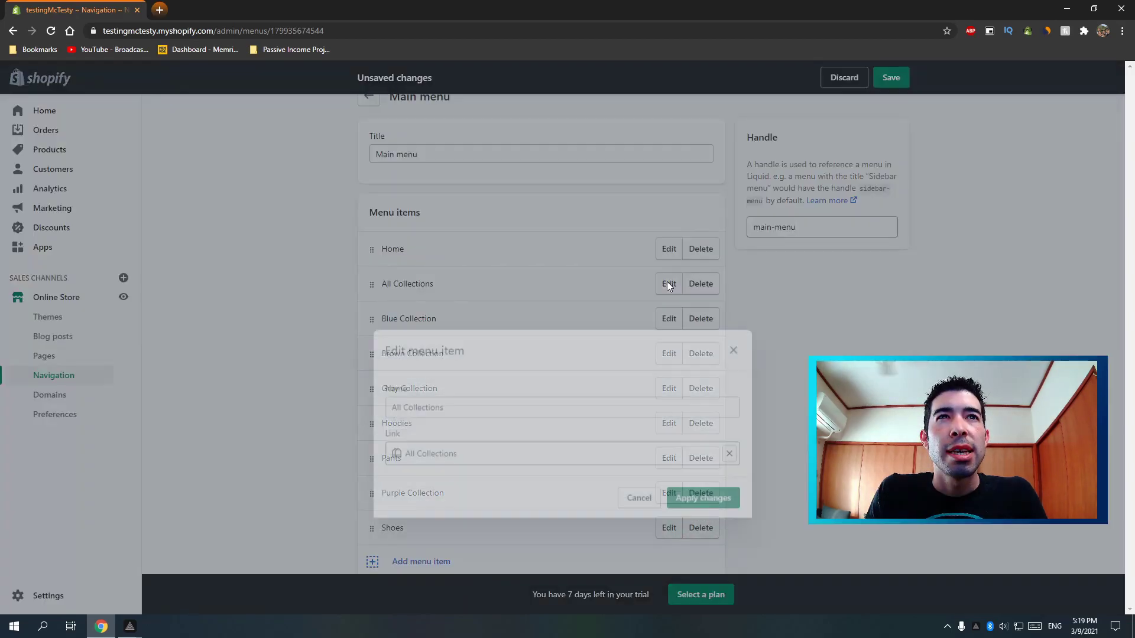
pyautogui.doubleClick(405, 336)
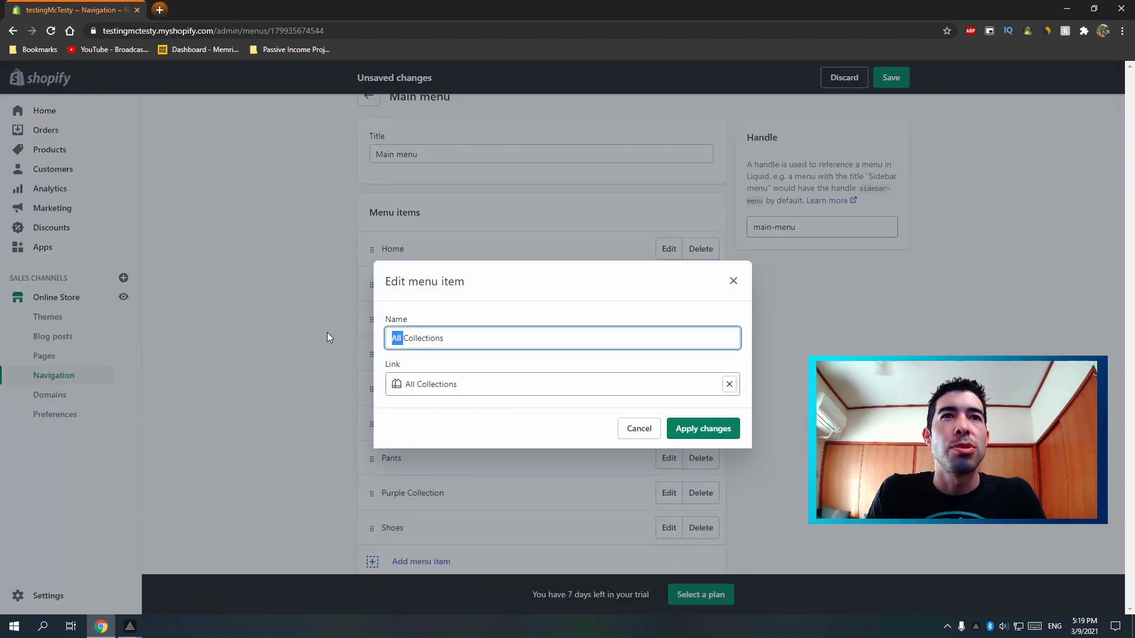
pyautogui.write('Sh')
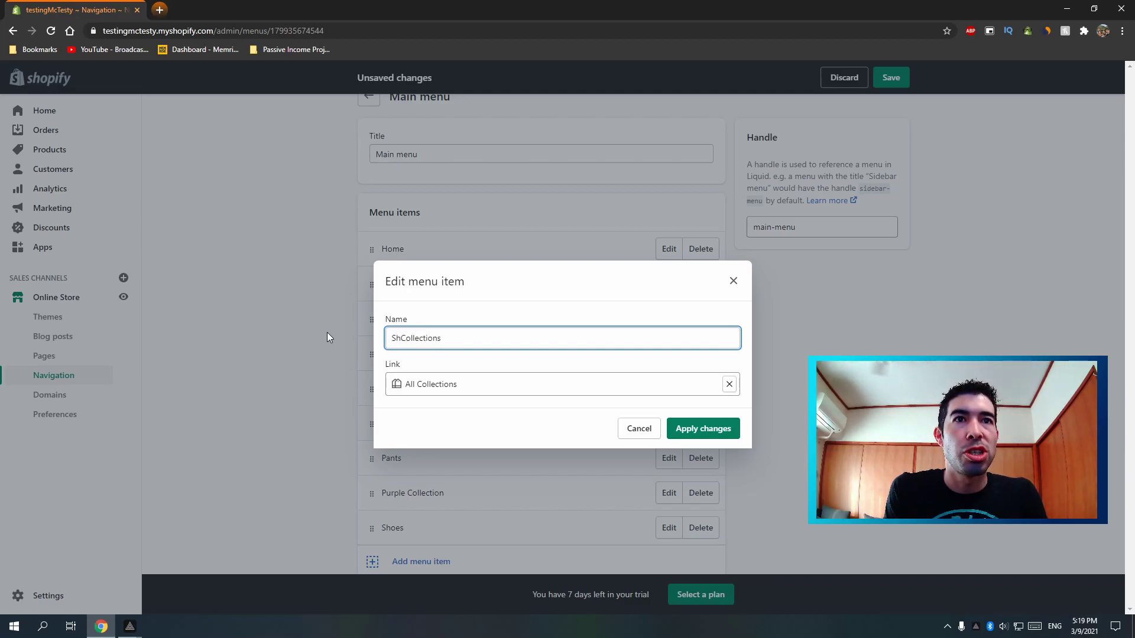
pyautogui.write('op')
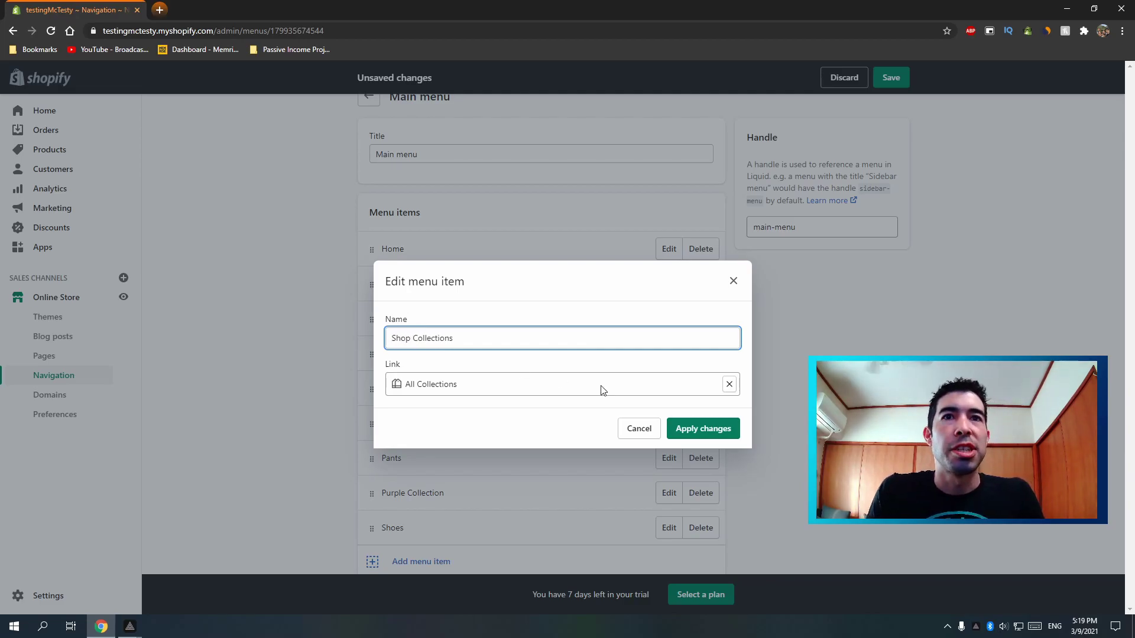
pyautogui.click(690, 429)
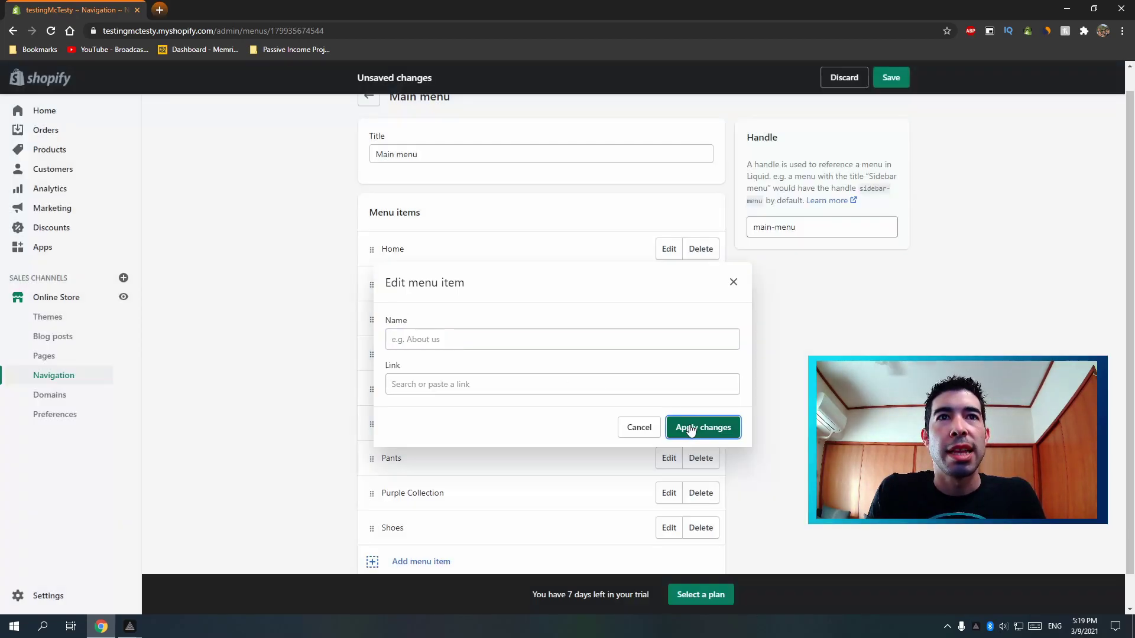
pyautogui.click(331, 347)
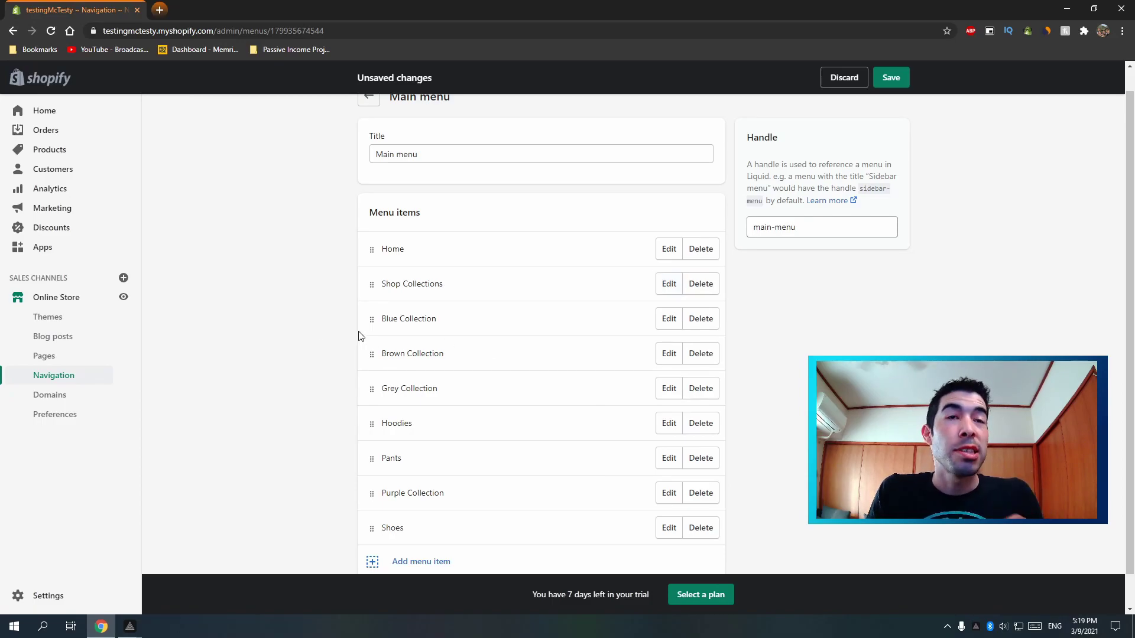
# - Nest the Blue Collection, Brown Collection and Grey Collection items, in that order, as sub-items of Shop Collections, and collapse the group
pyautogui.moveTo(373, 320); pyautogui.dragTo(398, 335)
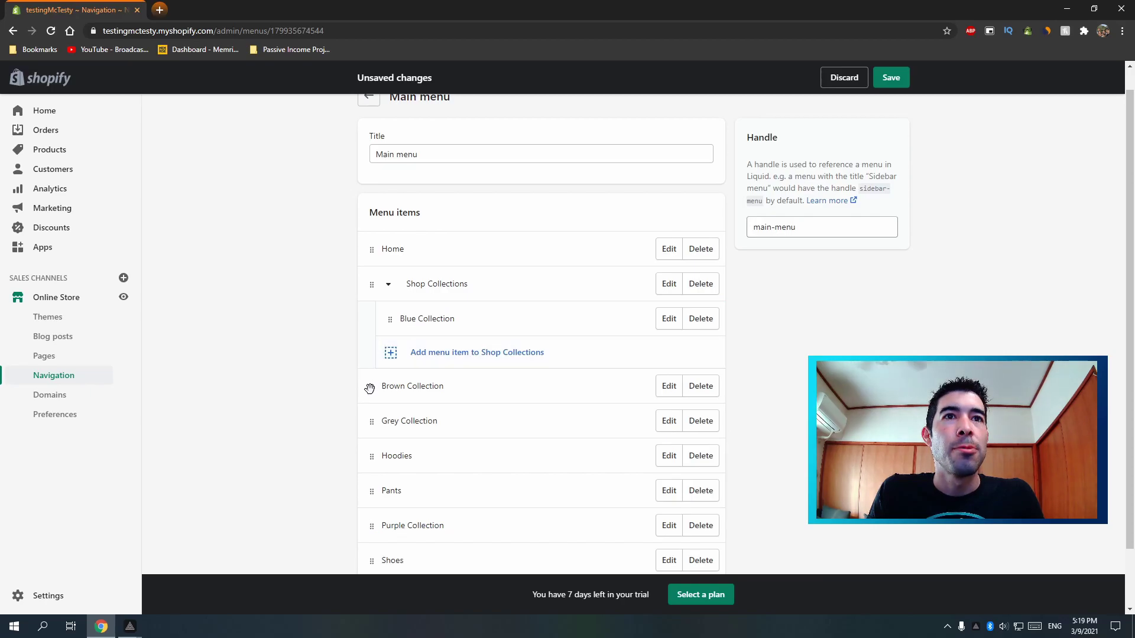
pyautogui.moveTo(369, 388); pyautogui.dragTo(389, 336)
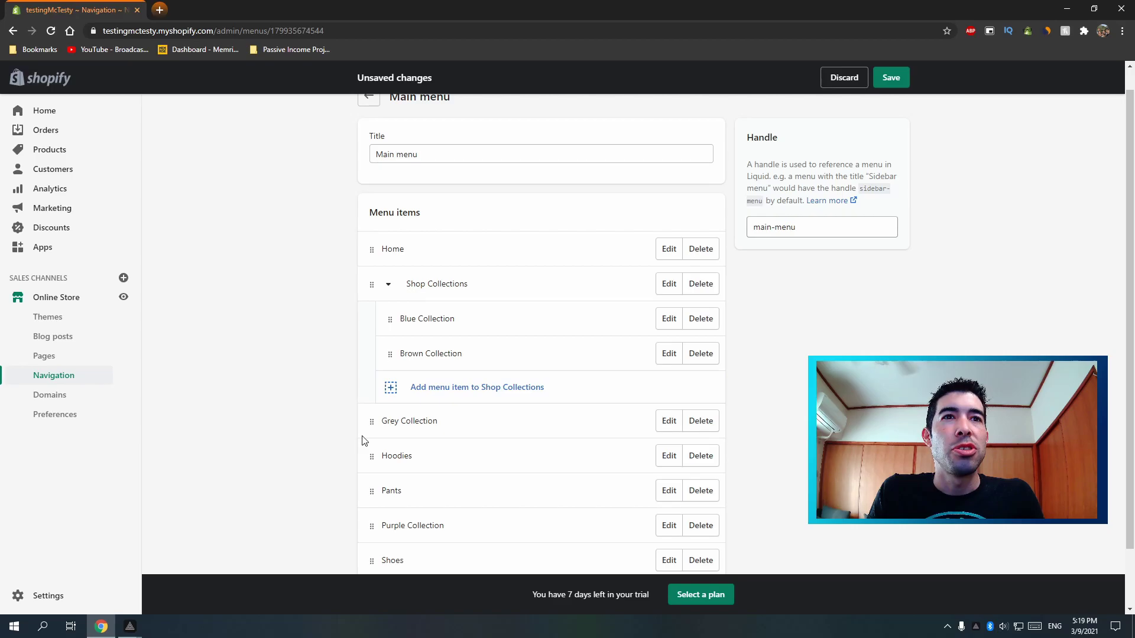
pyautogui.moveTo(371, 420); pyautogui.dragTo(430, 351)
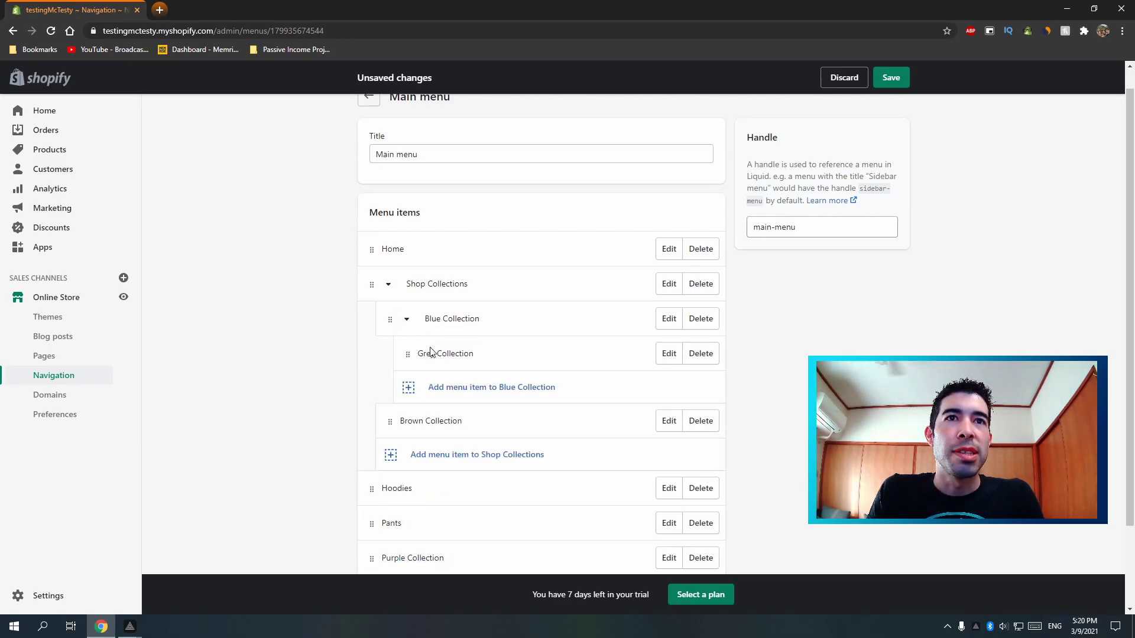
pyautogui.moveTo(389, 420); pyautogui.dragTo(394, 358)
pyautogui.moveTo(390, 354); pyautogui.dragTo(394, 301)
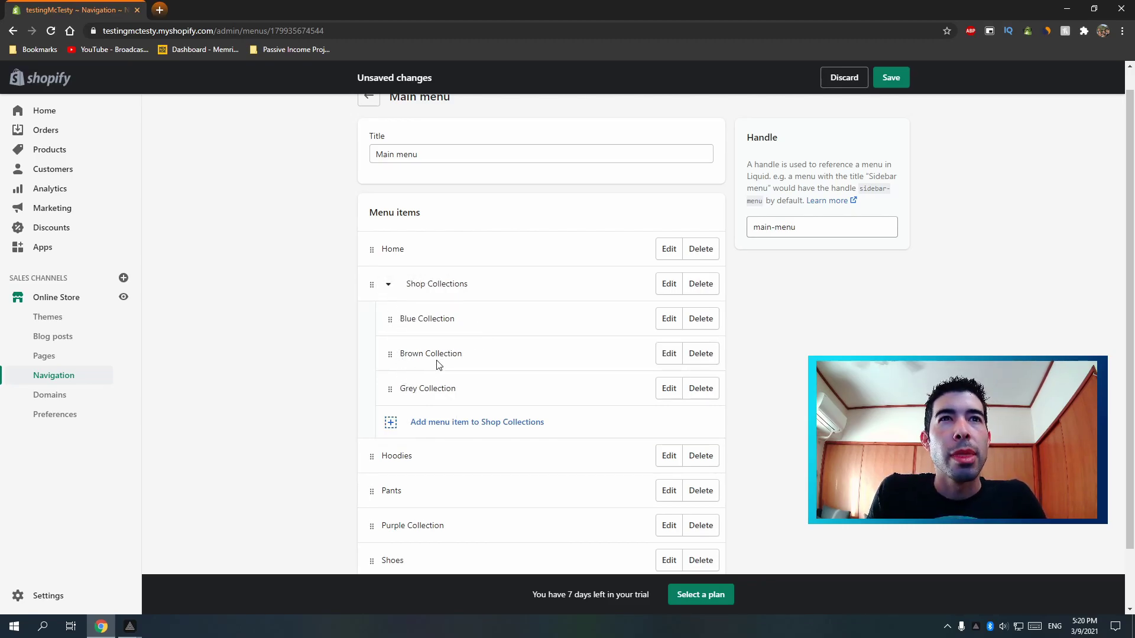
pyautogui.click(396, 288)
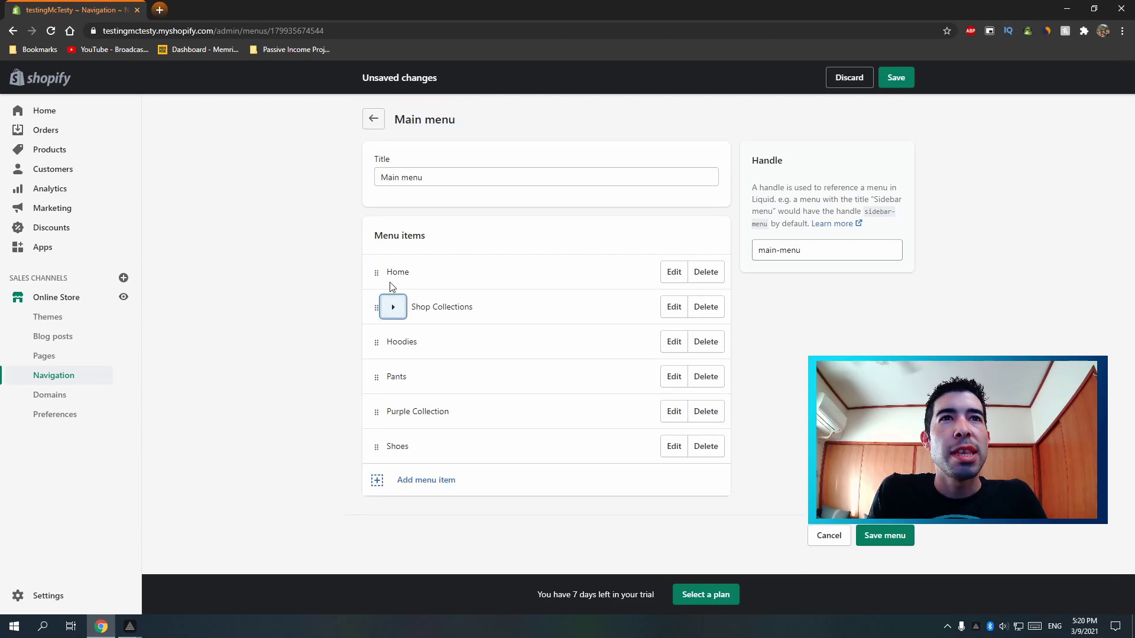
pyautogui.click(393, 308)
pyautogui.click(393, 308)
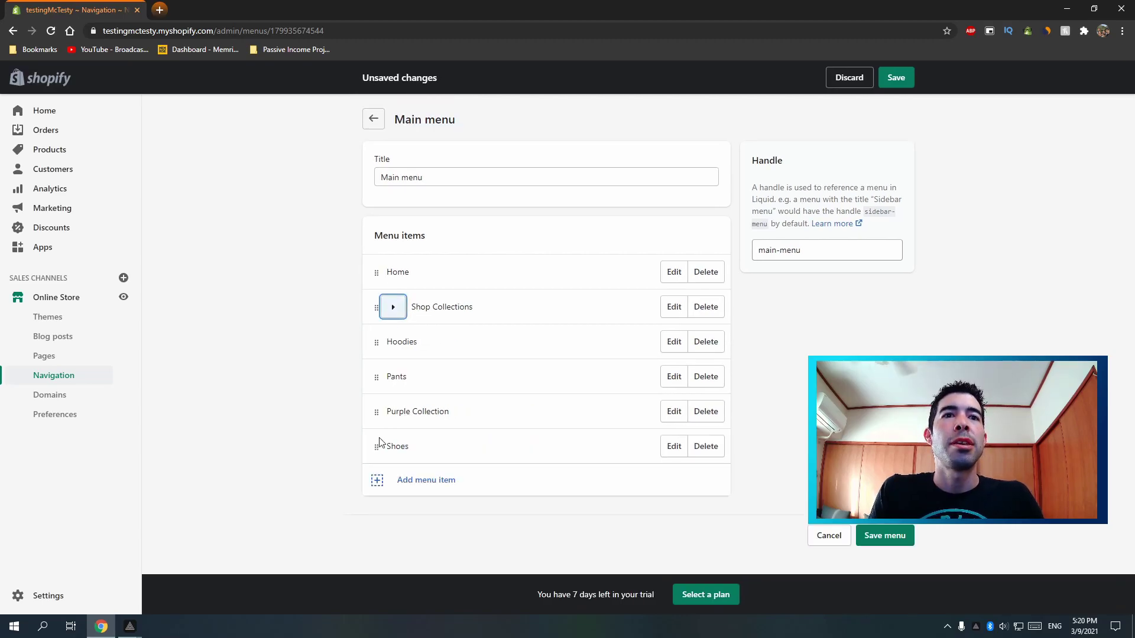
# - Add a Main menu item "Shop By Category" linking to all collections and place it directly after Shop Collections
pyautogui.click(389, 489)
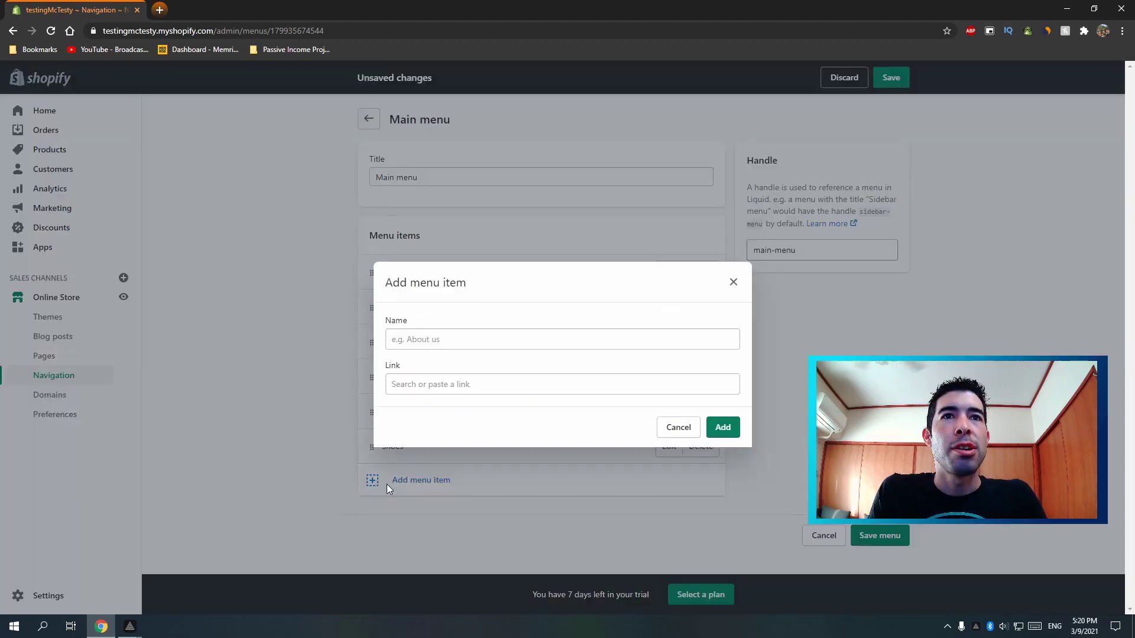
pyautogui.click(460, 336)
pyautogui.write('Shop')
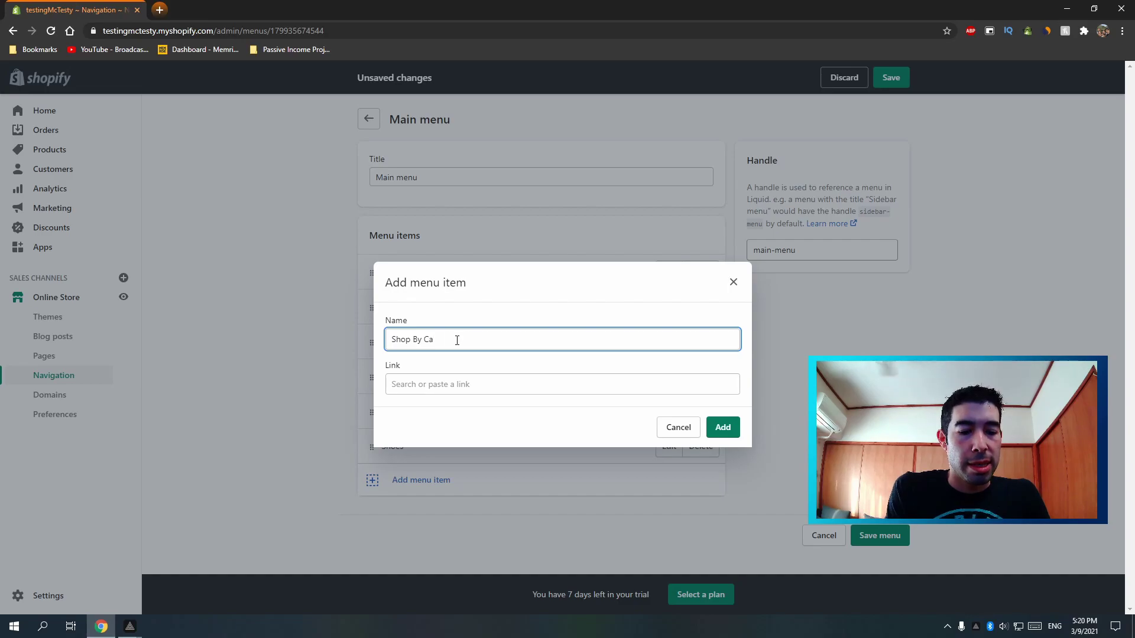
pyautogui.write('By Category')
pyautogui.click(736, 427)
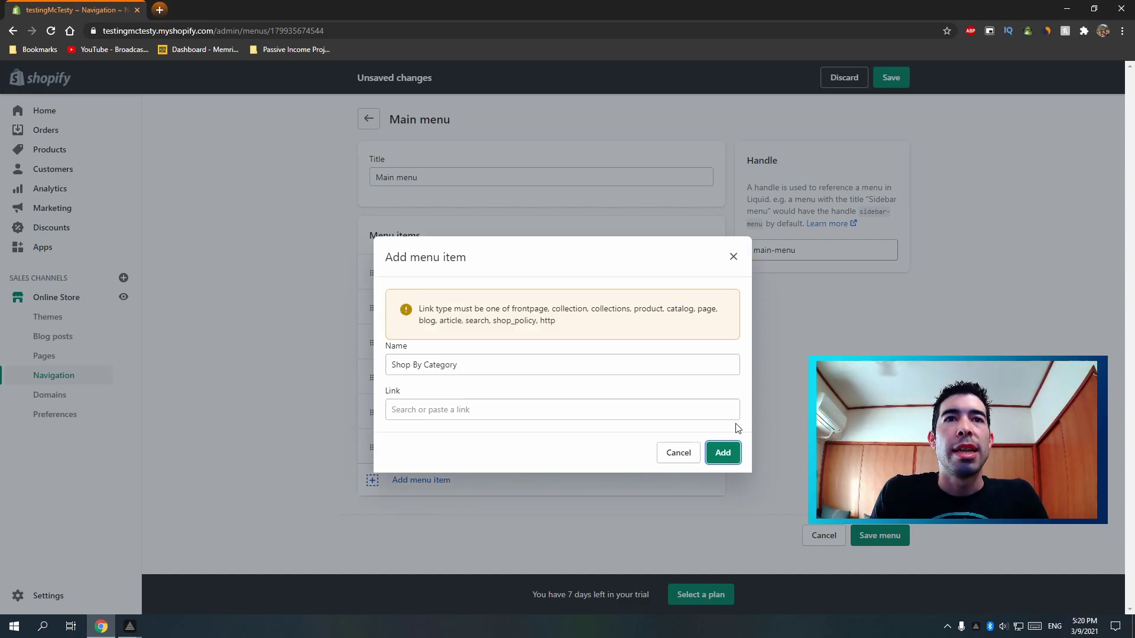
pyautogui.click(560, 414)
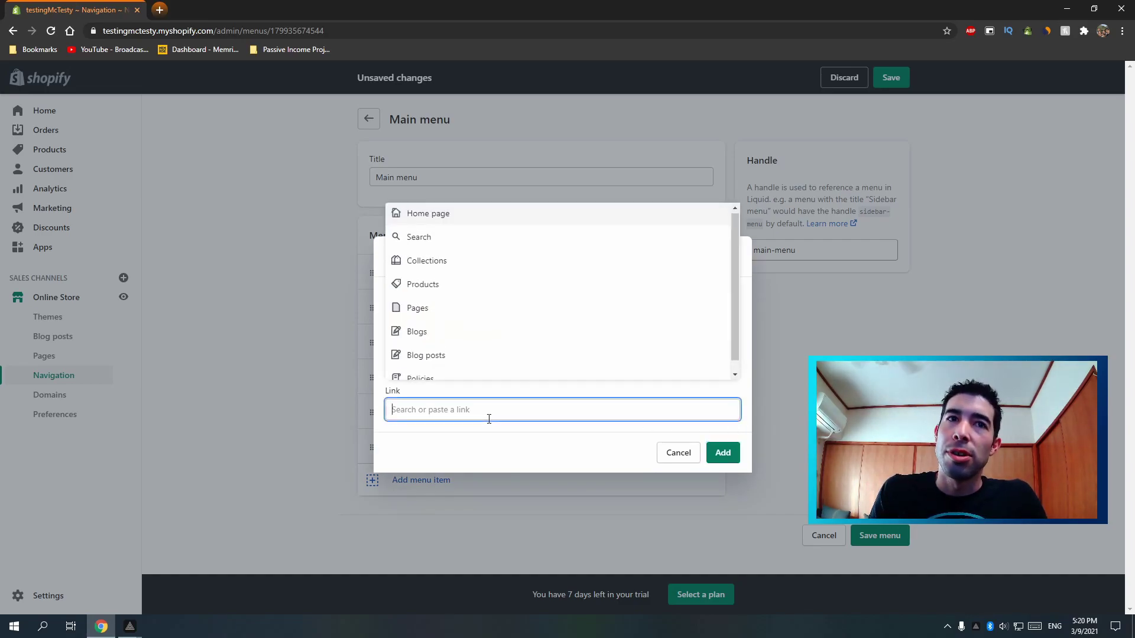
pyautogui.click(422, 260)
pyautogui.click(438, 248)
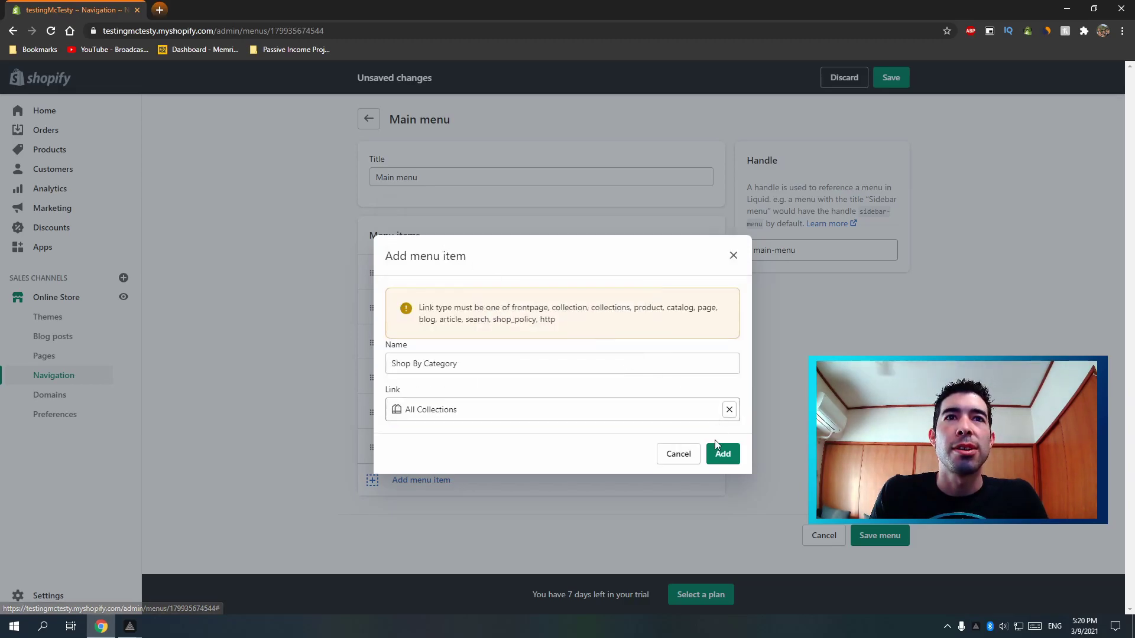
pyautogui.click(722, 455)
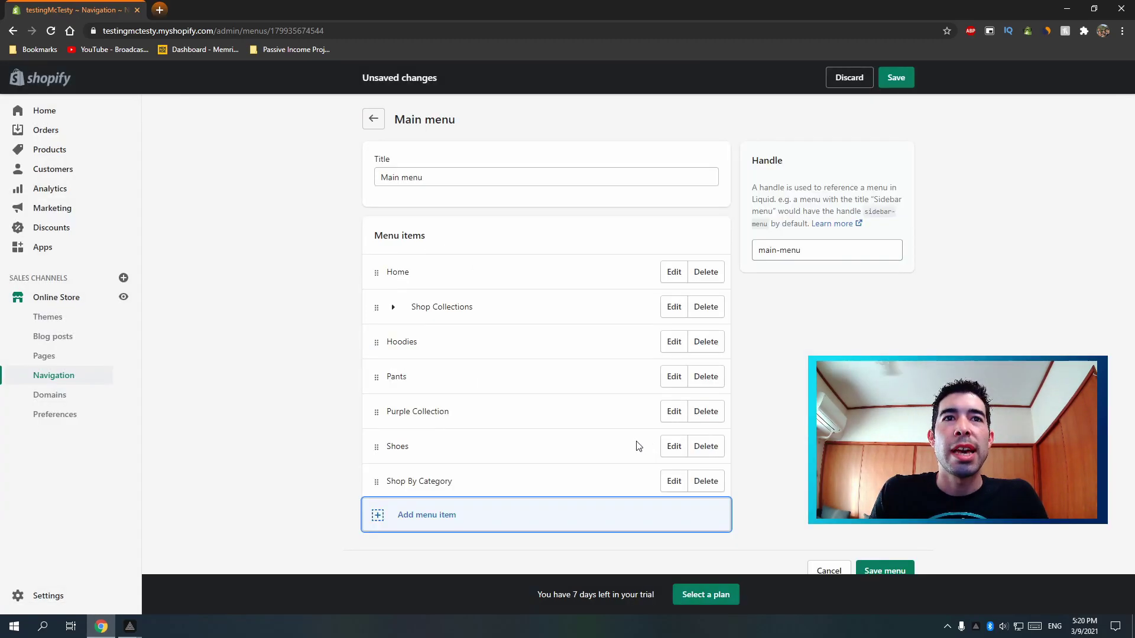
pyautogui.moveTo(372, 480); pyautogui.dragTo(372, 324)
# - Nest the Hoodies, Pants and Shoes items as sub-items of Shop By Category
pyautogui.moveTo(370, 381); pyautogui.dragTo(395, 349)
pyautogui.moveTo(369, 443); pyautogui.dragTo(395, 412)
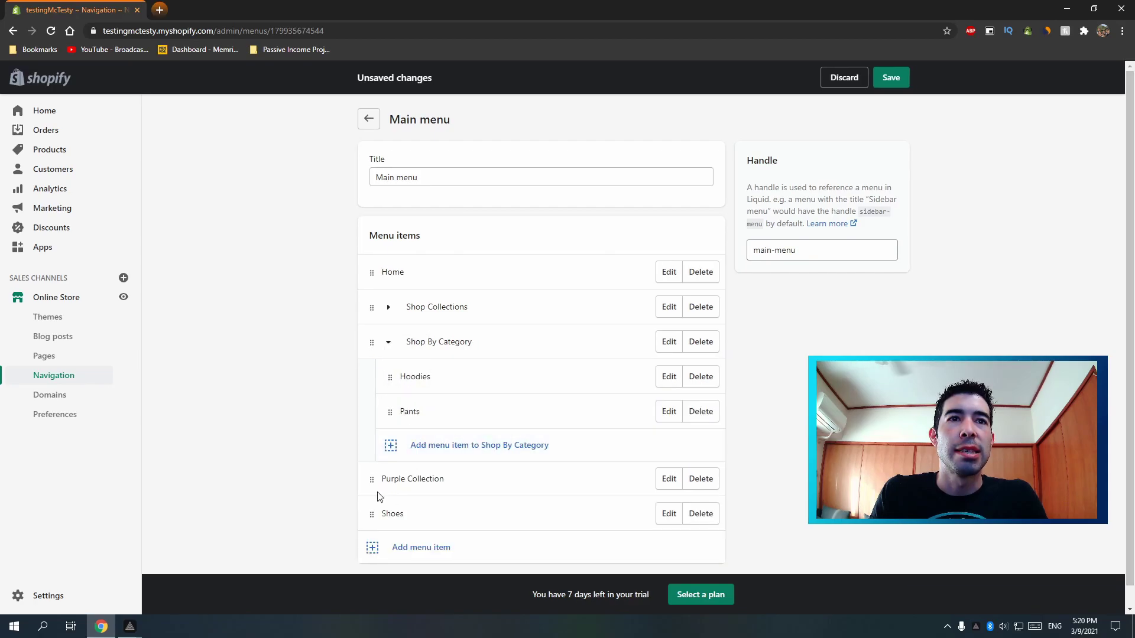
pyautogui.moveTo(370, 480); pyautogui.dragTo(393, 445)
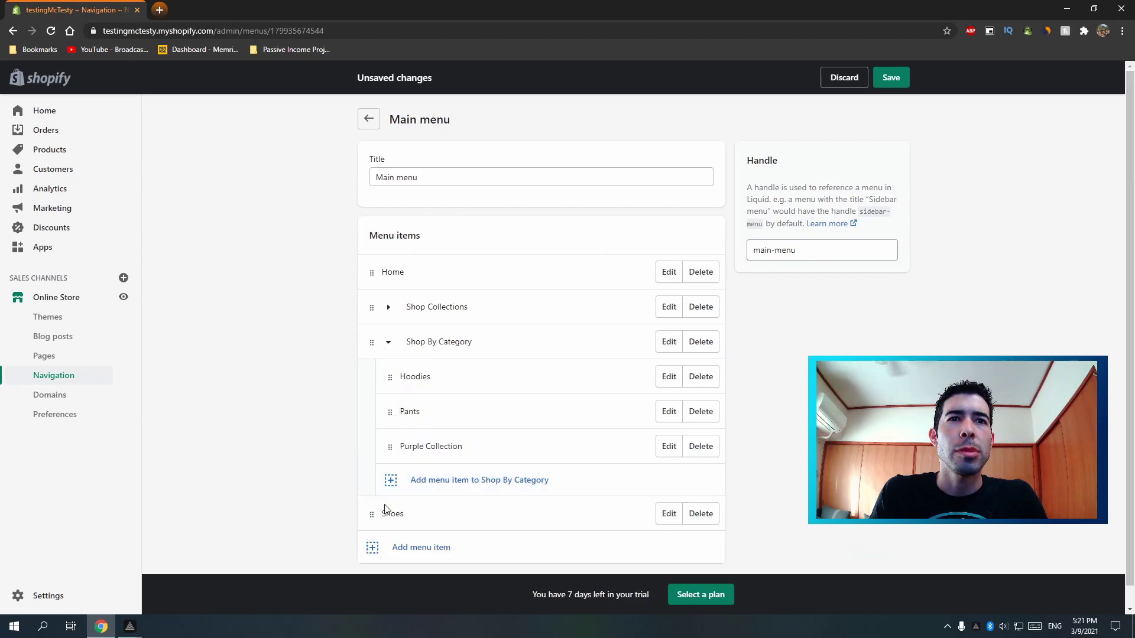
pyautogui.moveTo(368, 518); pyautogui.dragTo(400, 309)
# - Nest the Purple Collection item under Shop Collections after Grey Collection, and save the Main menu
pyautogui.click(388, 306)
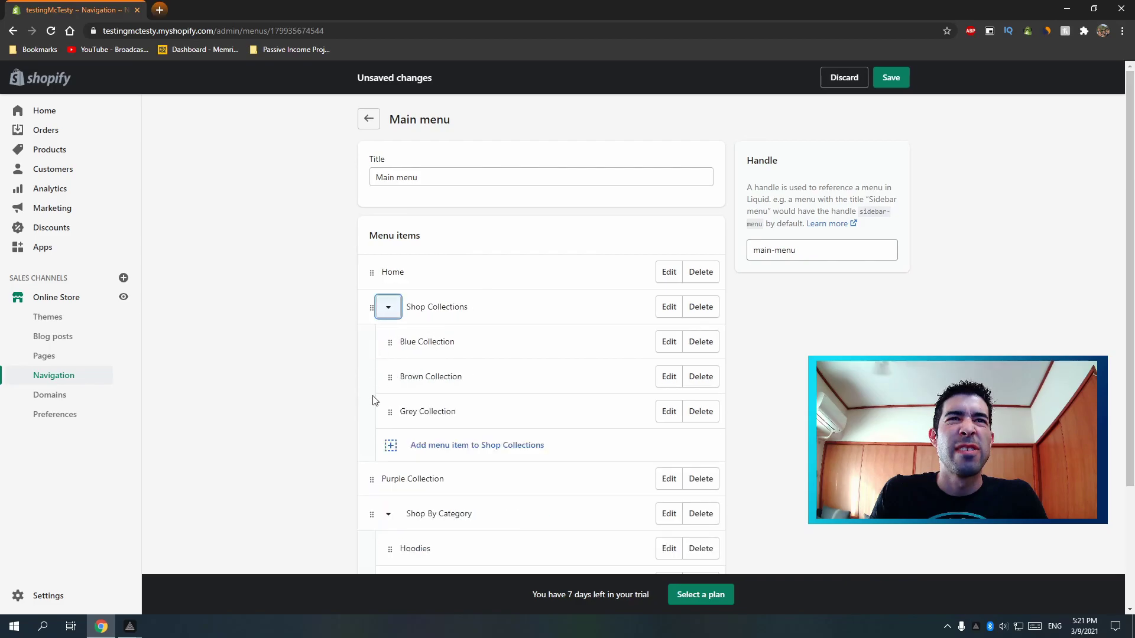
pyautogui.moveTo(369, 478); pyautogui.dragTo(395, 421)
pyautogui.scroll(-3, 629, 433)
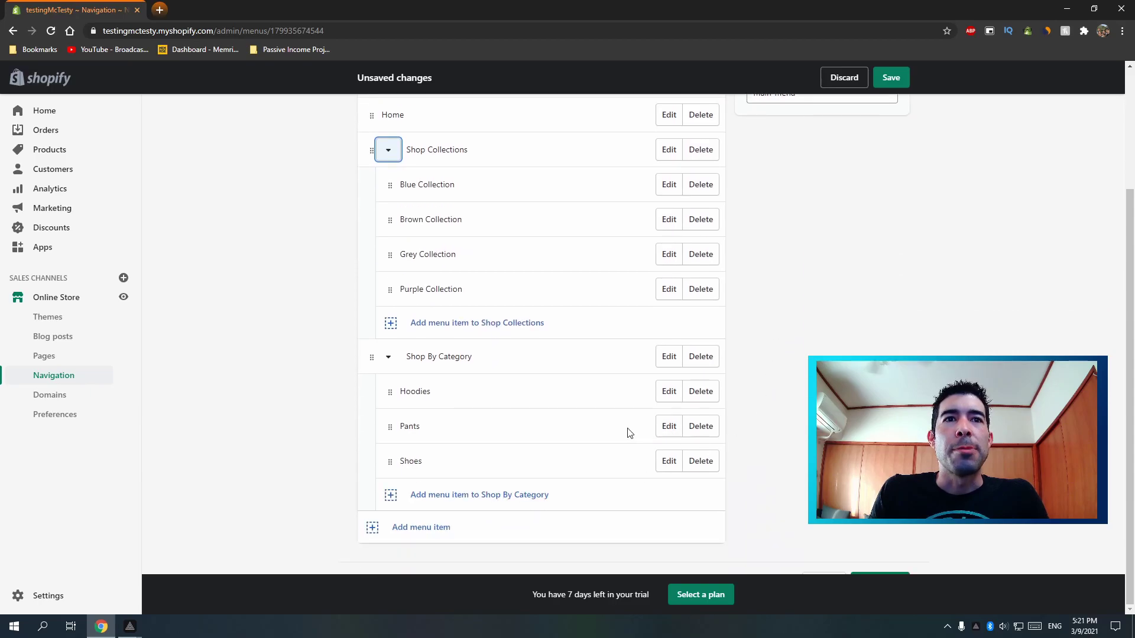
pyautogui.click(891, 77)
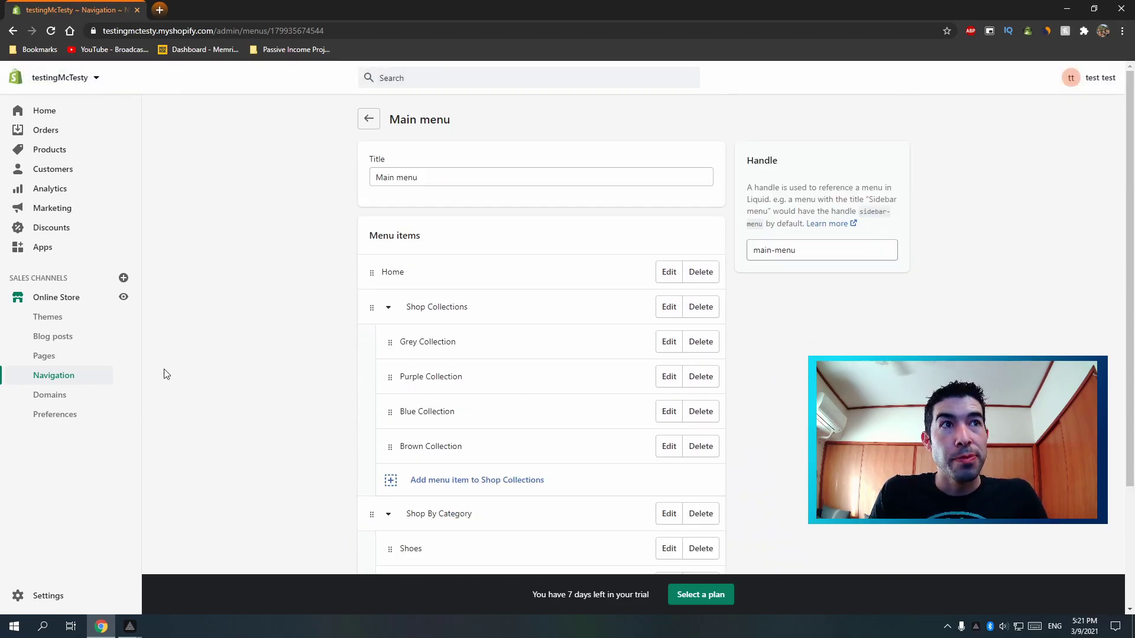
# - View the live storefront and check the Home link and the Shop Collections and Shop By Category dropdowns in the header
pyautogui.click(124, 299)
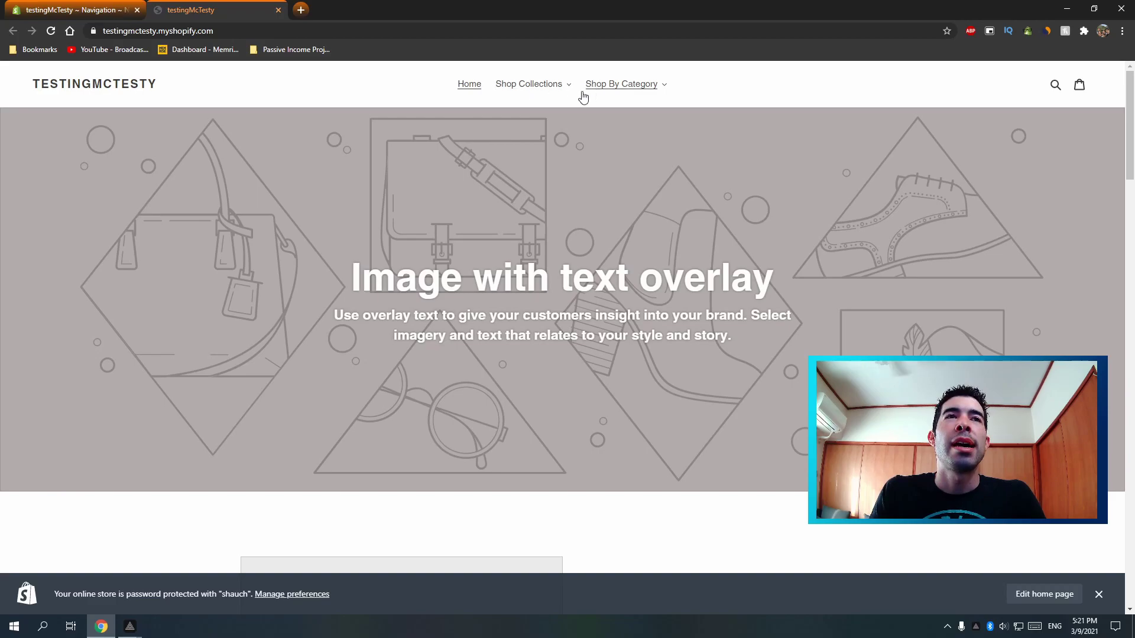
pyautogui.click(472, 89)
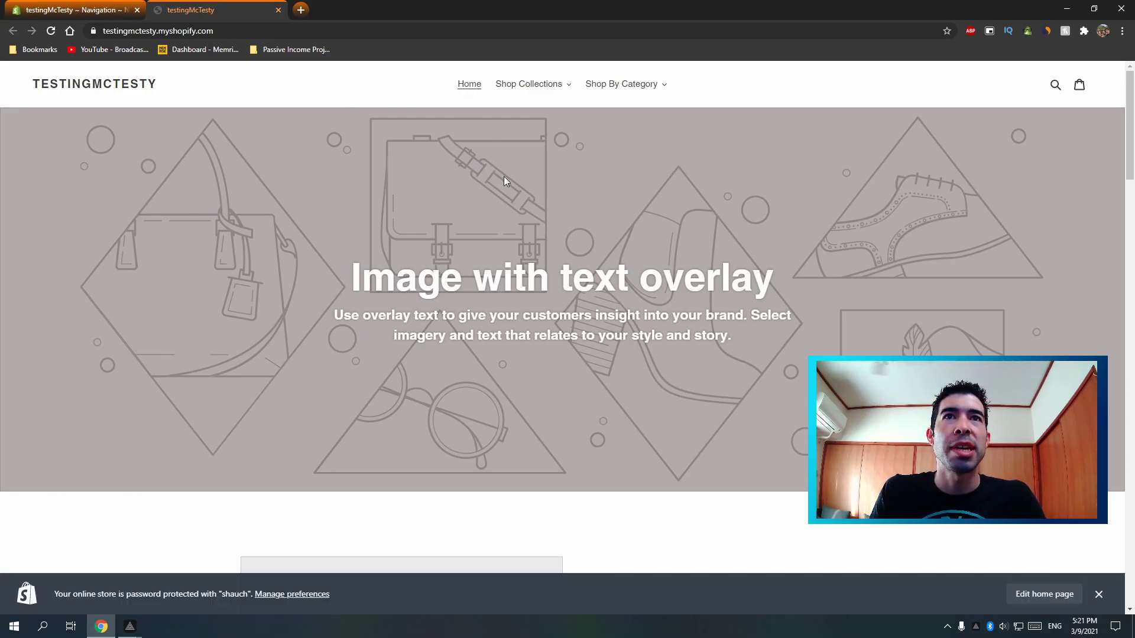
pyautogui.click(553, 87)
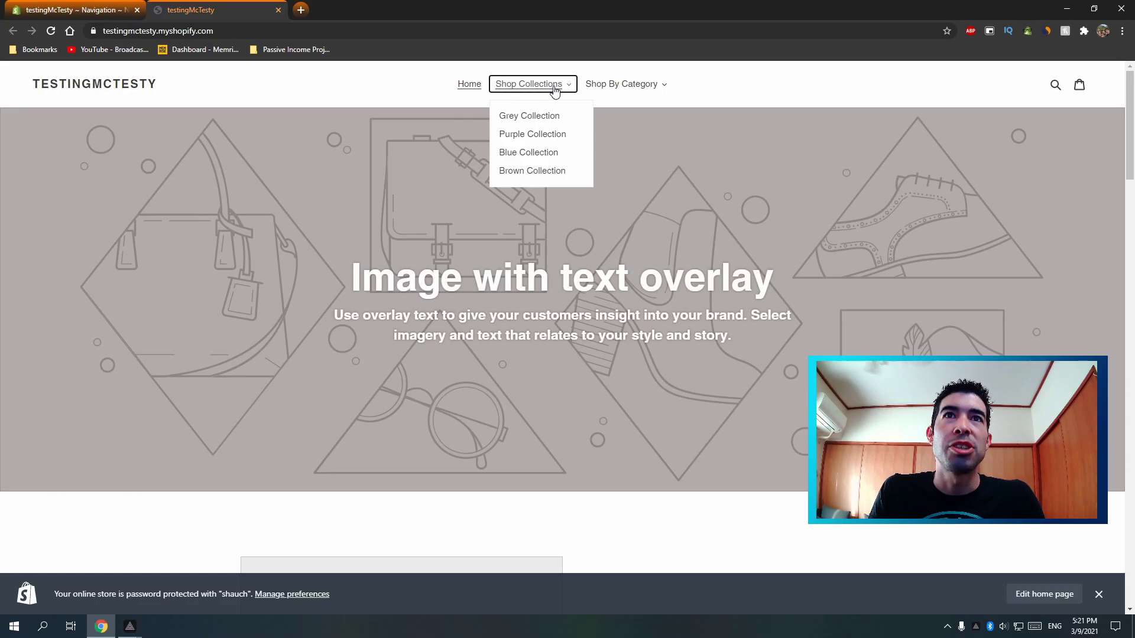
pyautogui.click(630, 87)
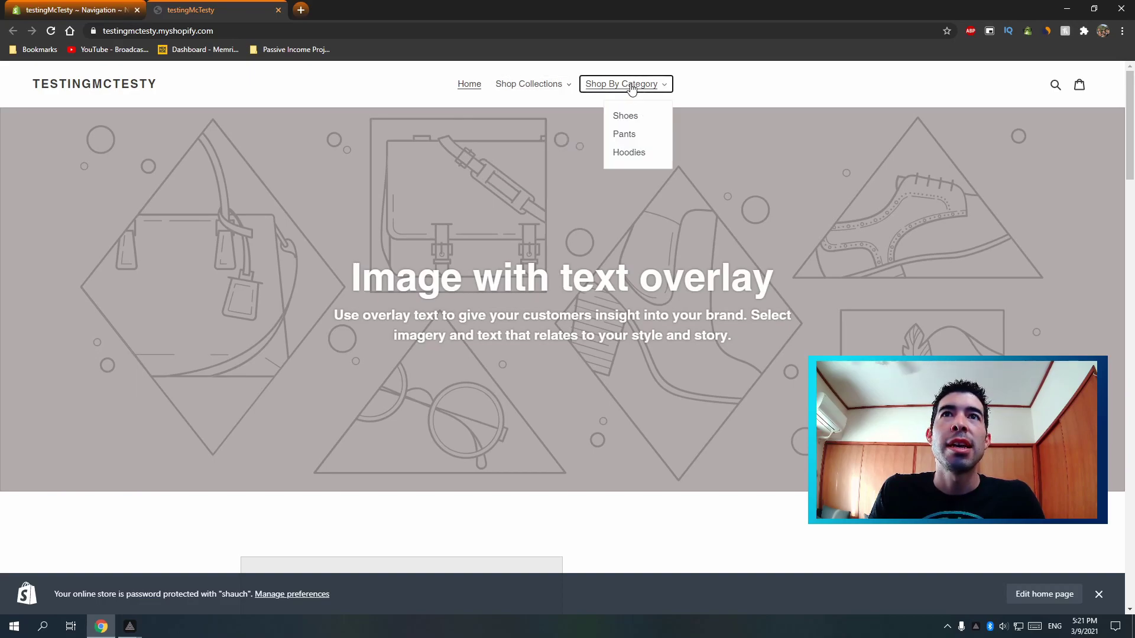
pyautogui.click(541, 88)
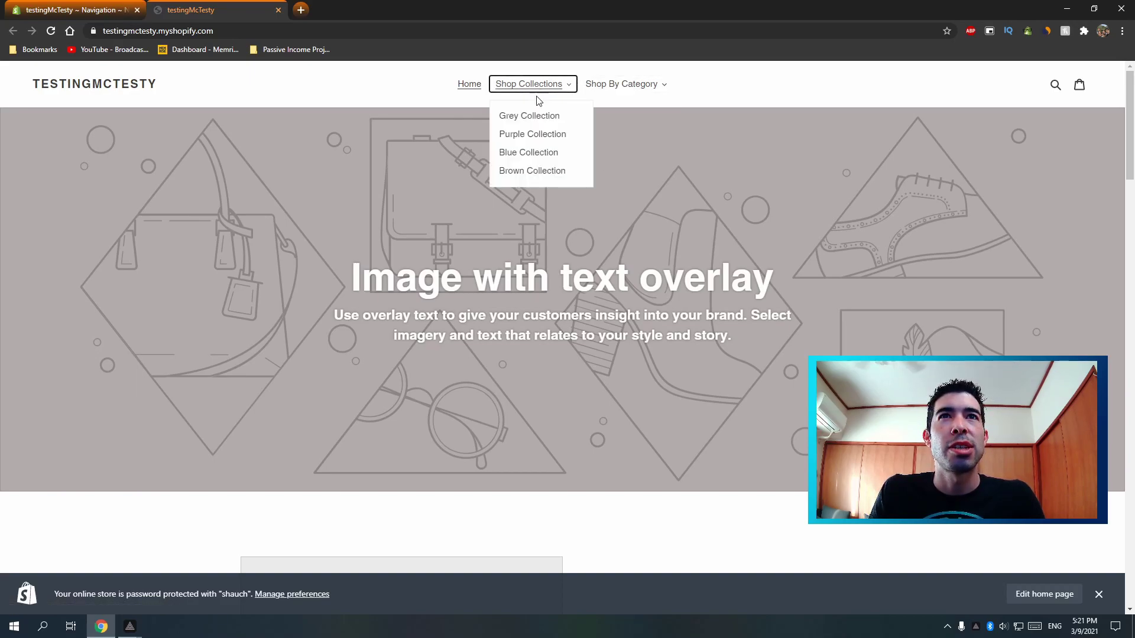
pyautogui.click(607, 84)
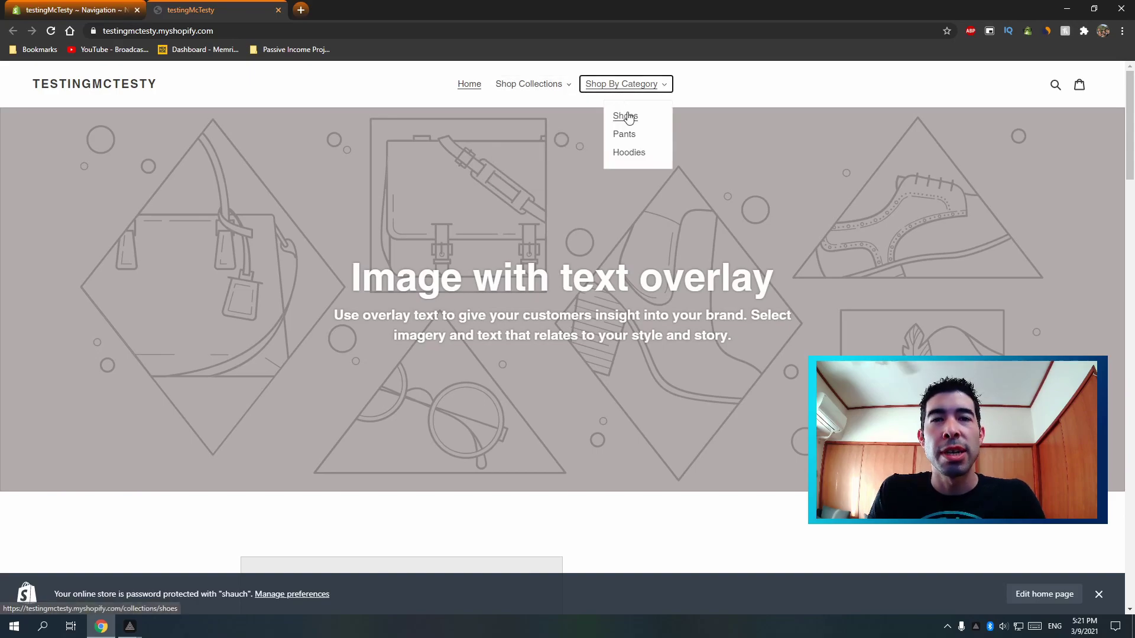
# - Open the Shoes, Pants and Hoodies collection pages in turn through Shop By Category to check their products
pyautogui.click(626, 117)
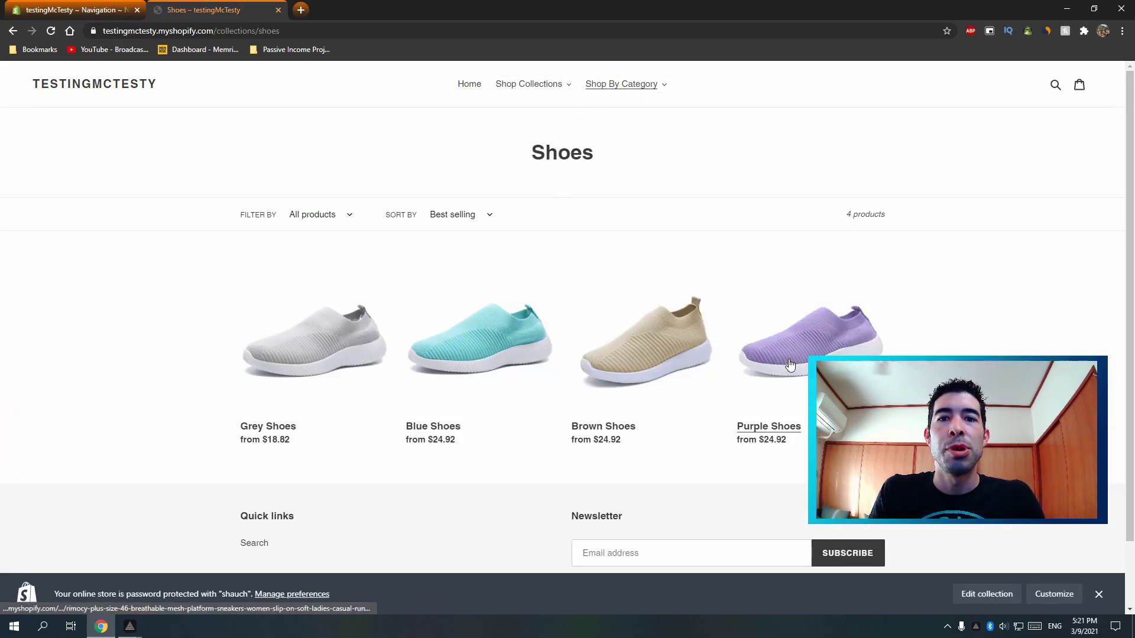
pyautogui.click(637, 94)
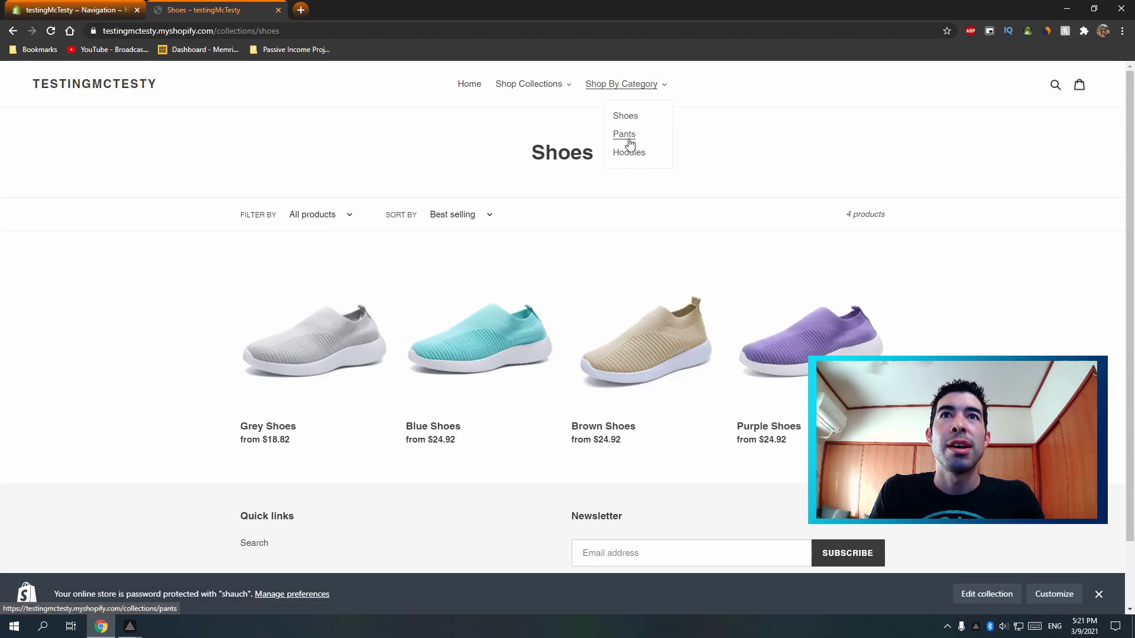
pyautogui.click(628, 139)
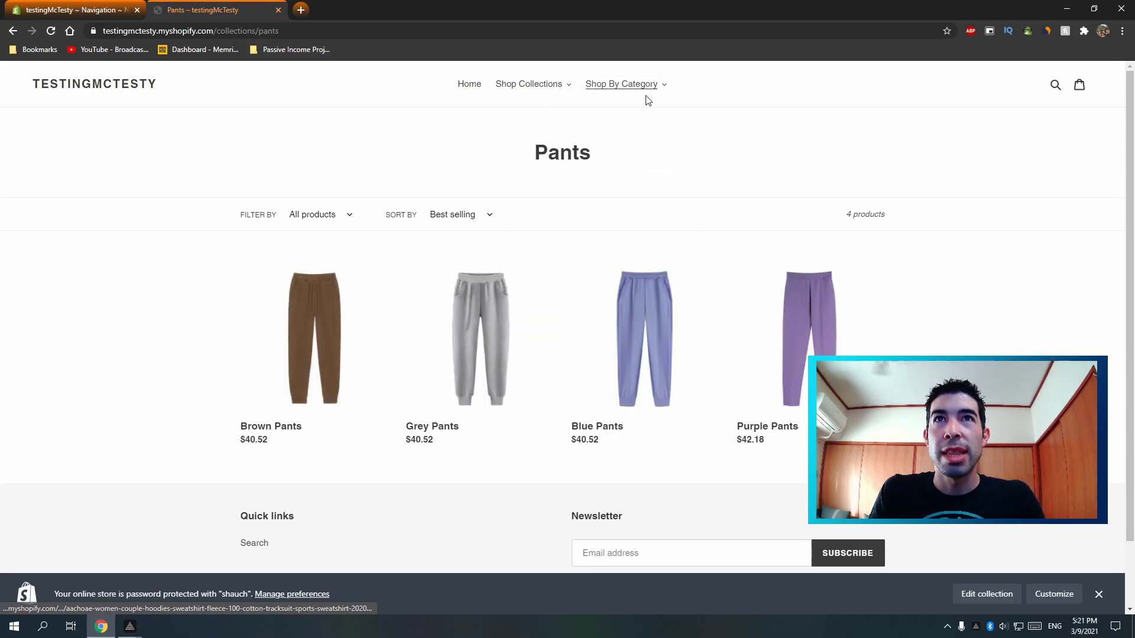
pyautogui.click(627, 84)
pyautogui.click(627, 153)
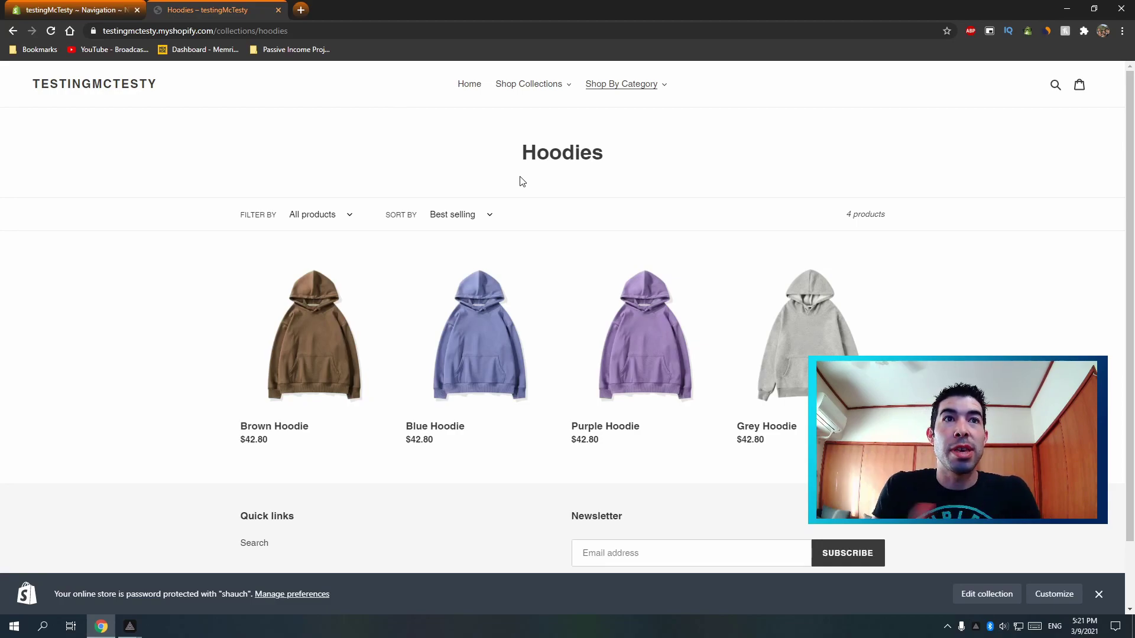
# - Examine the product filter options on the Hoodies collection page
pyautogui.click(320, 220)
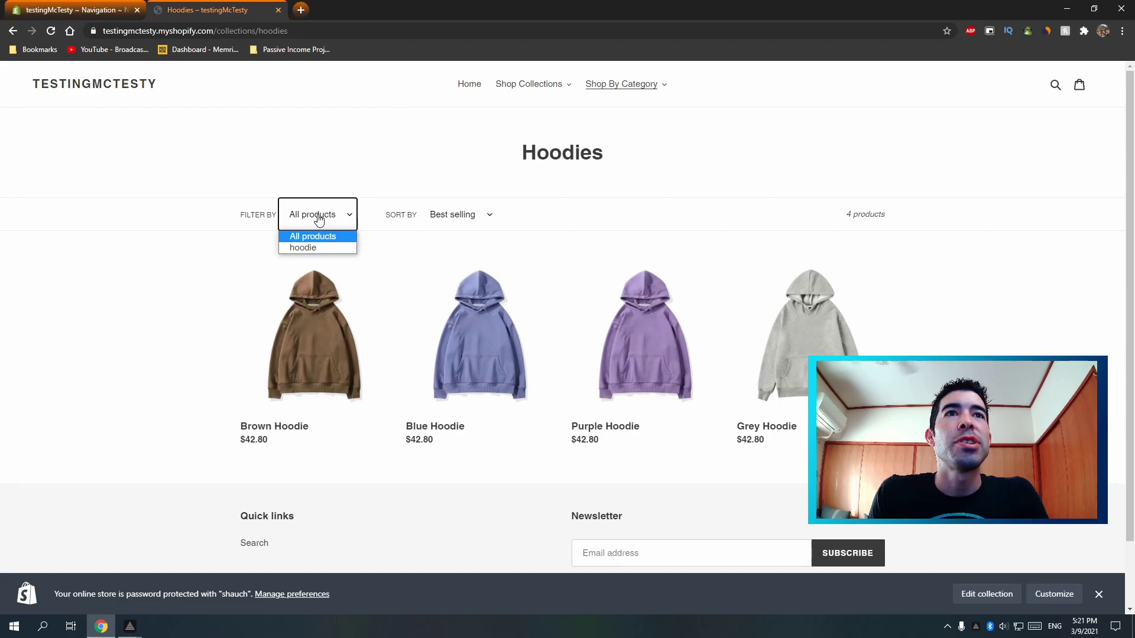
pyautogui.click(320, 220)
pyautogui.click(319, 220)
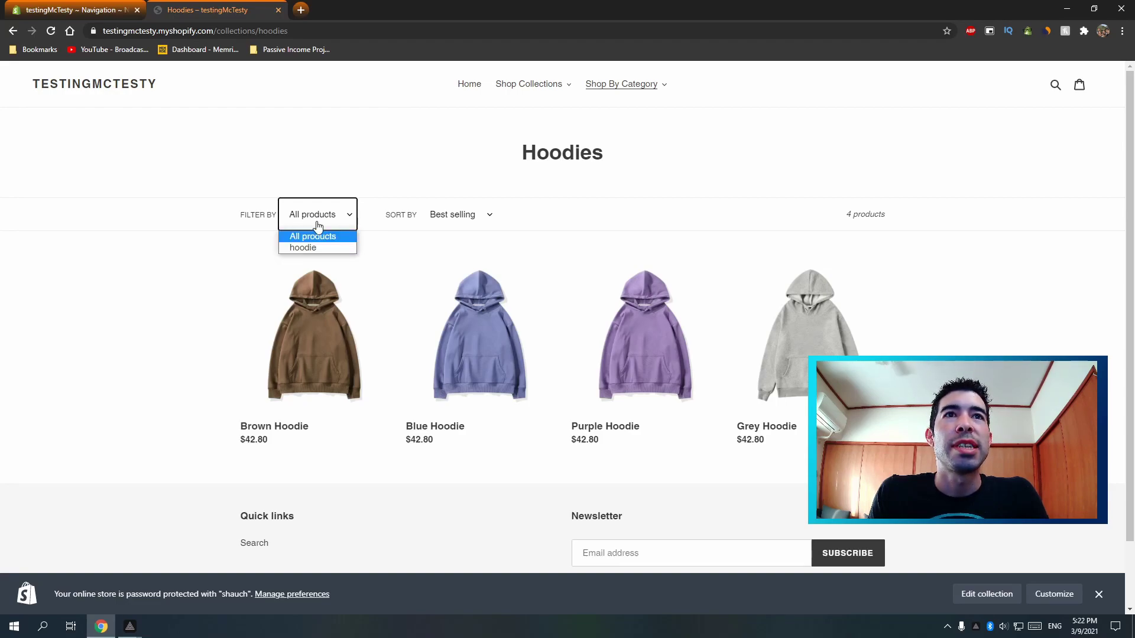
# - Check the collection links in the Shop Collections dropdown and return to the storefront's home page
pyautogui.click(318, 227)
pyautogui.click(546, 86)
pyautogui.click(547, 87)
pyautogui.click(547, 87)
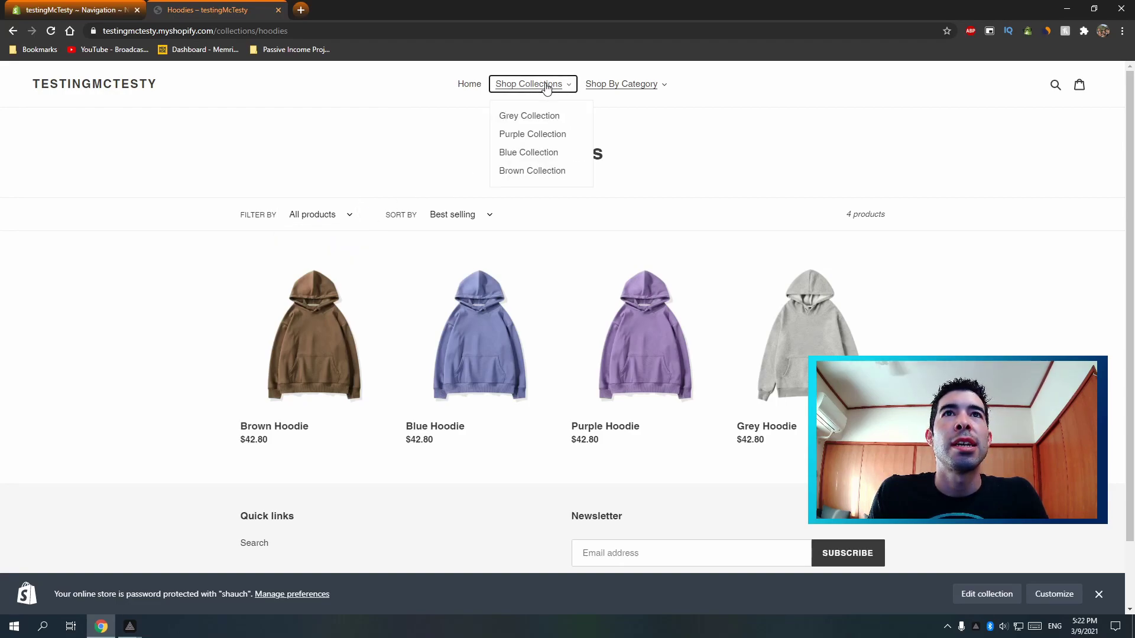
pyautogui.click(470, 84)
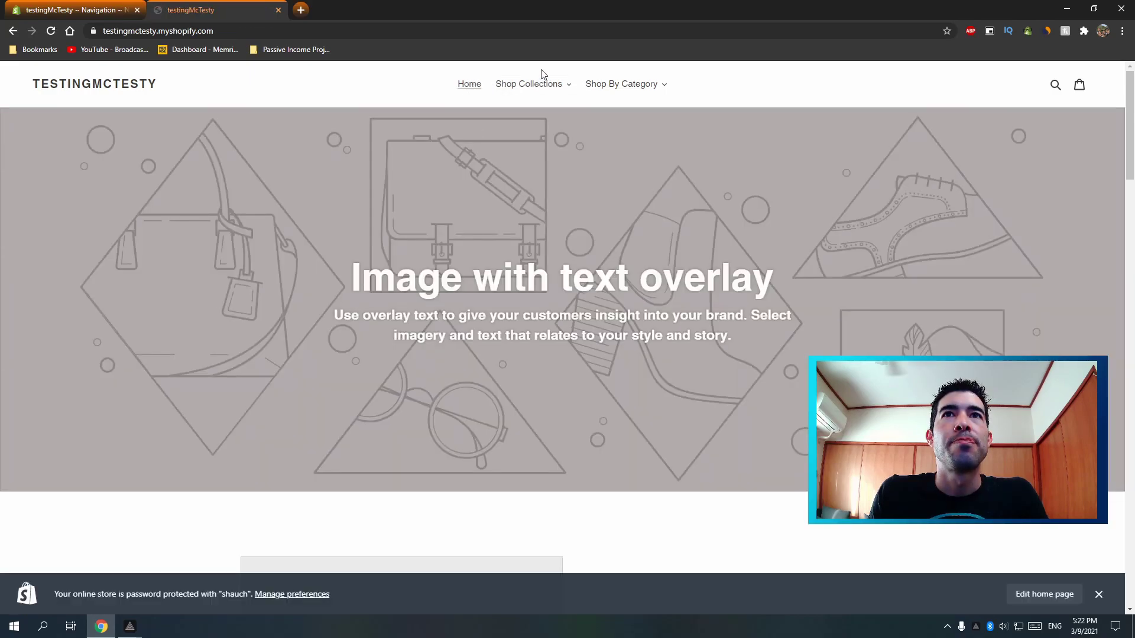
# - Open the Grey Collection page through Shop Collections and examine its product filter options
pyautogui.click(539, 88)
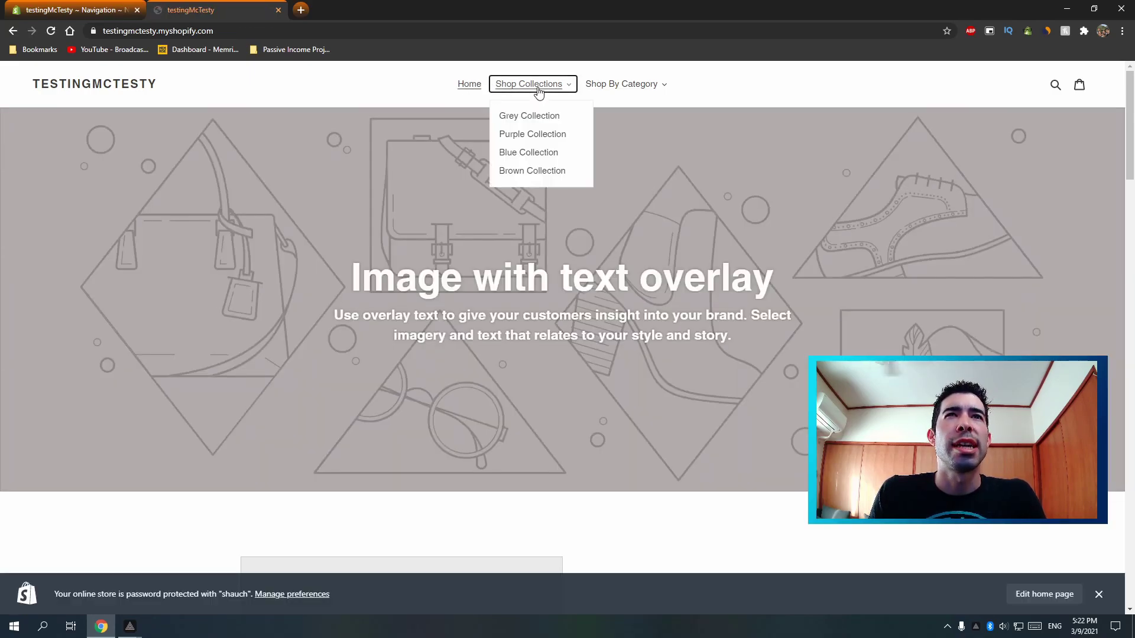
pyautogui.click(531, 117)
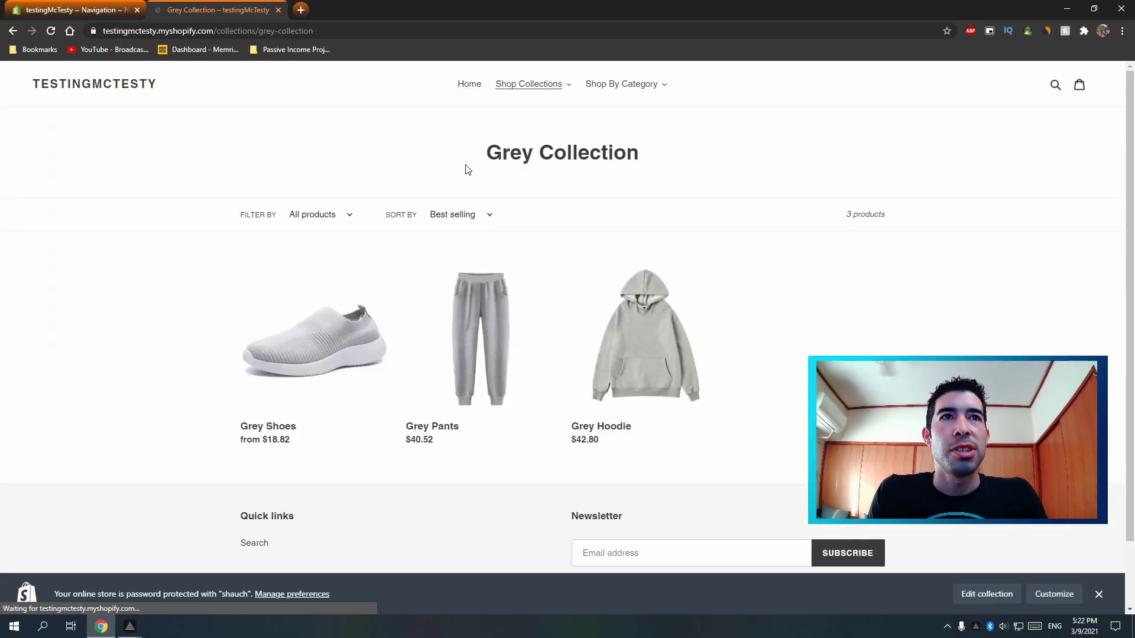
pyautogui.click(334, 219)
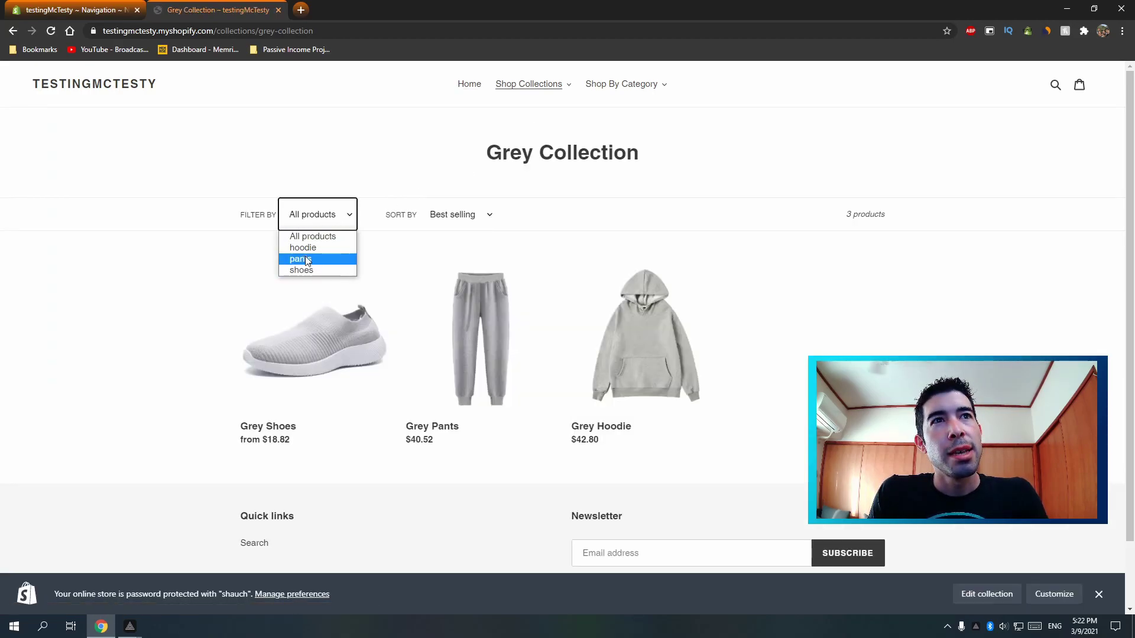
pyautogui.click(316, 217)
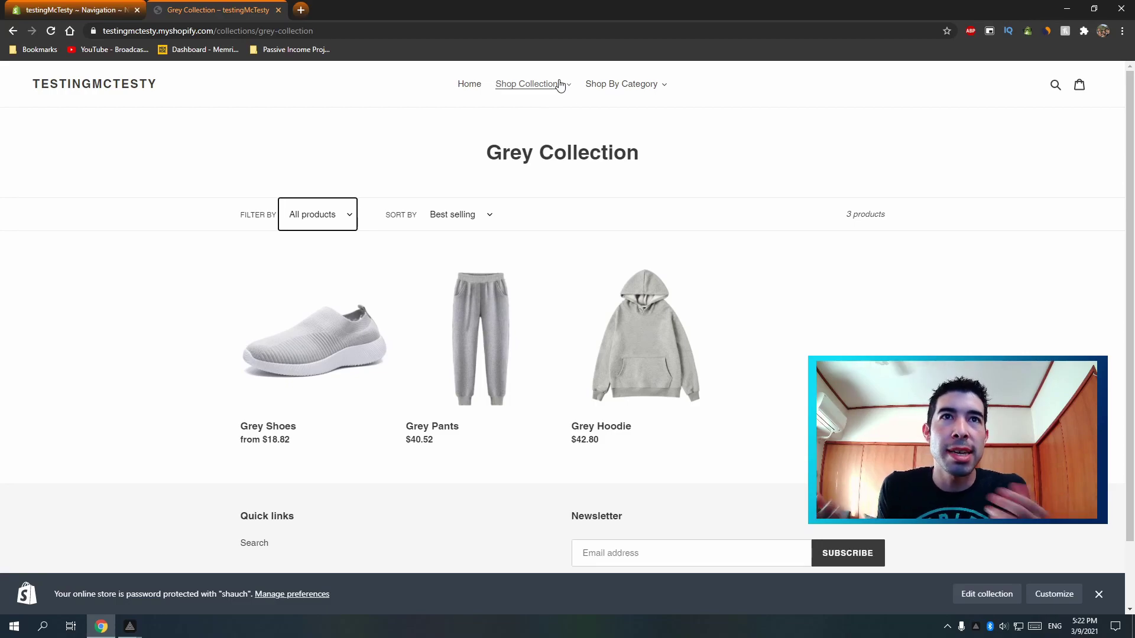
pyautogui.click(329, 212)
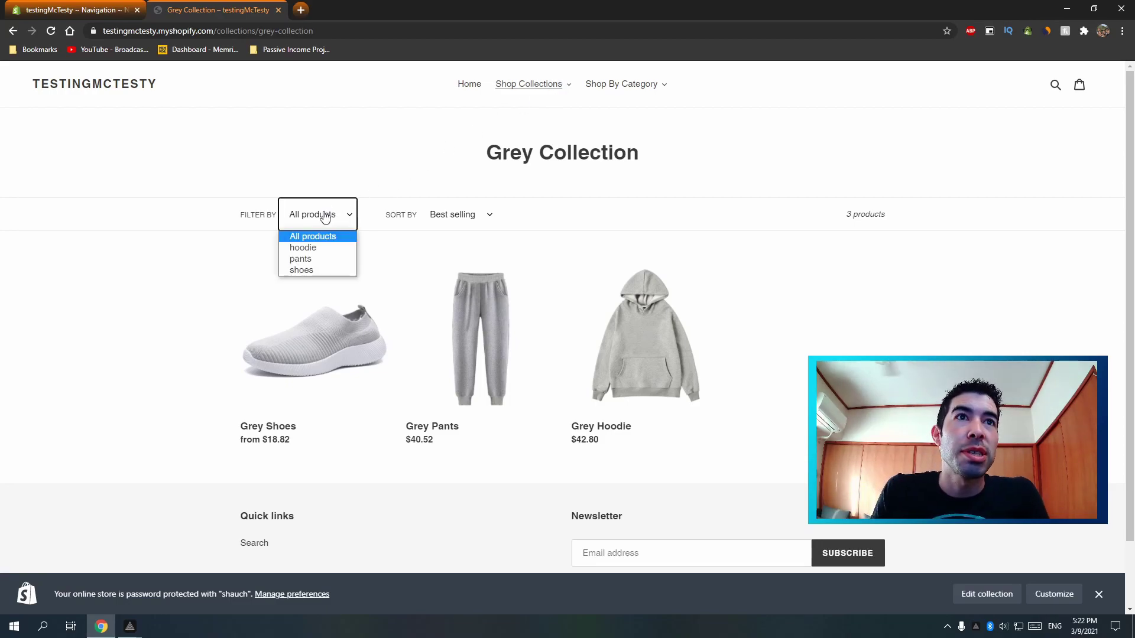
pyautogui.click(318, 221)
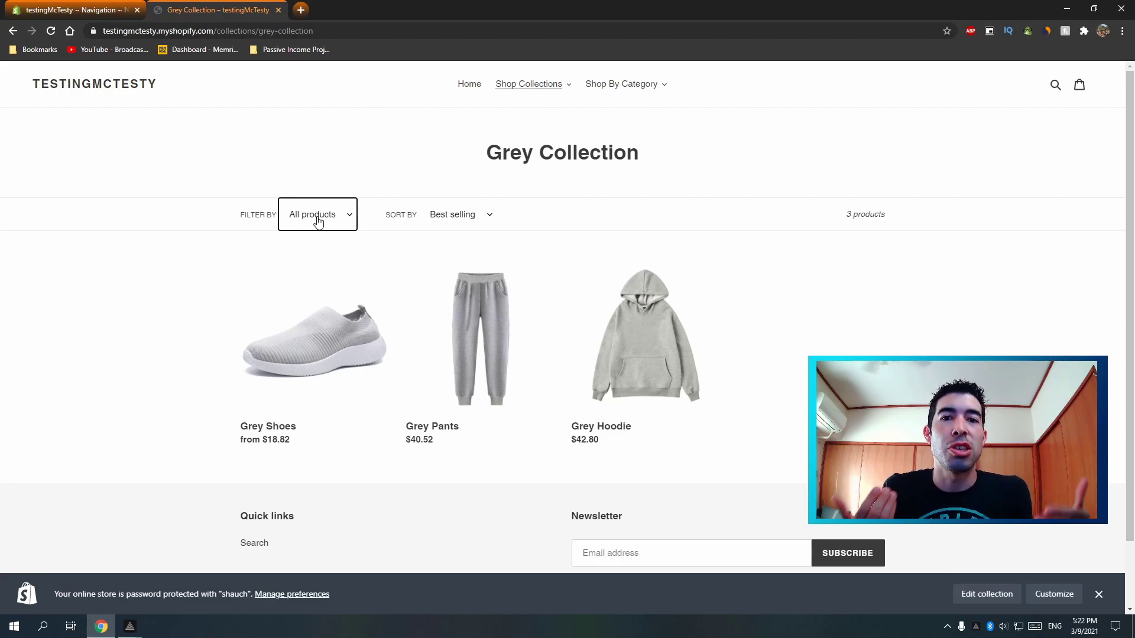
# - Reopen the Grey Collection page through Shop Collections and filter its products by pants
pyautogui.click(537, 85)
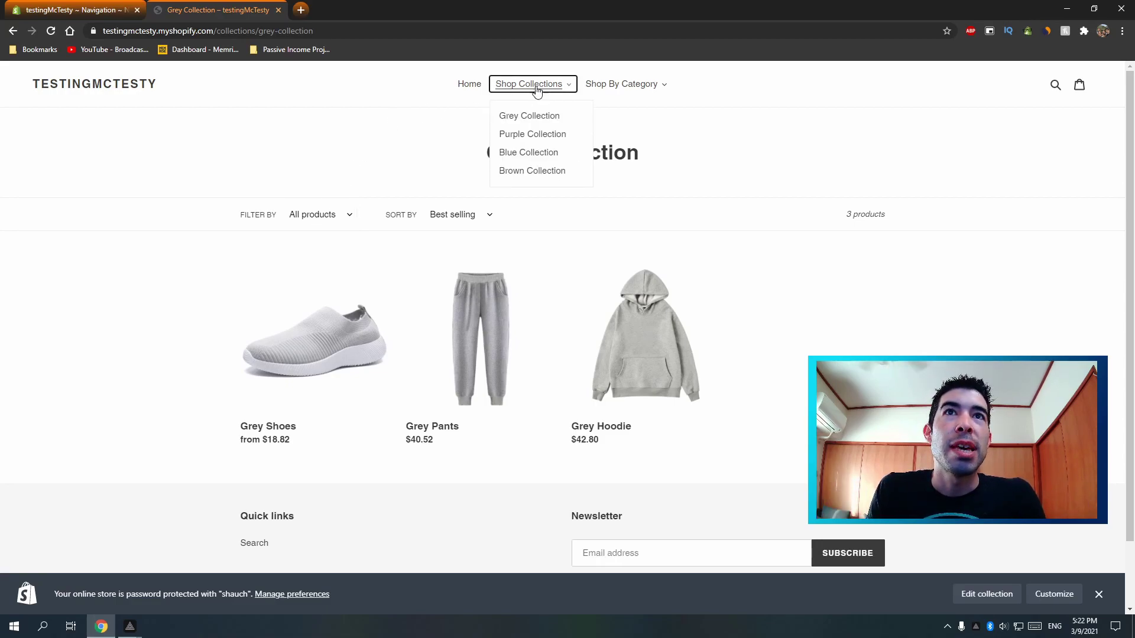
pyautogui.click(529, 119)
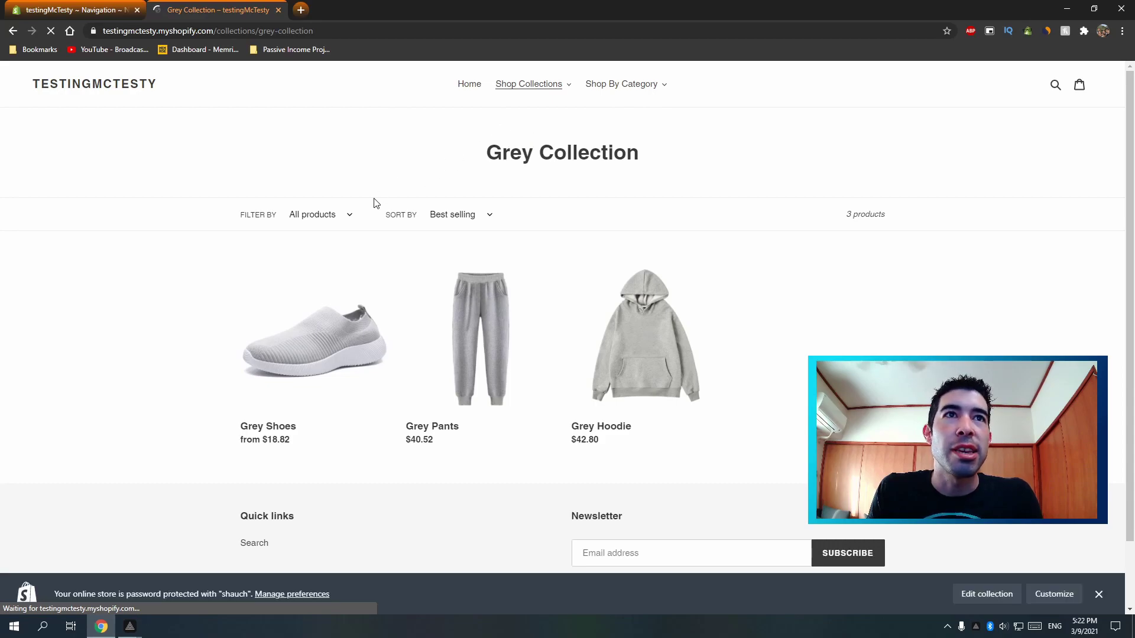
pyautogui.click(332, 224)
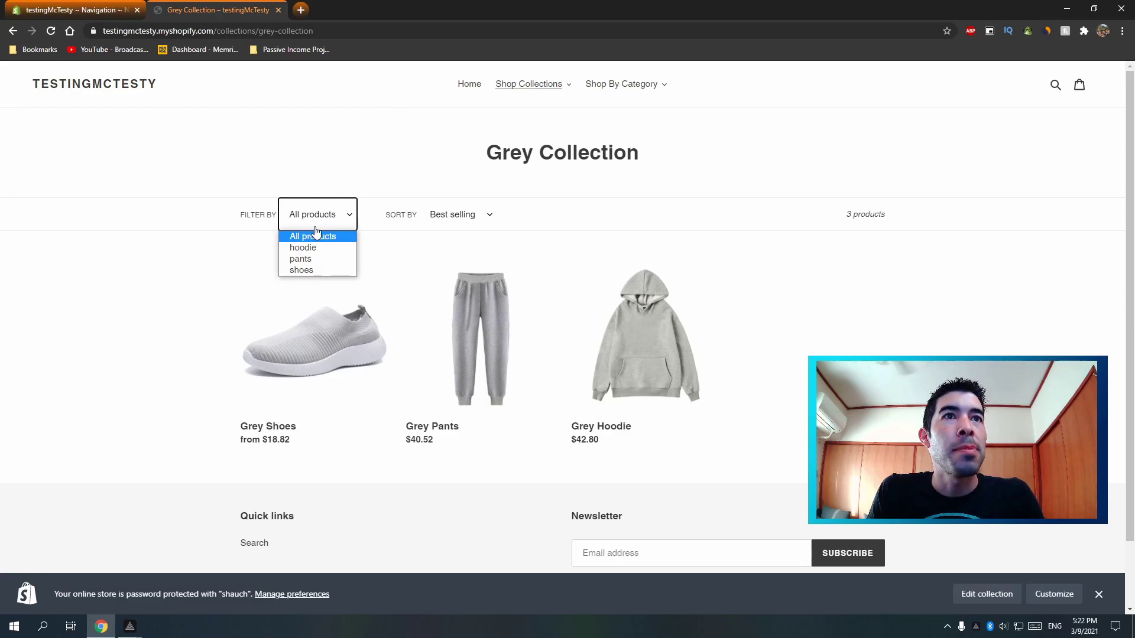
pyautogui.click(308, 260)
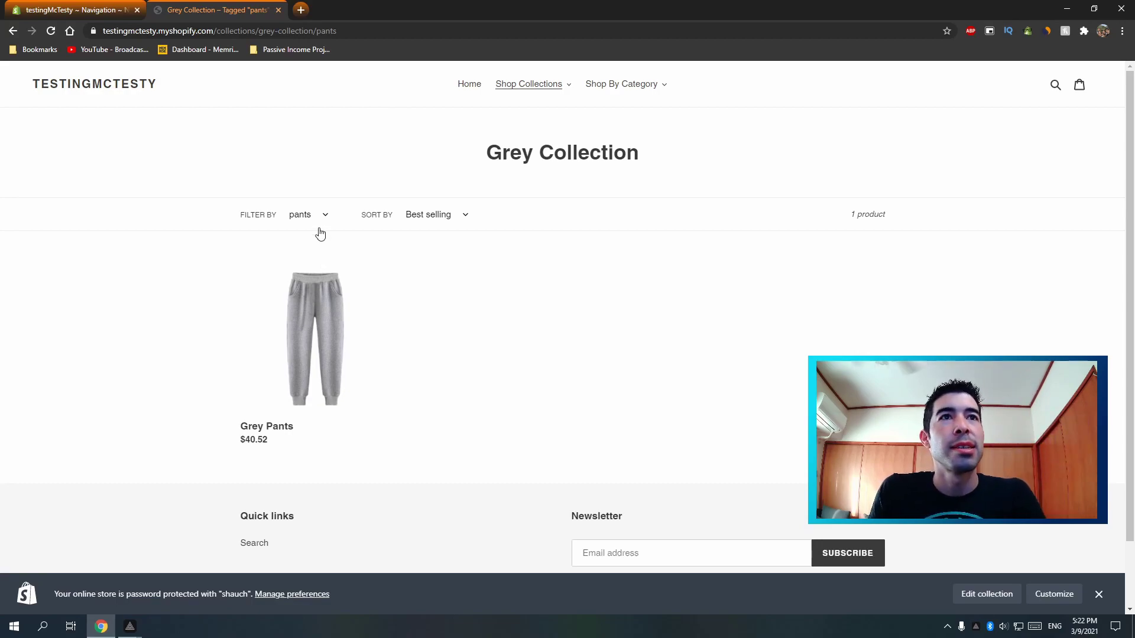
# - Reset the Grey Collection filter to All products and return to the storefront's home page
pyautogui.click(315, 227)
pyautogui.click(308, 230)
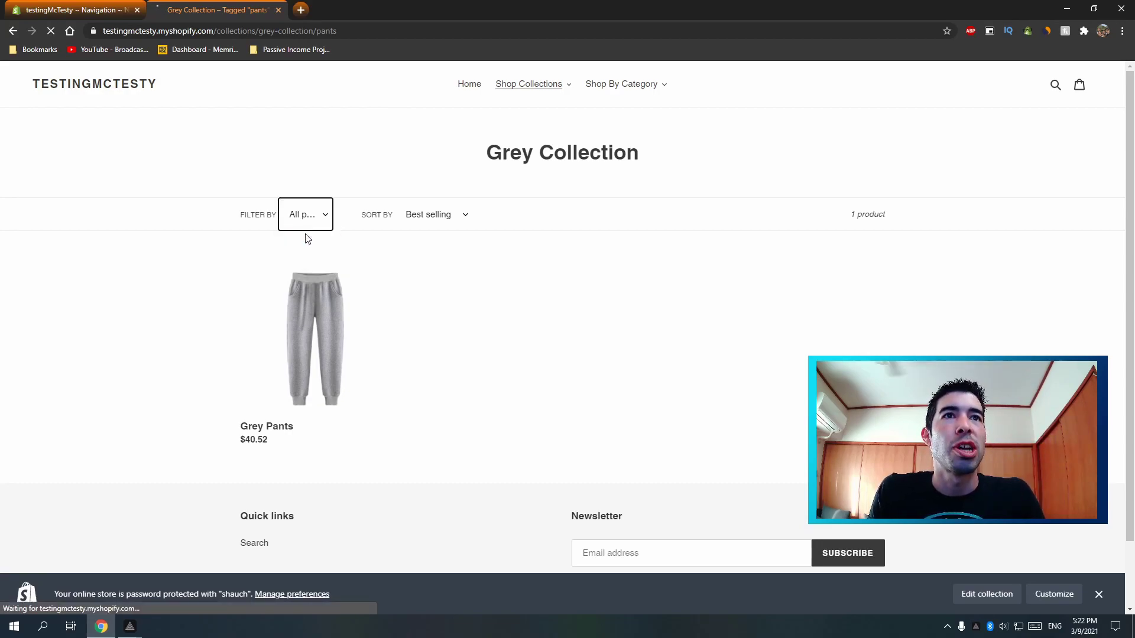
pyautogui.click(470, 85)
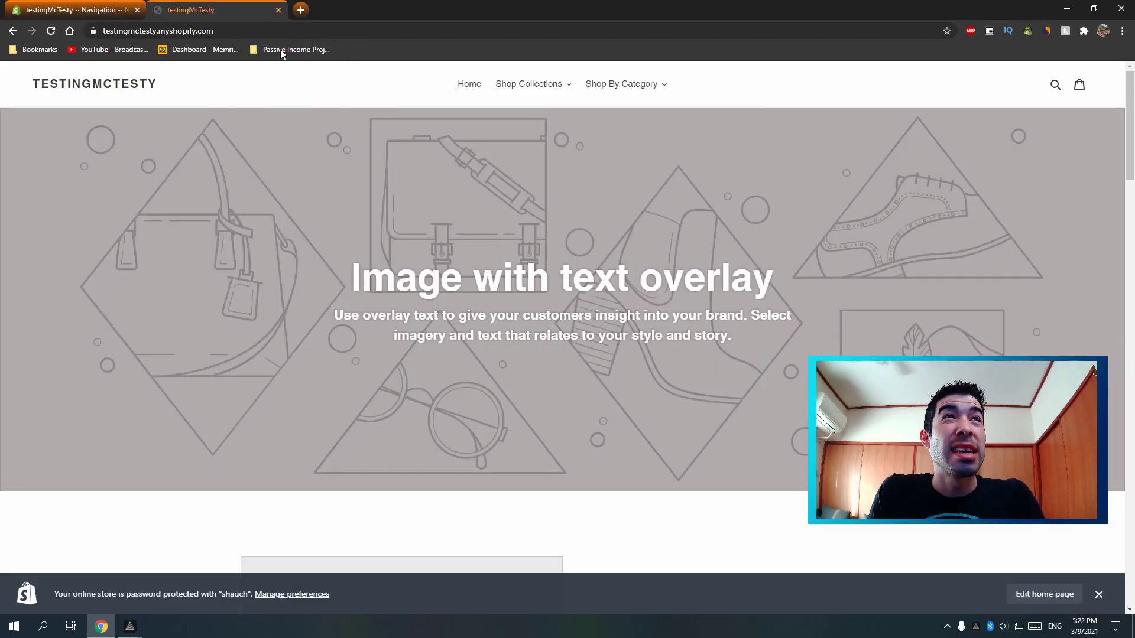